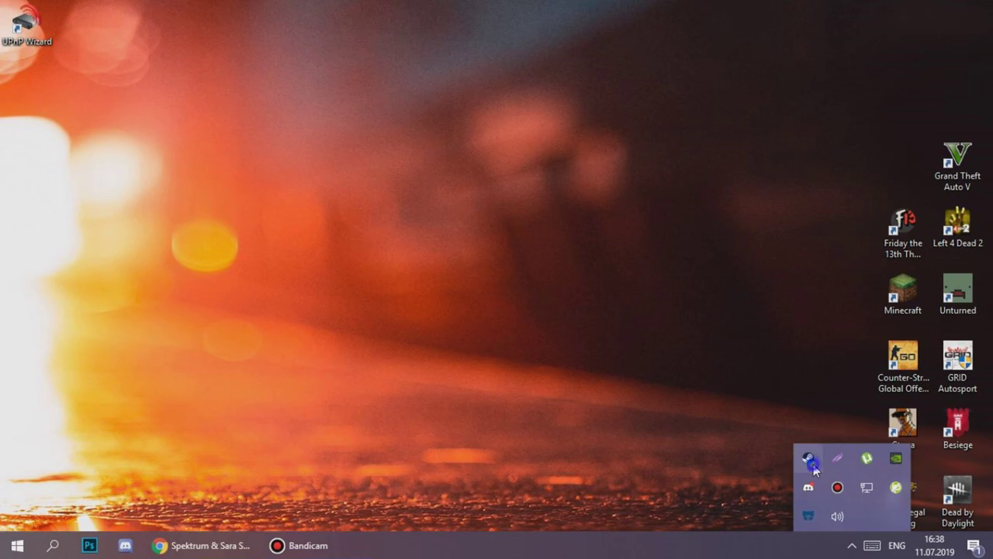
Show the Tools list in the Steam library
click(838, 350)
mouse_move(194, 38)
click(159, 55)
mouse_move(194, 38)
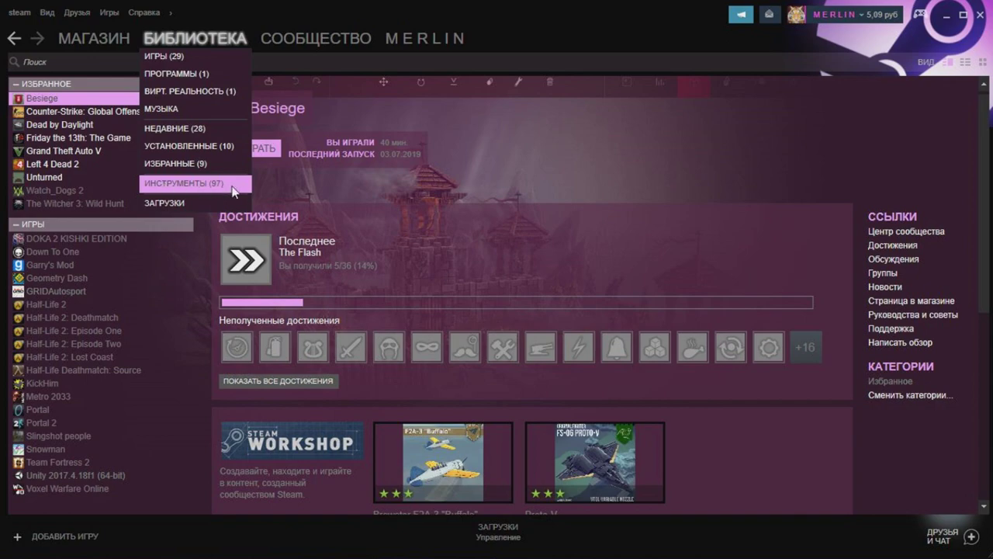
click(231, 186)
scroll(221, 188, up, 6)
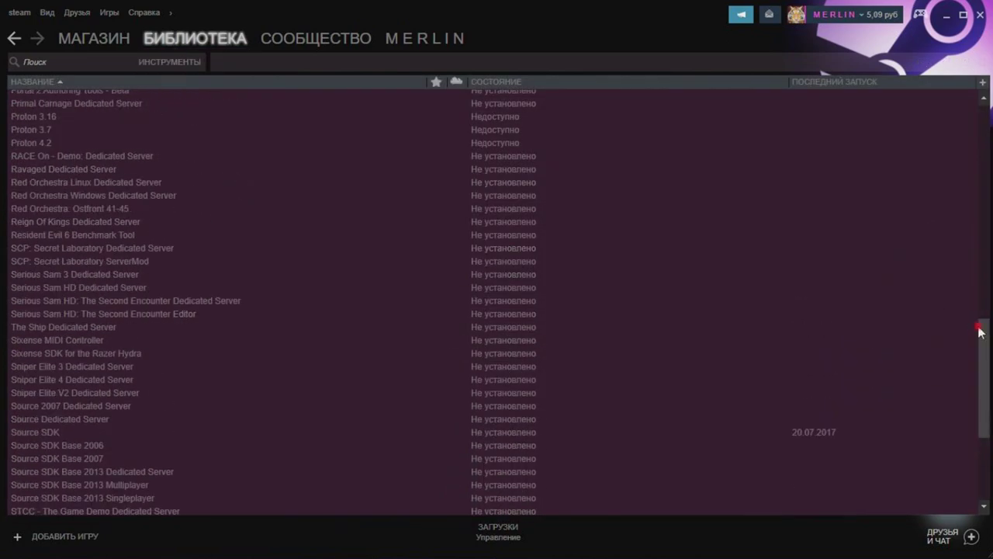
mouse_move(981, 332)
mouse_down()
mouse_move(987, 102)
mouse_move(987, 344)
mouse_up()
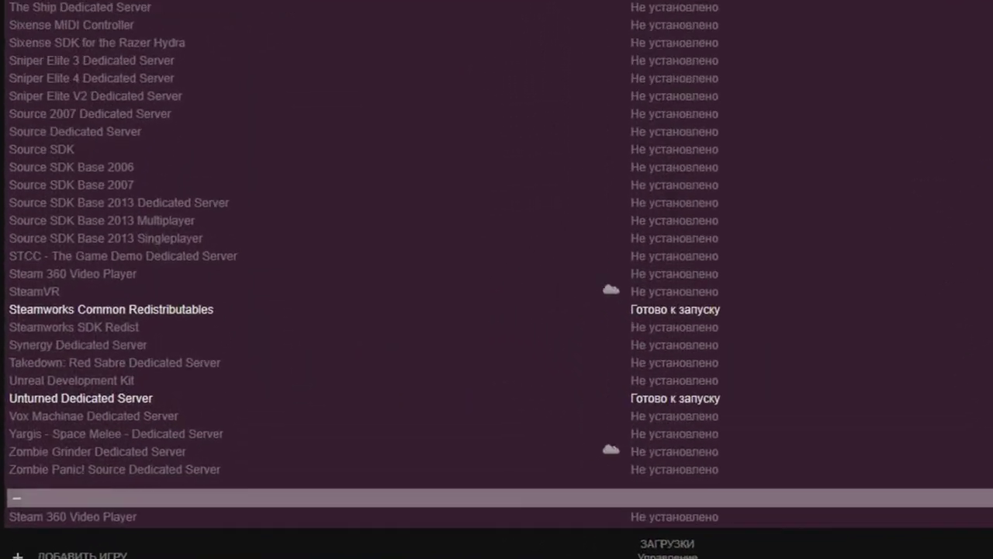
Open Unturned Dedicated Server's Properties at the Local Files section showing 1772 MB
click(205, 401)
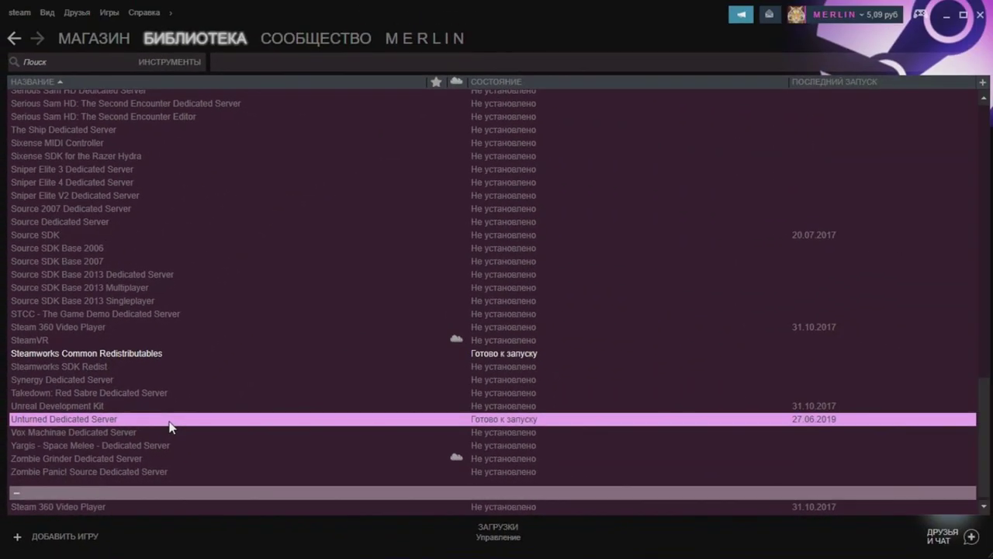
right_click(171, 426)
click(191, 407)
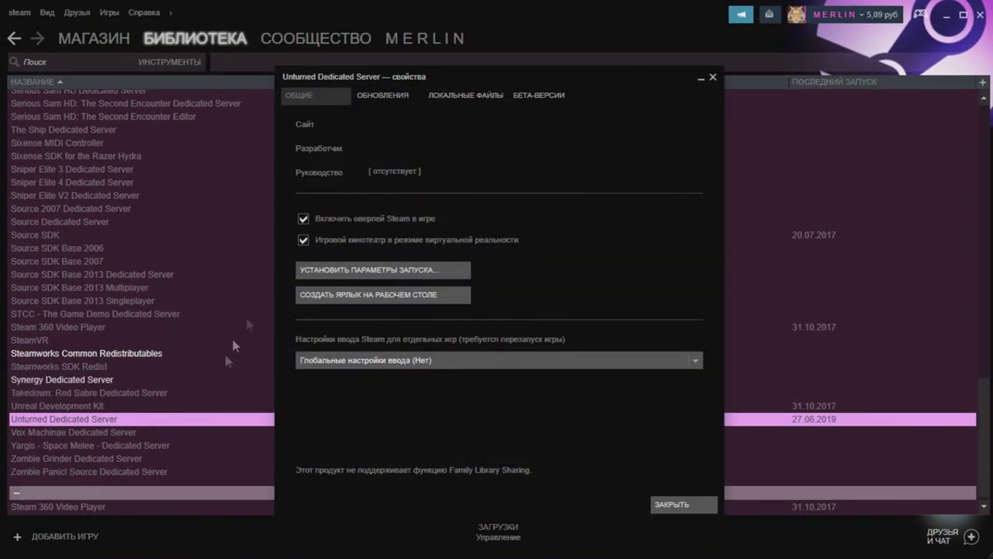
click(440, 99)
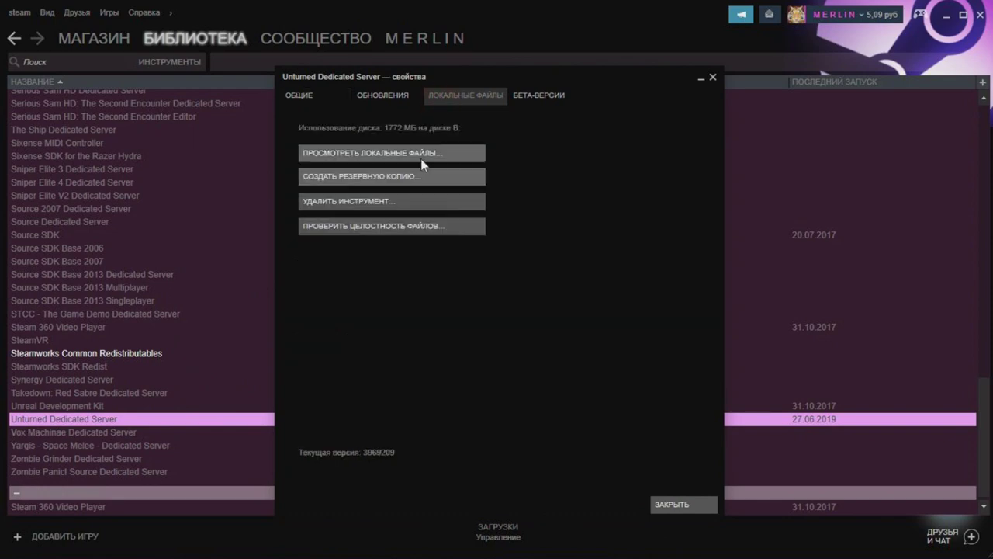
Browse the server's local files in the U3DS folder
click(422, 154)
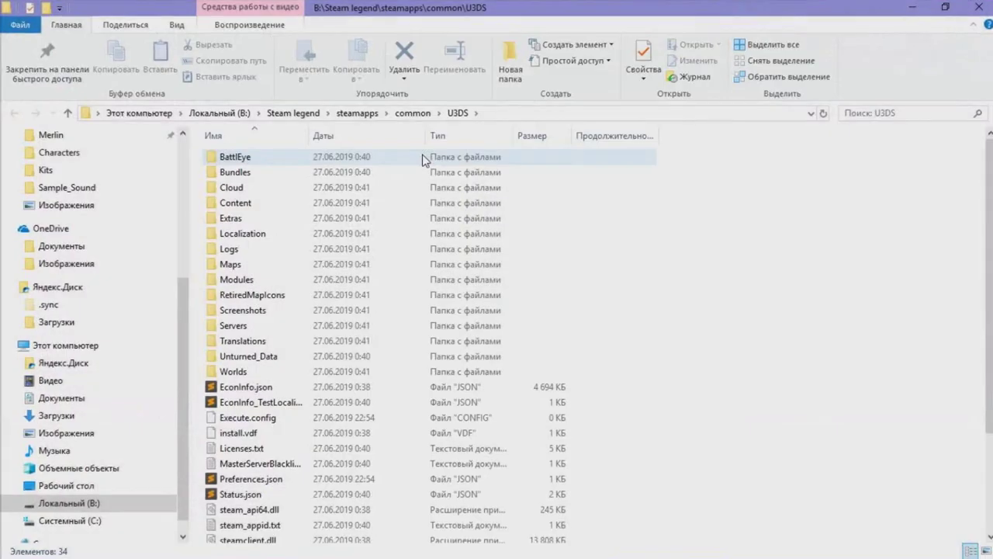
scroll(341, 281, down, 3)
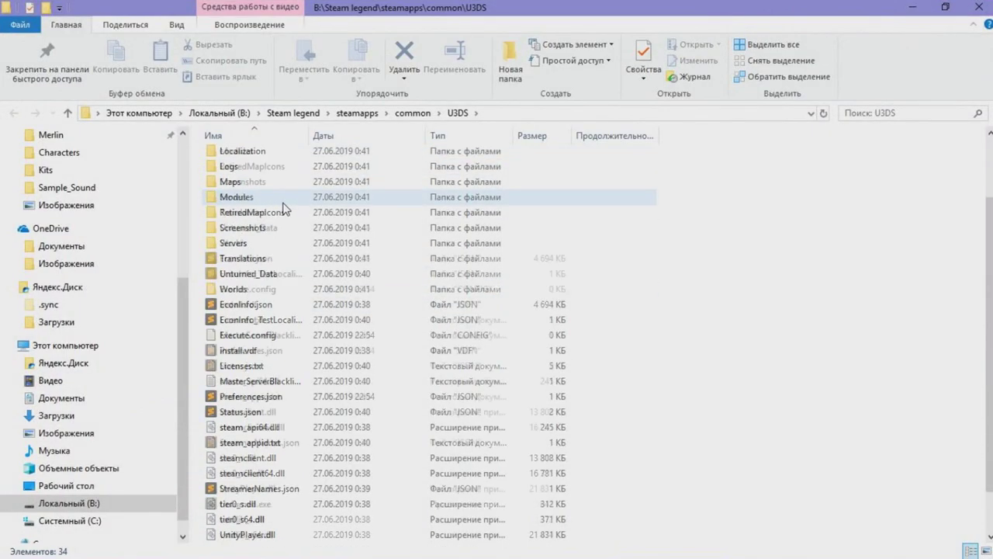
scroll(283, 208, up, 3)
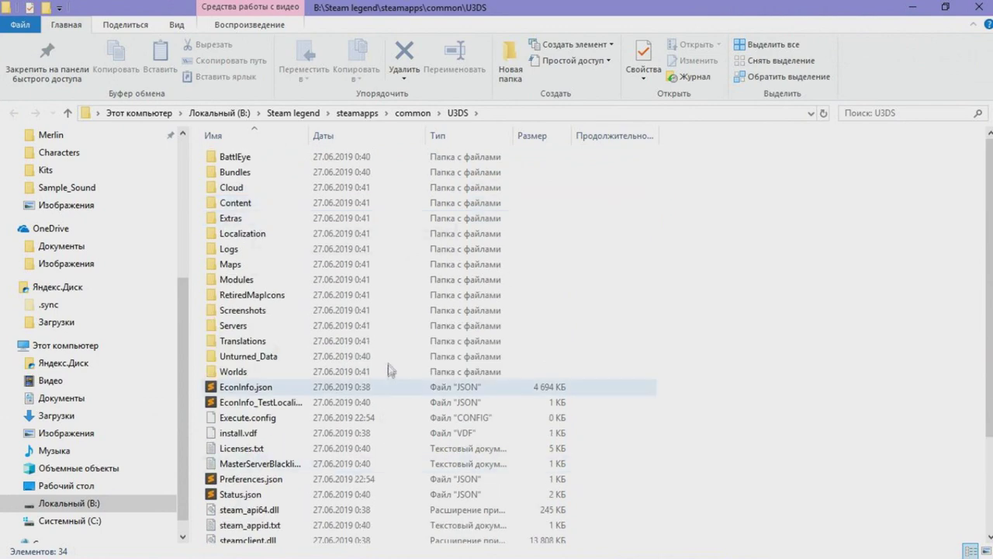
double_click(266, 264)
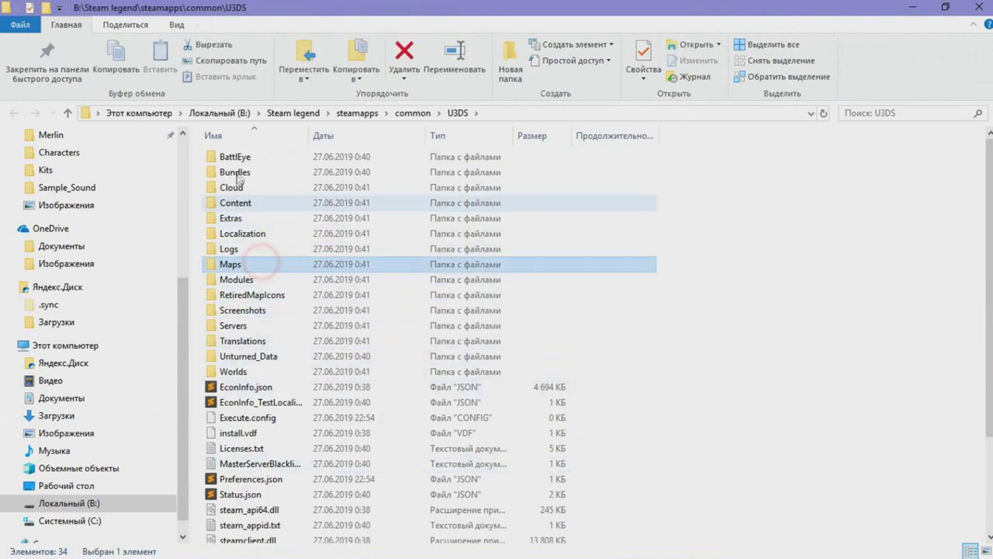
click(13, 113)
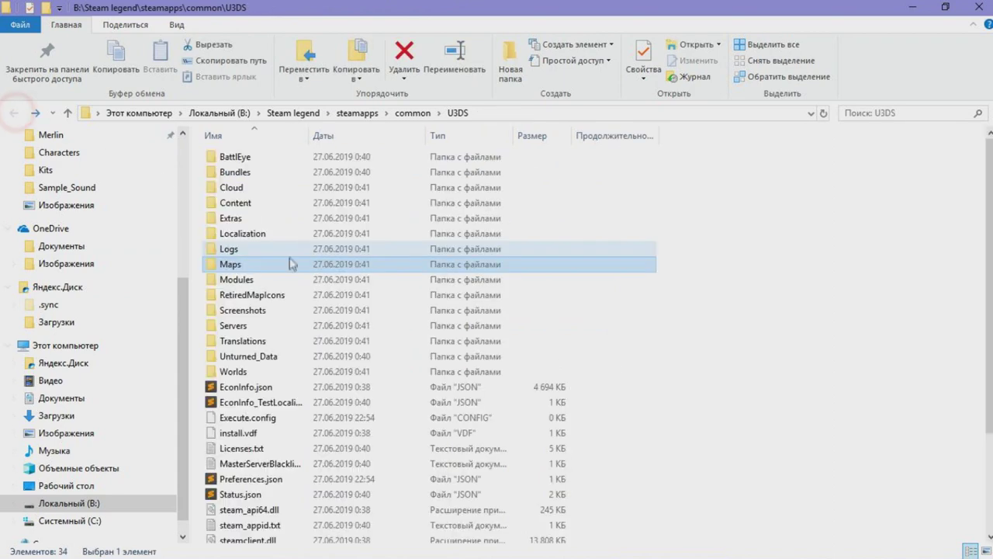
scroll(289, 264, down, 3)
Create a shortcut to Unturned.exe named 'Unturned Dedicated Local Server'
click(268, 505)
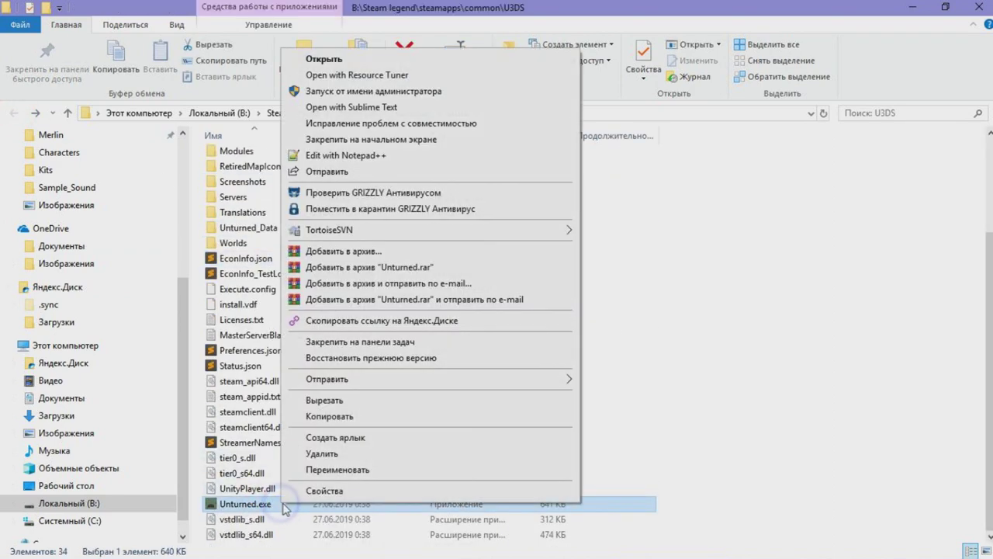
right_click(283, 504)
click(340, 439)
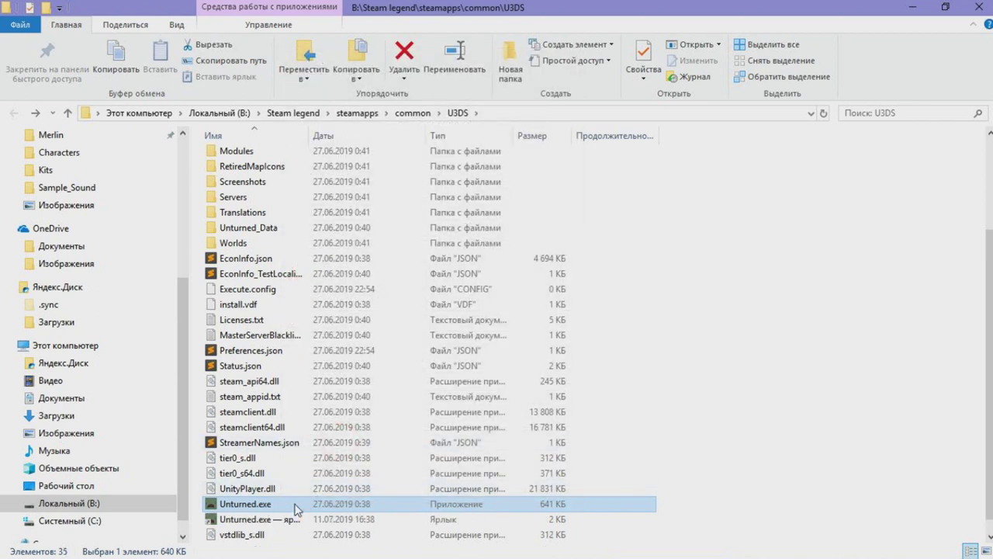
click(287, 519)
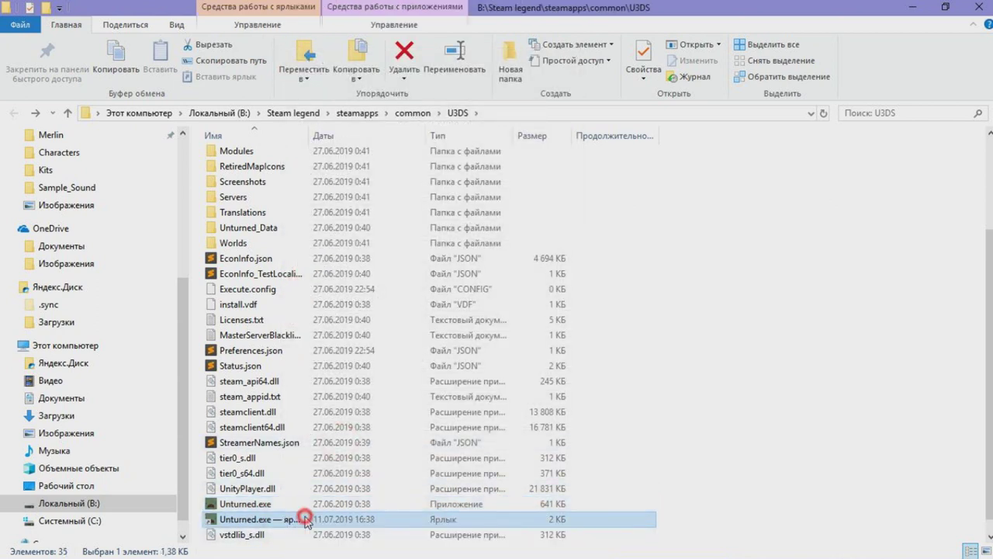
text(Untur)
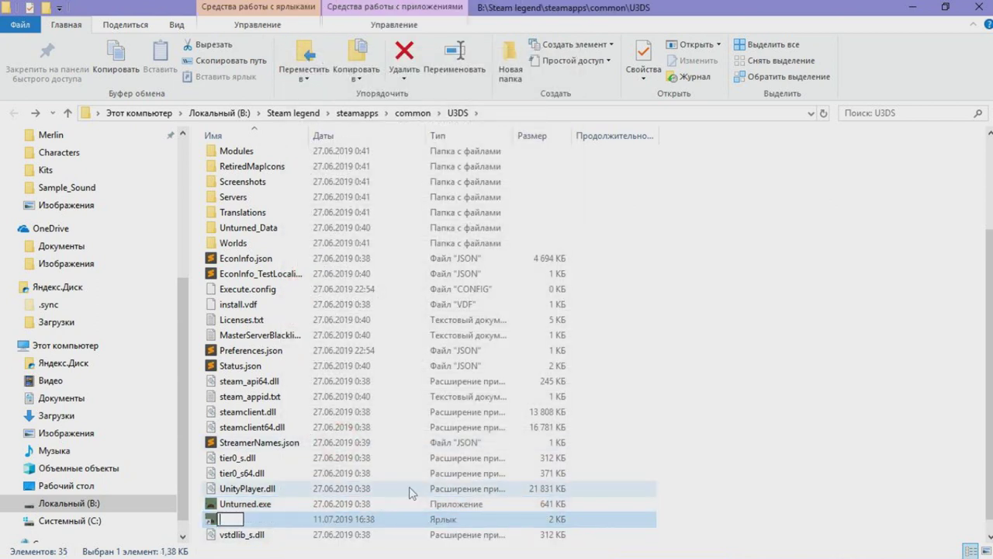
text(ned De)
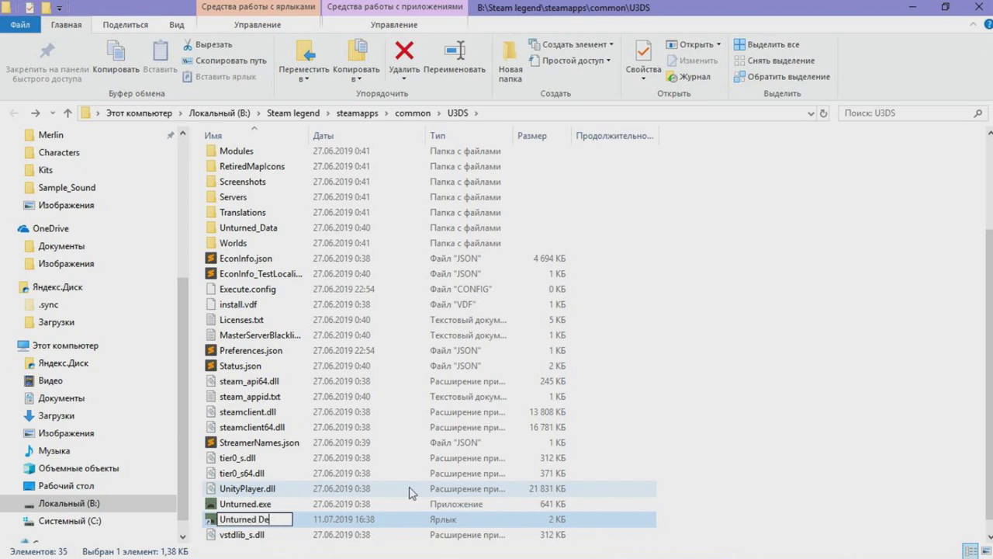
key(BackSpace)
key(BackSpace)
key(BackSpace)
key(BackSpace)
key(BackSpace)
key(BackSpace)
text(ed Dedicated S)
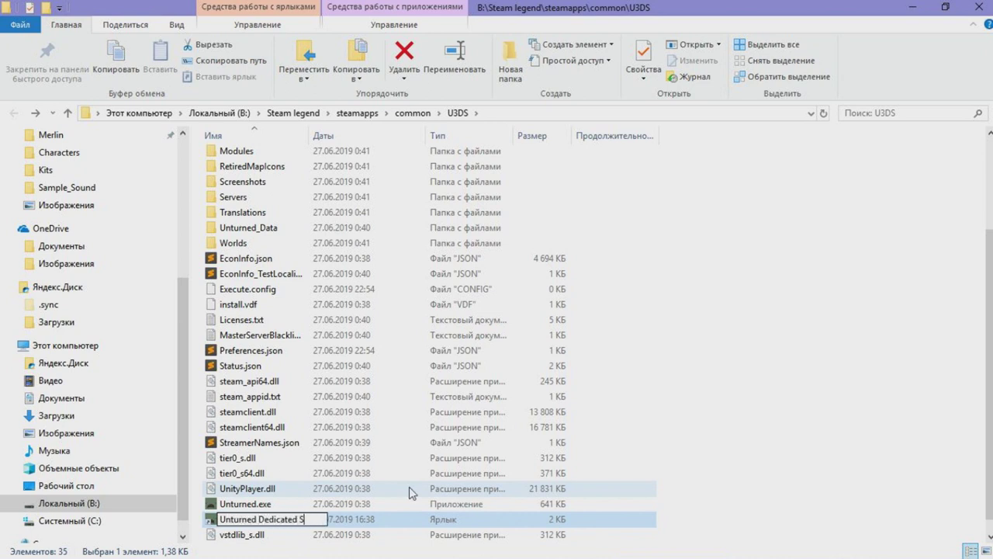
key(BackSpace)
text(Local Server)
key(Return)
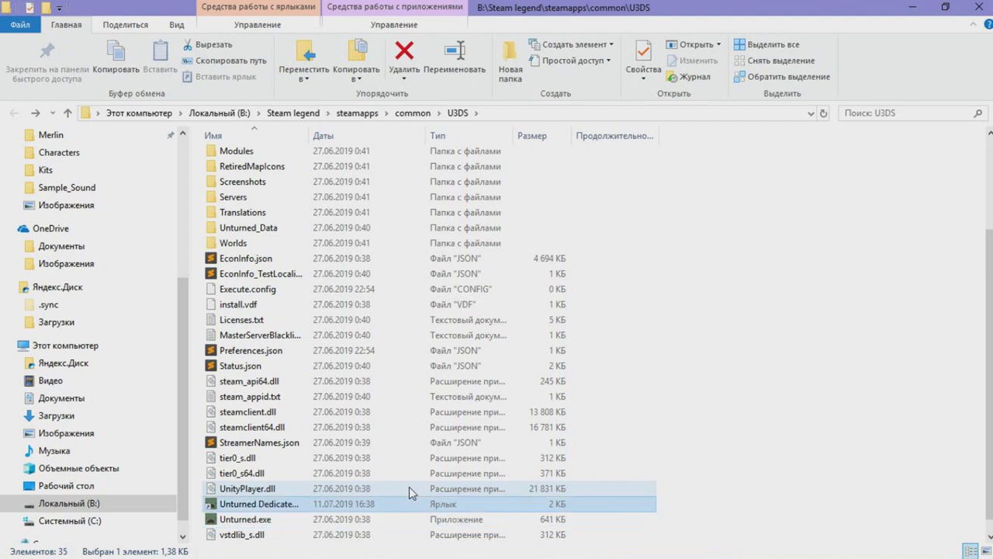
right_click(384, 503)
Append '-nographics -batchmode +secureserver/Local Server' to the shortcut's Target and apply it
click(396, 547)
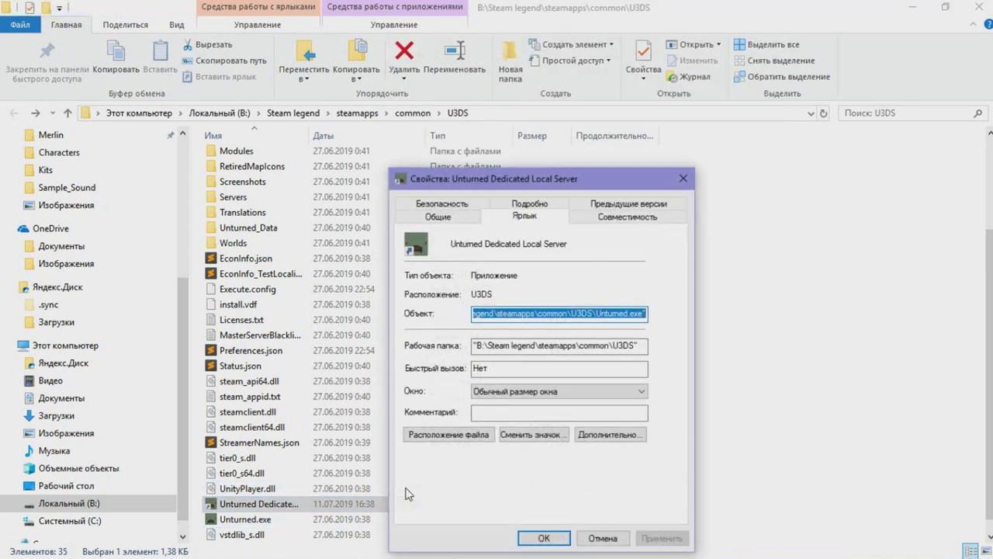
click(630, 297)
click(648, 312)
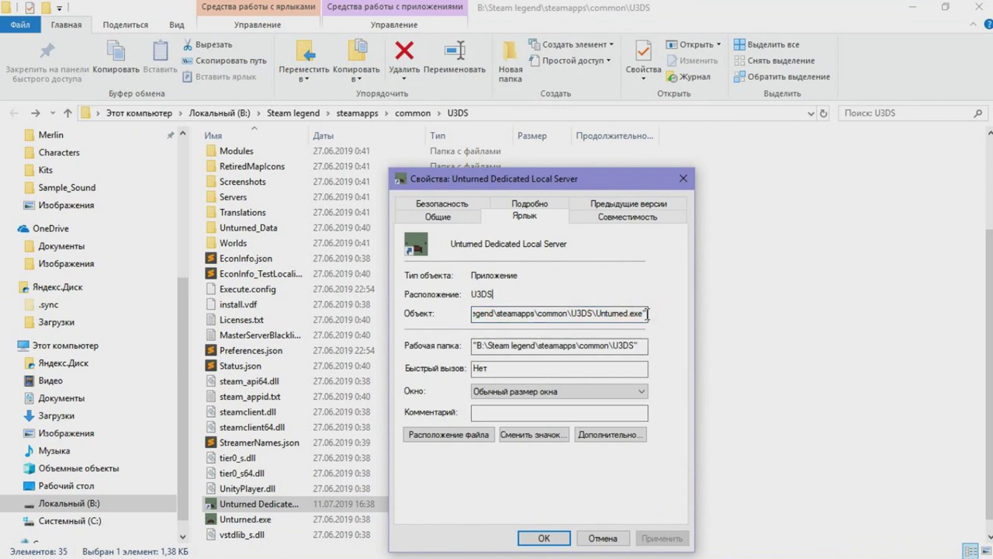
text(-nographics -batchmode +secureserver)
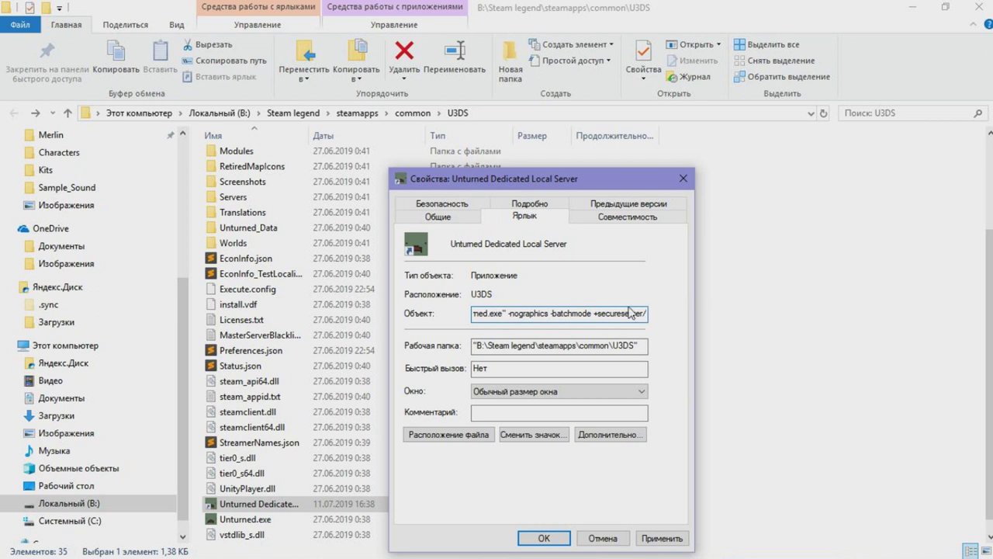
click(506, 314)
text(server/Local Server)
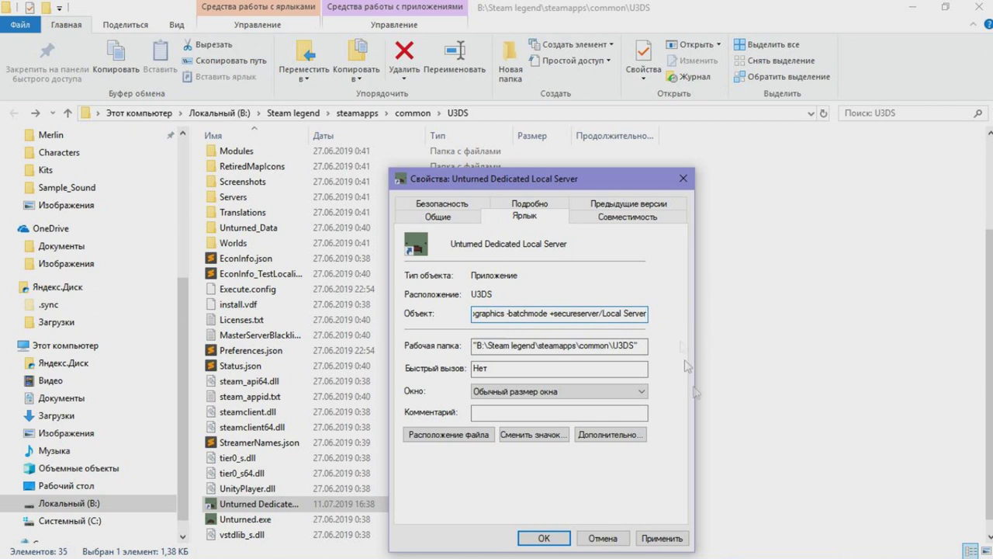
click(662, 537)
click(544, 538)
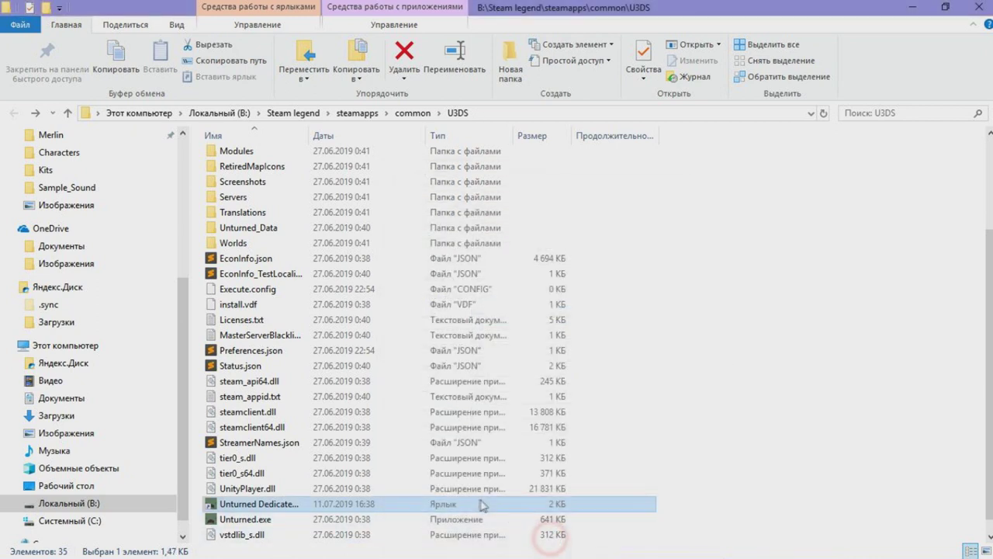
Set the server console window's opacity to 78%
click(475, 503)
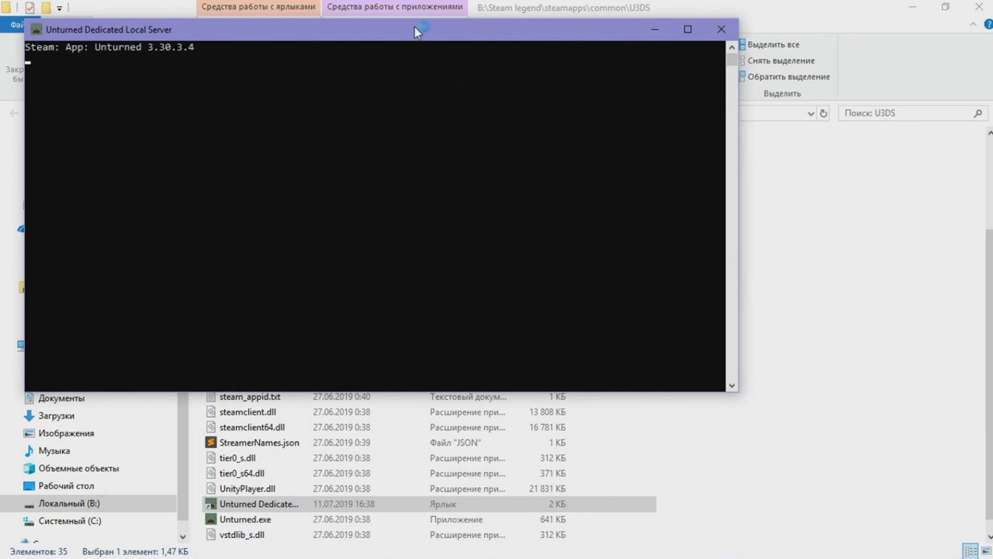
right_click(453, 29)
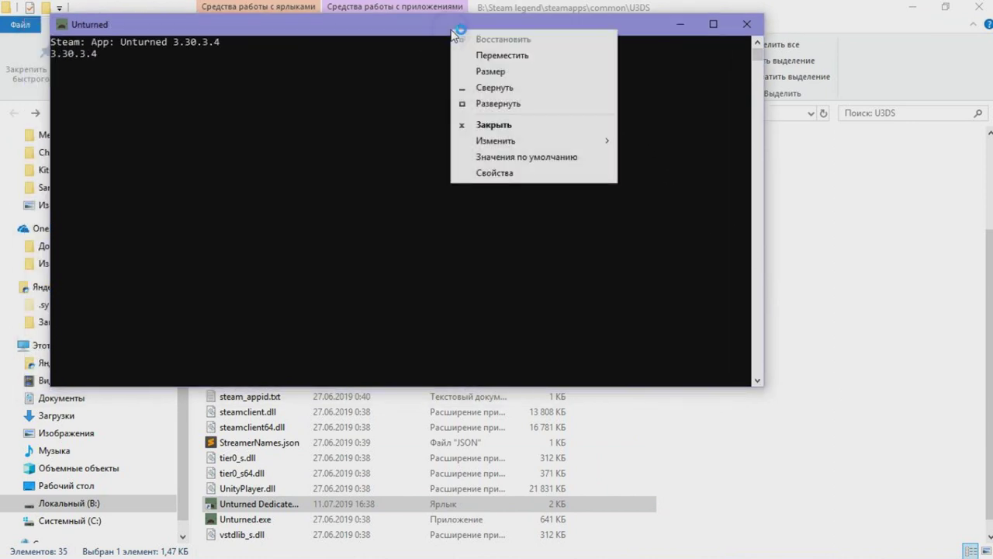
click(488, 173)
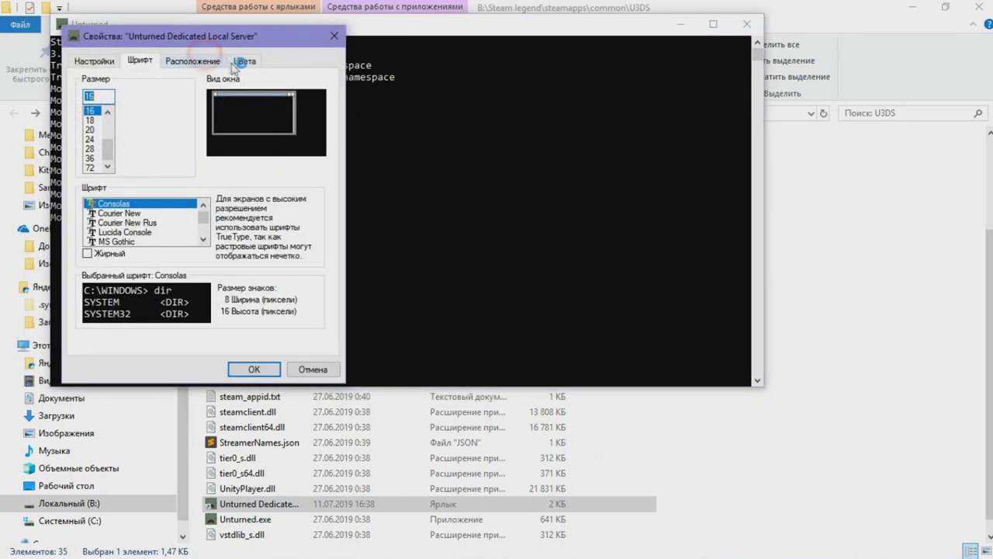
click(237, 64)
drag(249, 304, 209, 307)
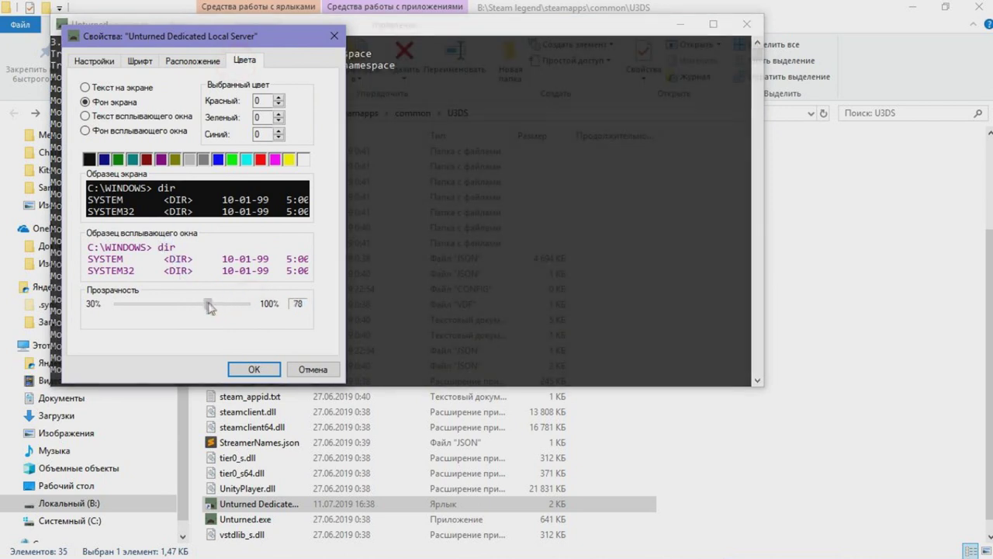
Switch the console font to 18-point Courier New
click(140, 60)
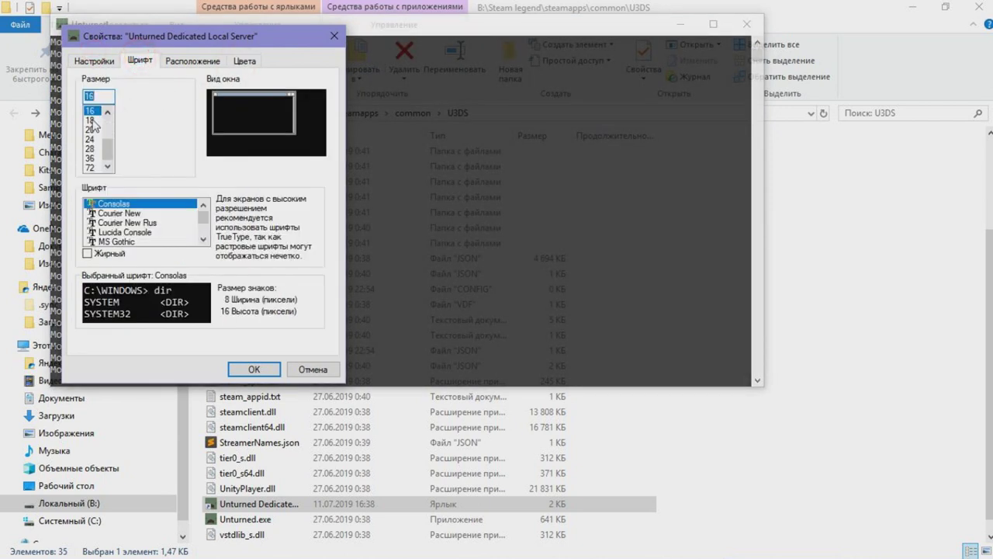
click(91, 120)
click(112, 213)
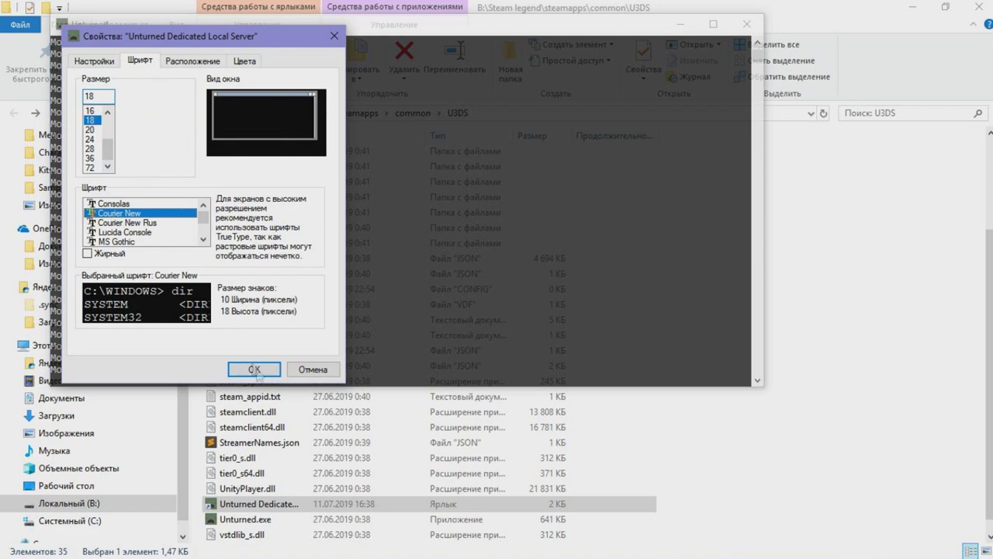
click(254, 369)
drag(335, 11, 335, 34)
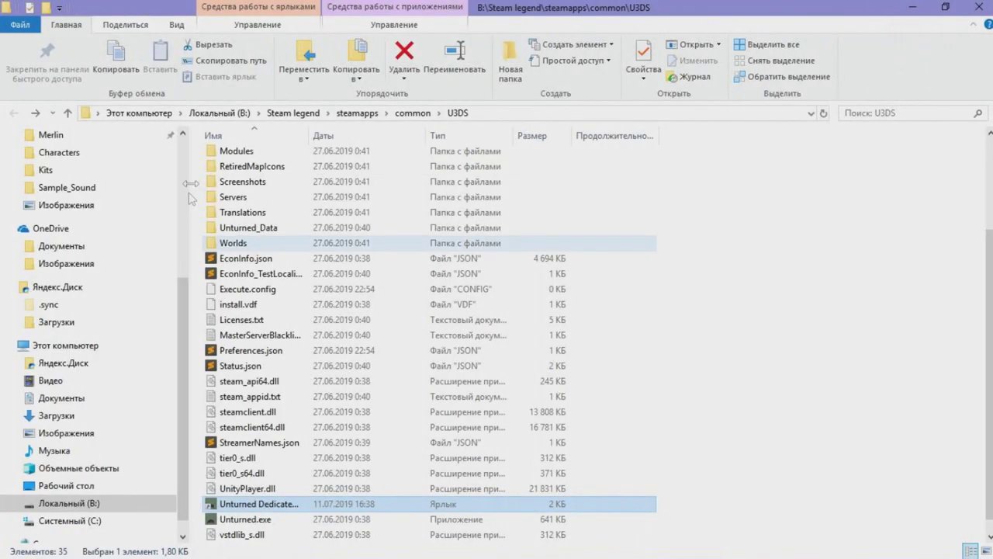
scroll(251, 300, up, 3)
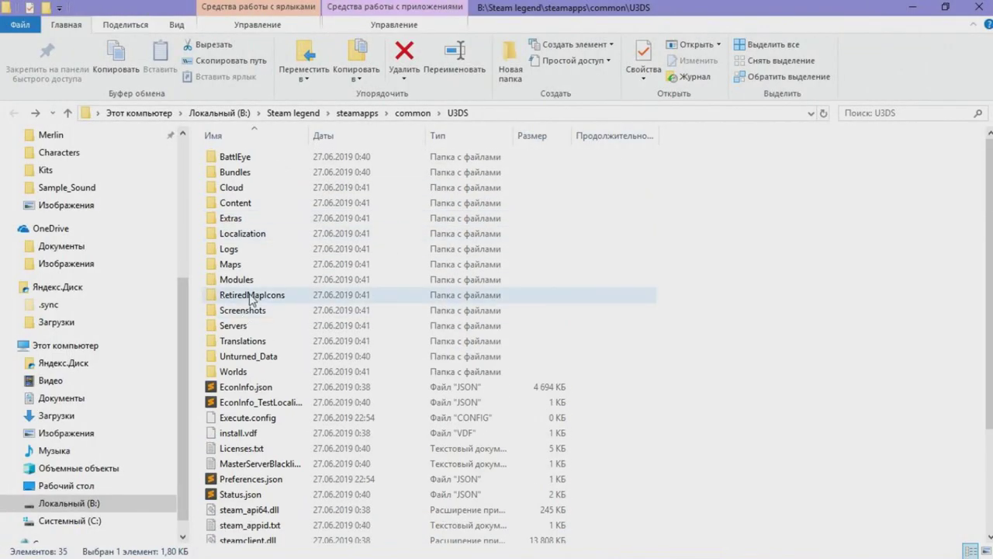
Go into Servers > Local Server > Server and open Commands.dat in Notepad++
click(233, 326)
double_click(251, 327)
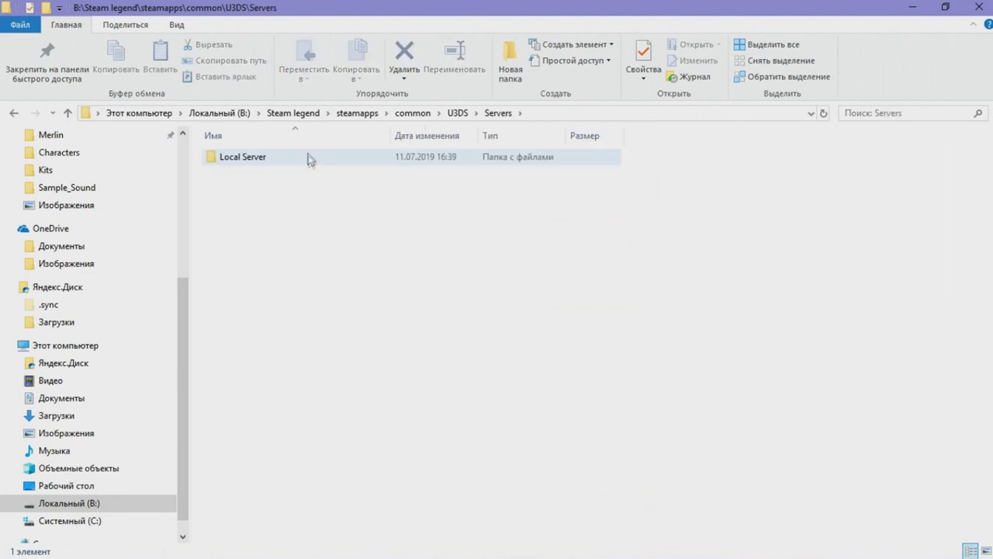
double_click(295, 159)
double_click(251, 190)
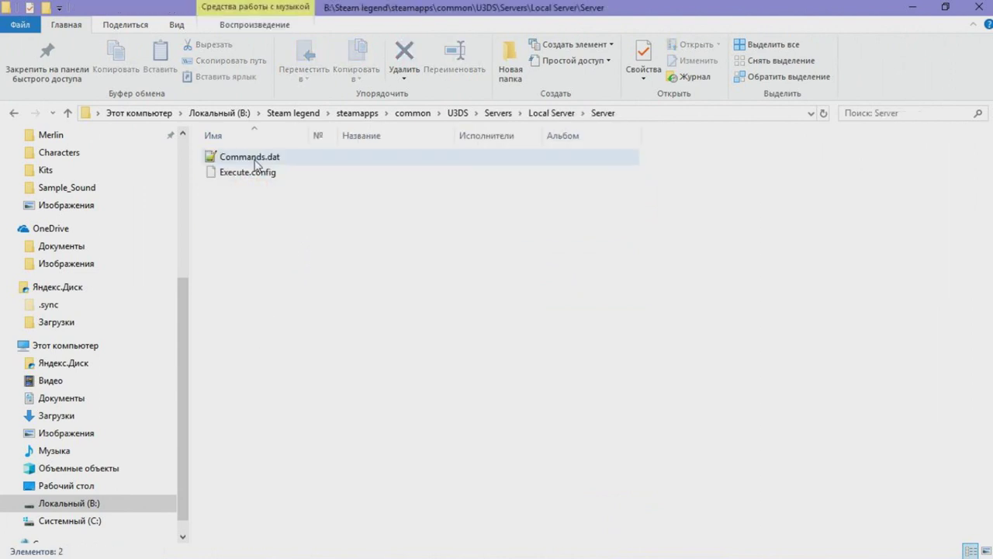
click(254, 159)
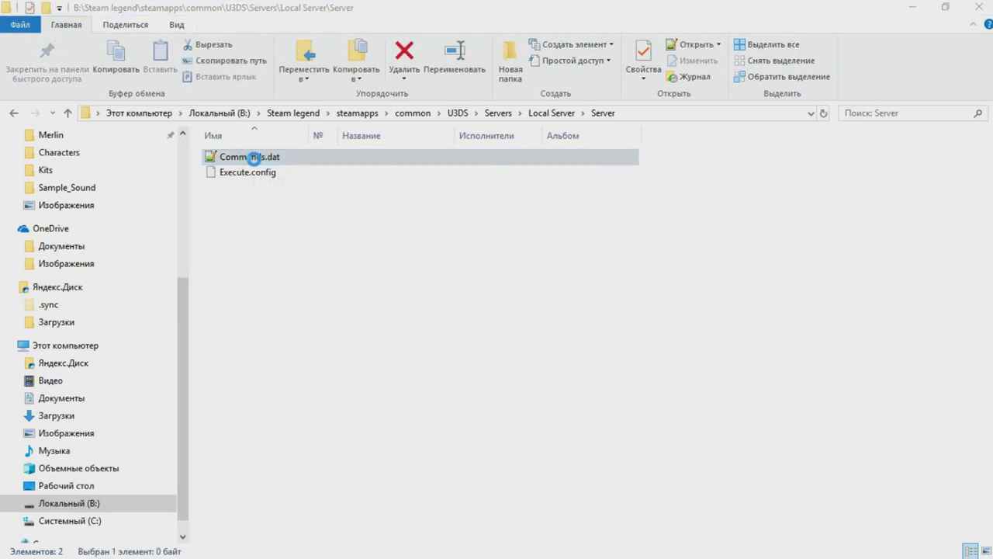
double_click(254, 159)
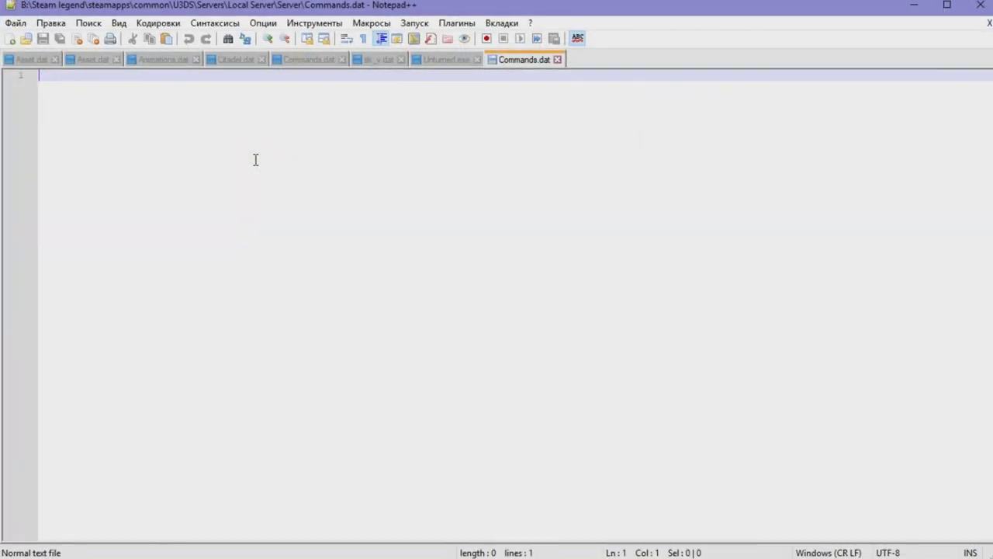
Close the leftover Notepad++ tabs (Asset.dat, Animations.dat, Citadel.dat, sk_v.dat, Unturned.exe)
click(55, 60)
click(72, 60)
click(60, 61)
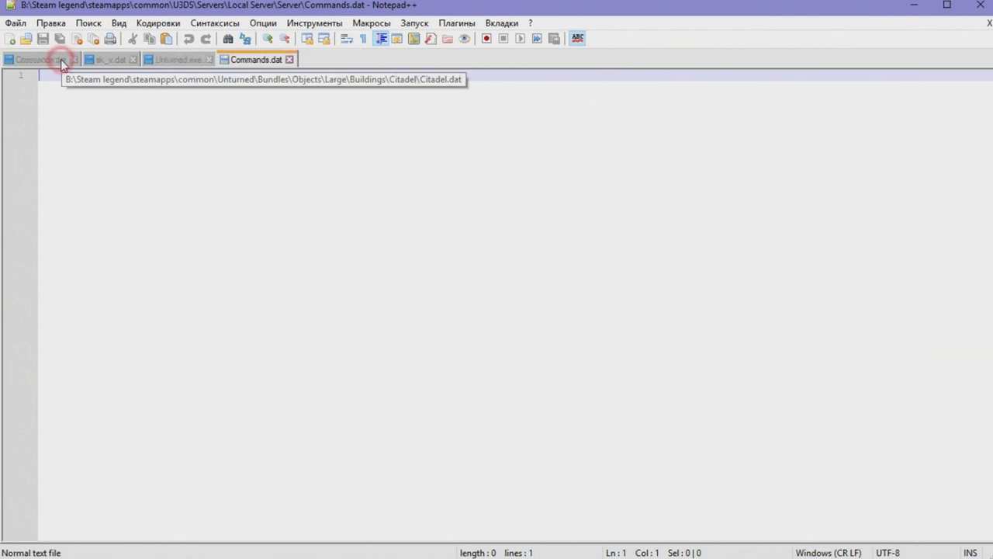
click(72, 60)
click(53, 60)
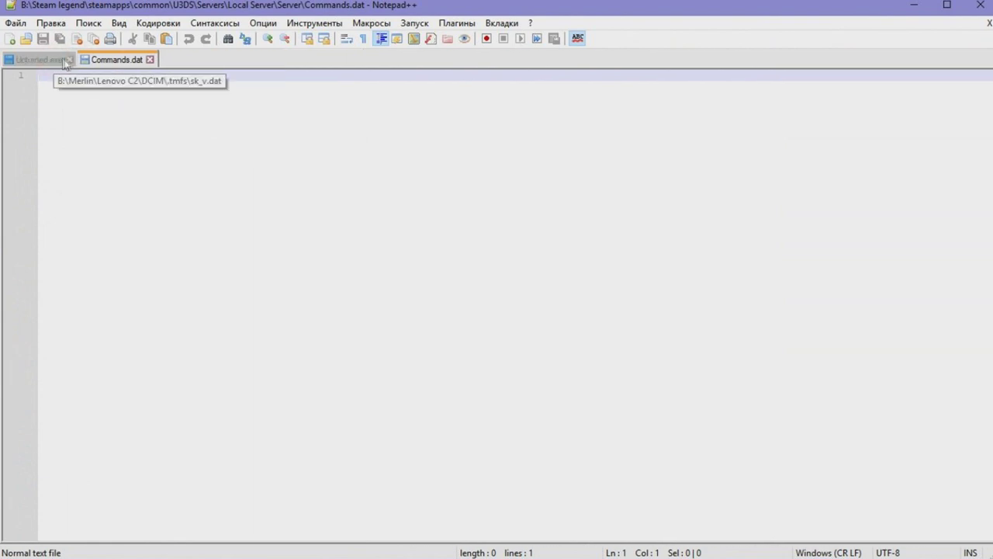
click(69, 60)
click(76, 76)
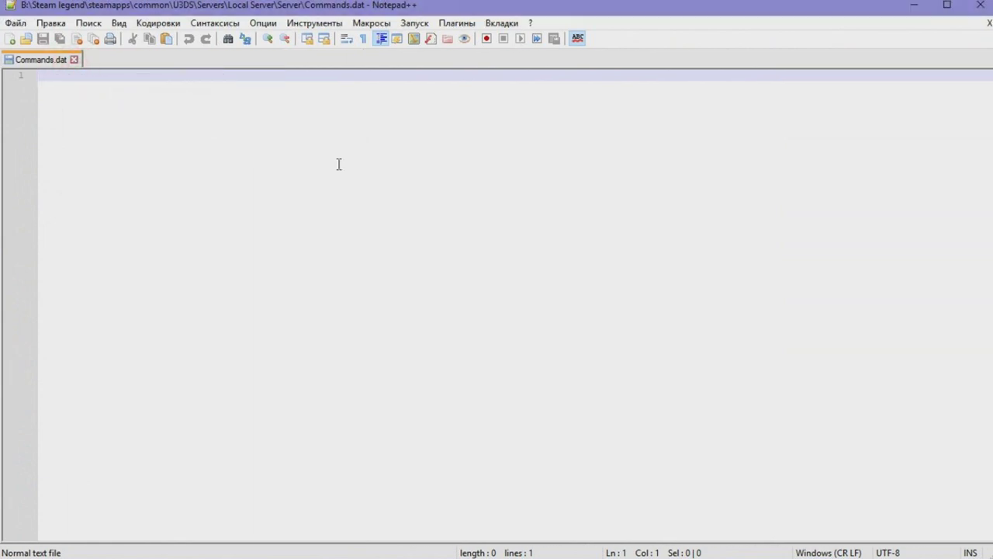
Add the lines 'name Server for friends' and 'port 25565'
text(na)
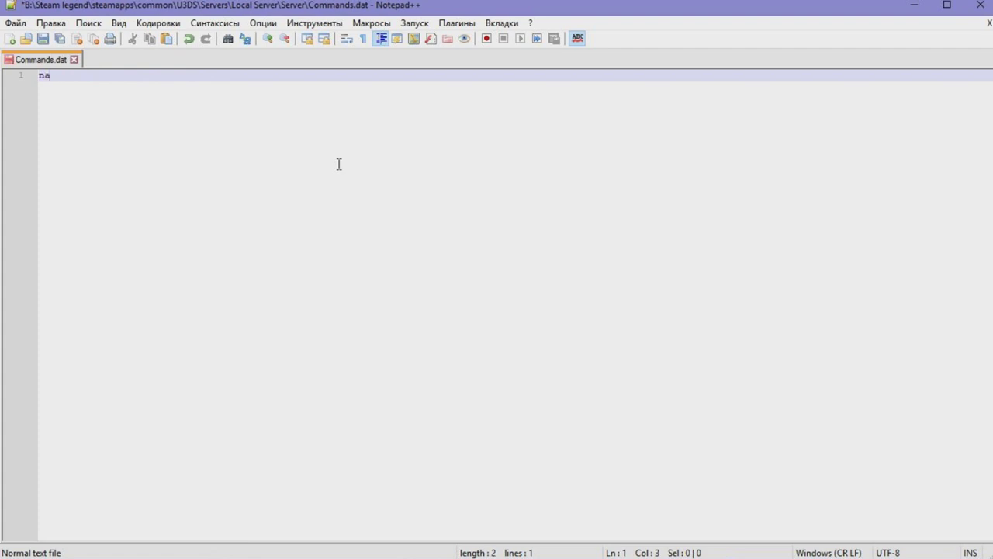
text(me Server for friends)
key(Return)
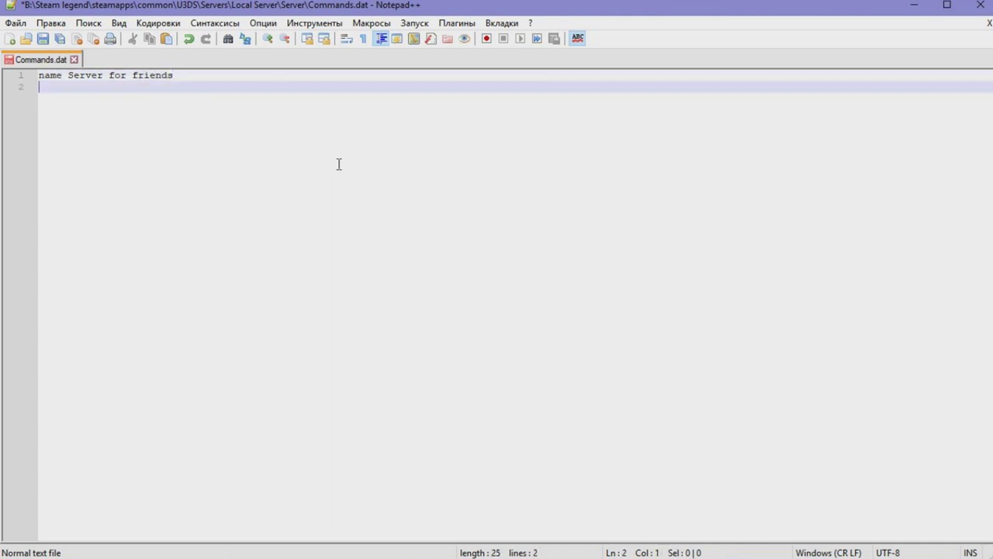
text(port 25565)
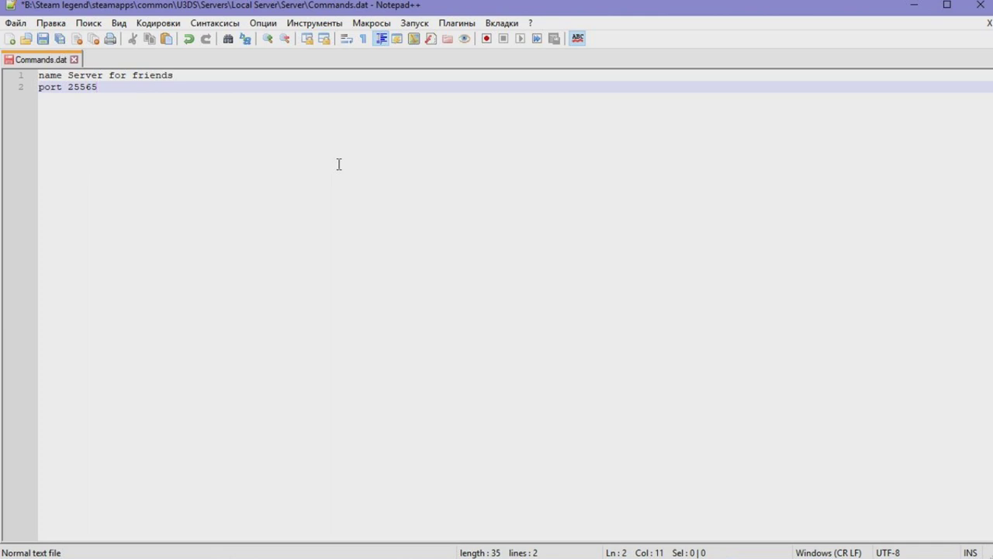
key(ctrl+shift+Left)
key(End)
text((27015-27016))
key(shift+Left)
key(shift+Left)
key(shift+Left)
key(shift+Left)
key(shift+Left)
key(shift+Left)
key(shift+Left)
key(shift+Left)
key(shift+Left)
key(shift+Left)
key(shift+Left)
key(shift+Left)
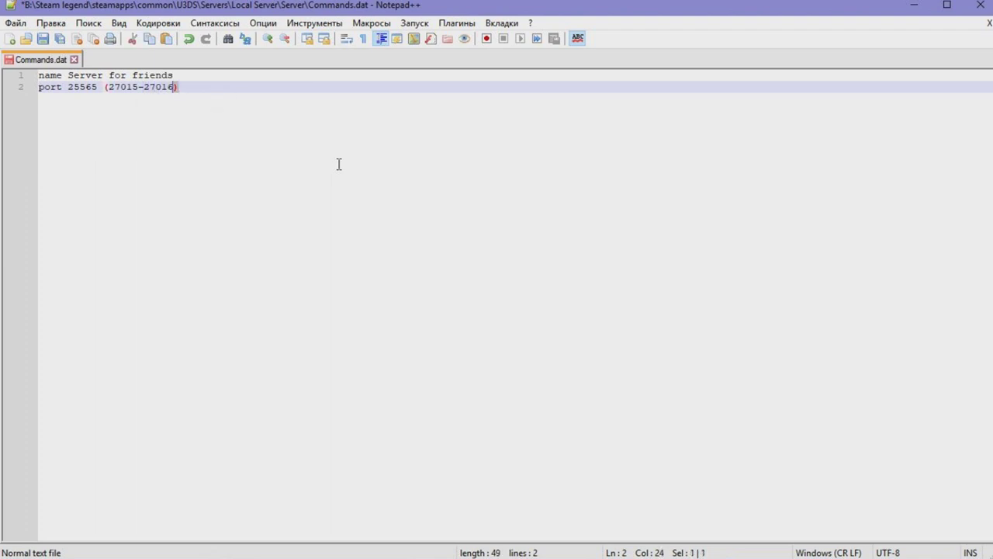
key(BackSpace)
key(BackSpace)
key(Return)
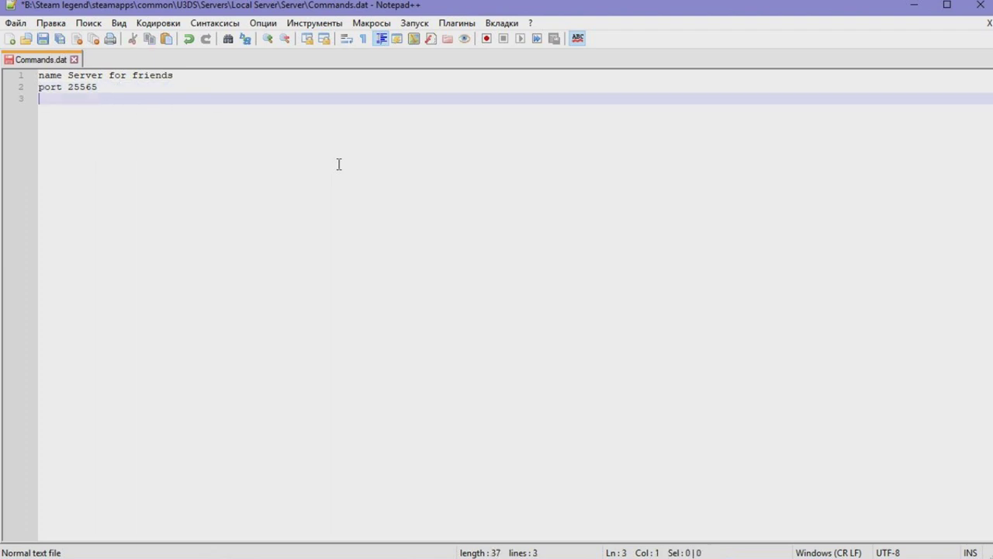
Add lines for Perspective both, map Washington, Easy mode and PVE
text(Perspective bo)
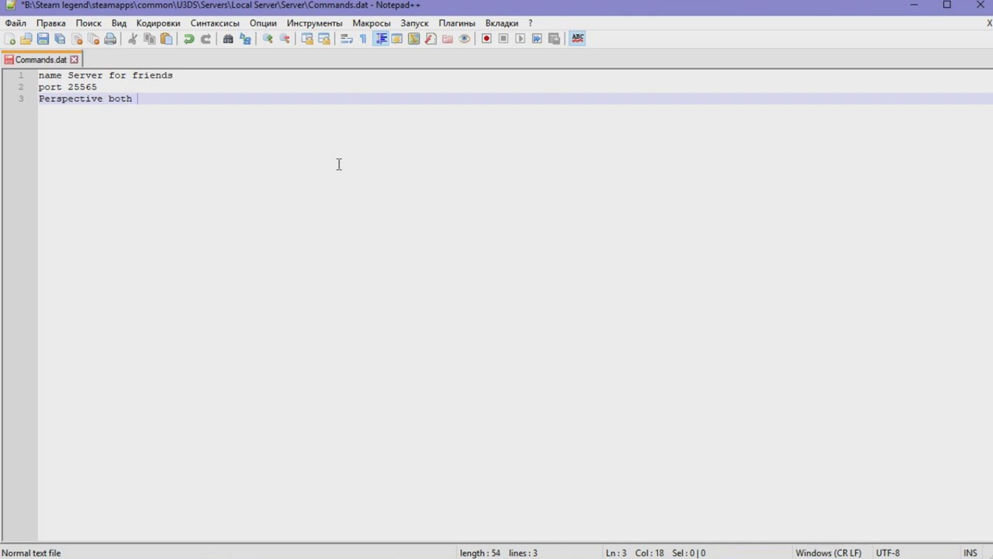
text(th)
key(Return)
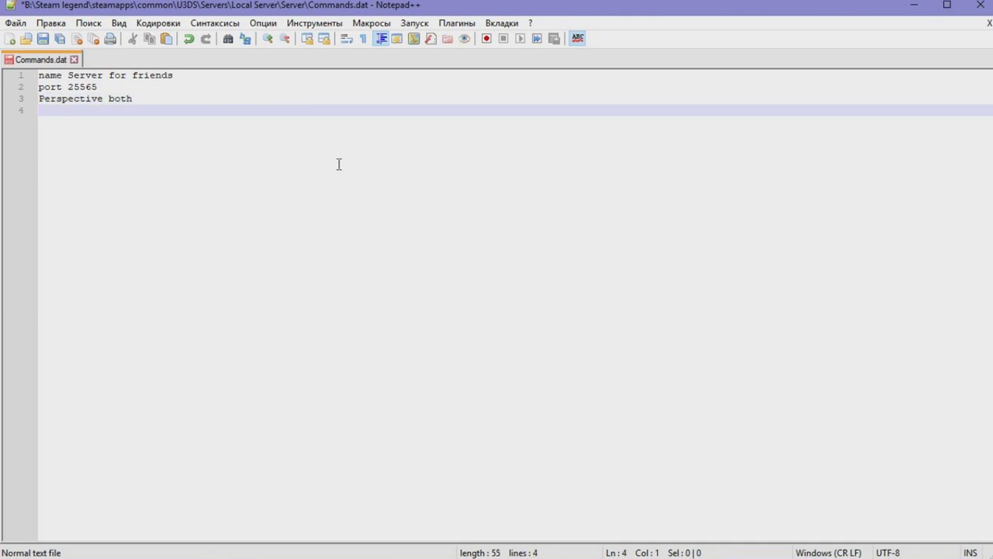
text(map Washington)
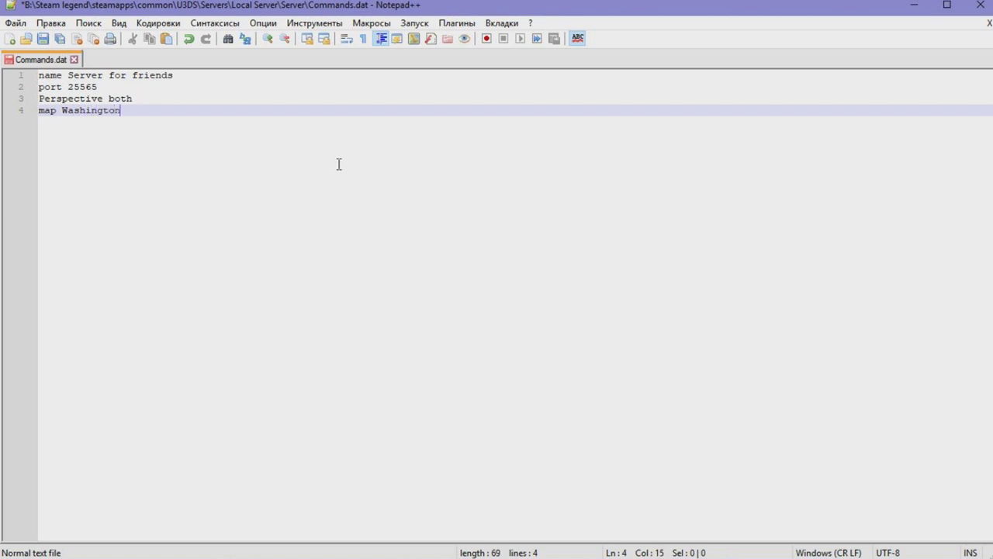
key(Return)
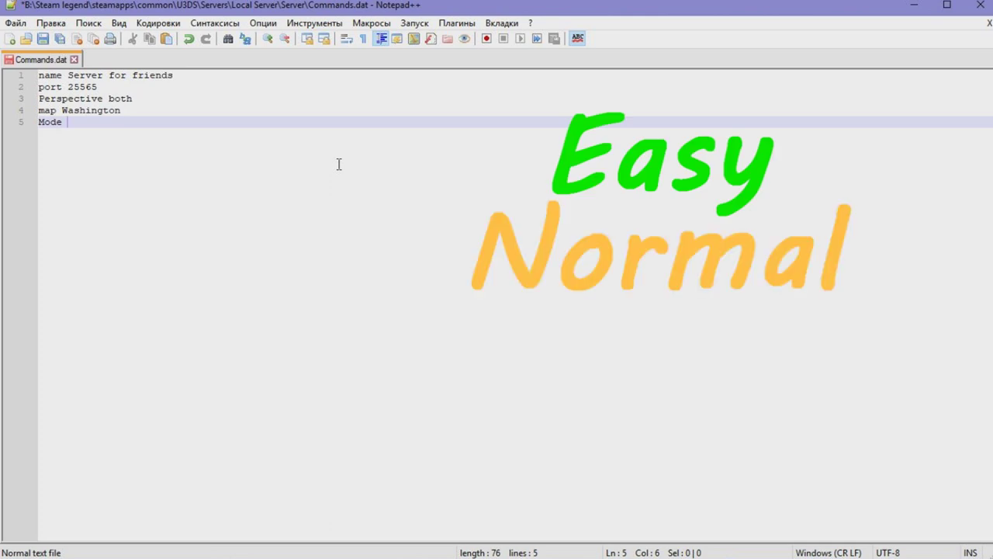
text(Easy)
key(Return)
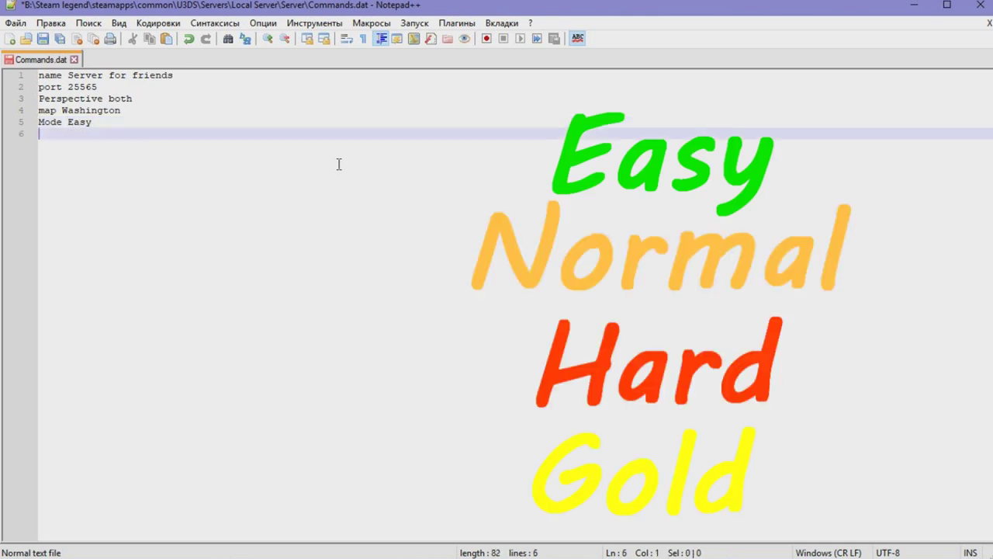
text(PVP or PVE)
key(ctrl+Left)
key(ctrl+shift+Left)
key(ctrl+shift+Left)
key(BackSpace)
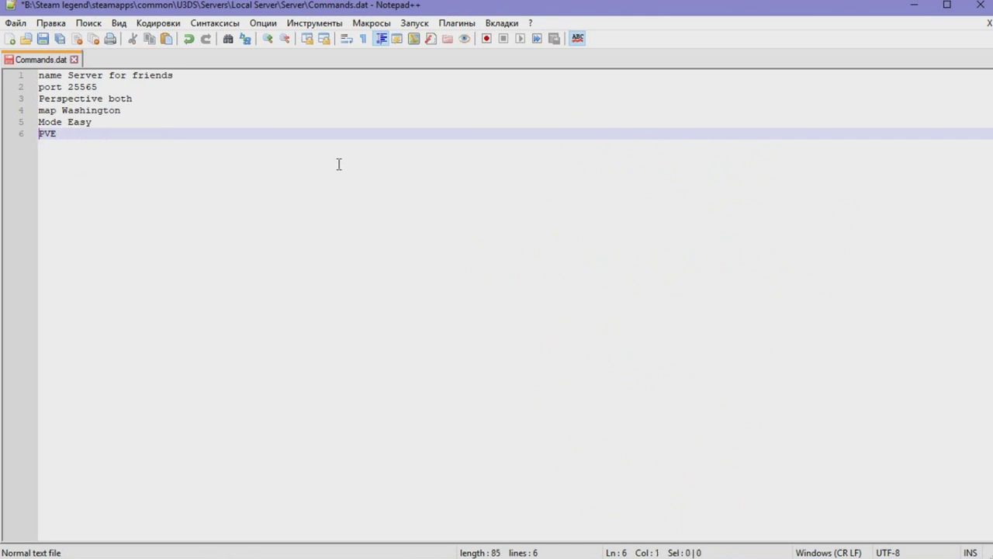
key(Return)
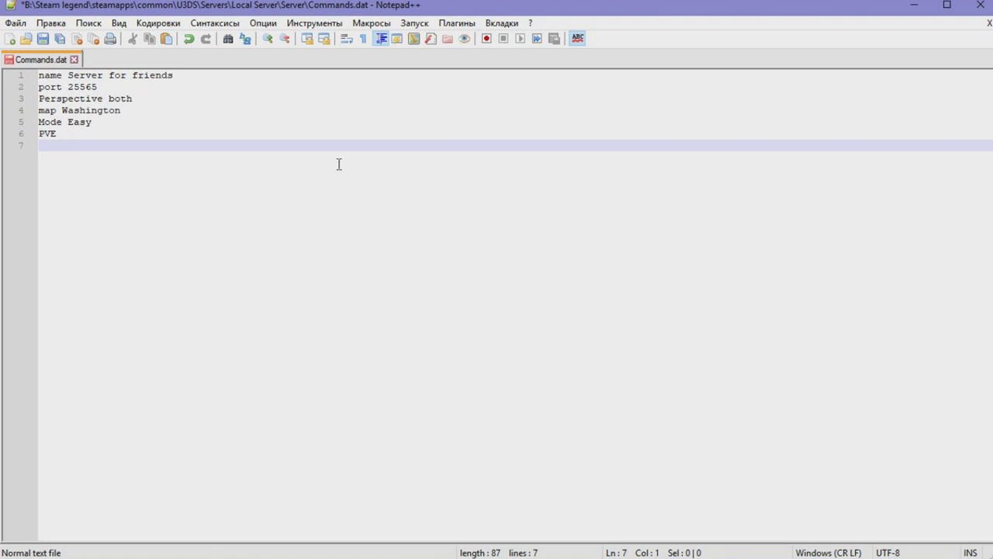
Add a password line and begin the owner line
text(password -)
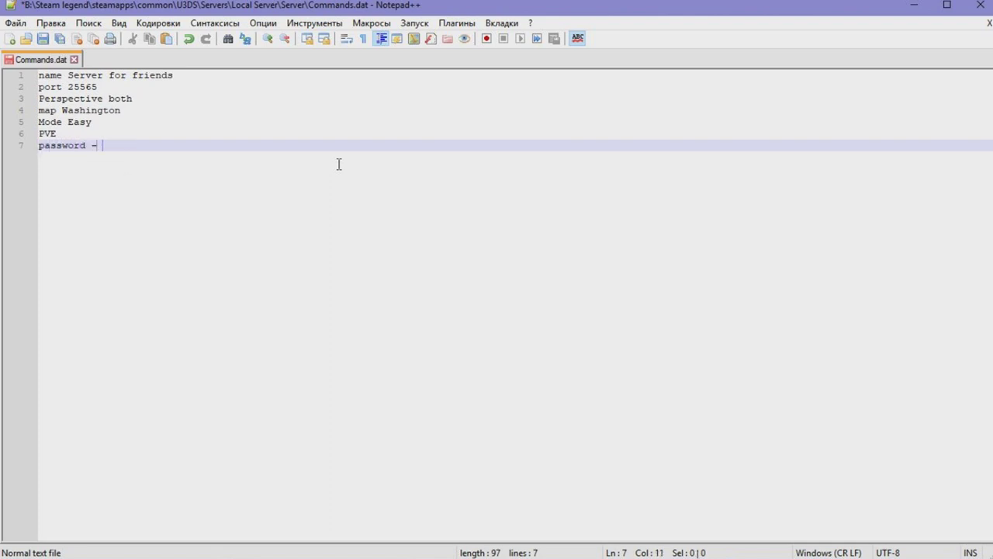
key(BackSpace)
text(12345)
key(ctrl+shift+Left)
click(339, 164)
key(ctrl+shift+Left)
click(339, 164)
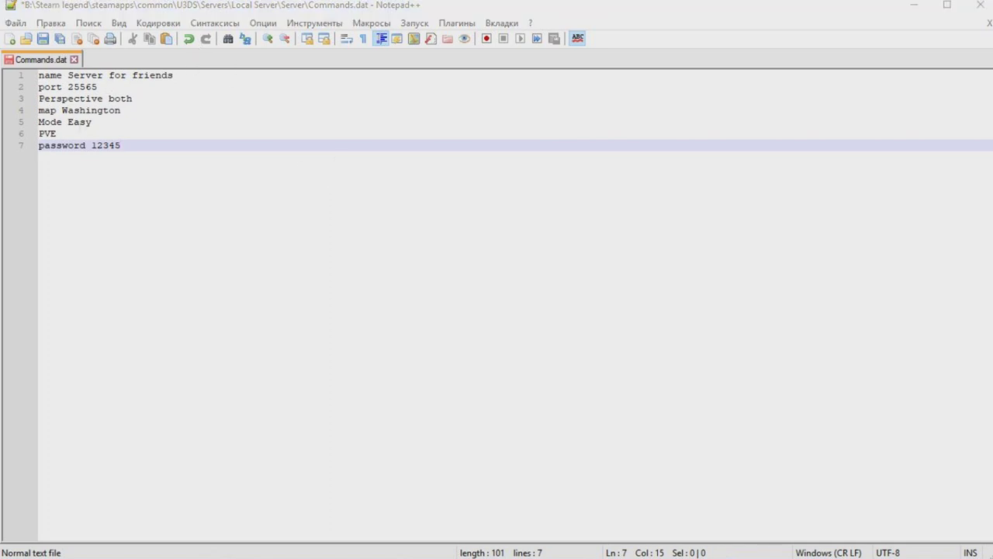
click(125, 145)
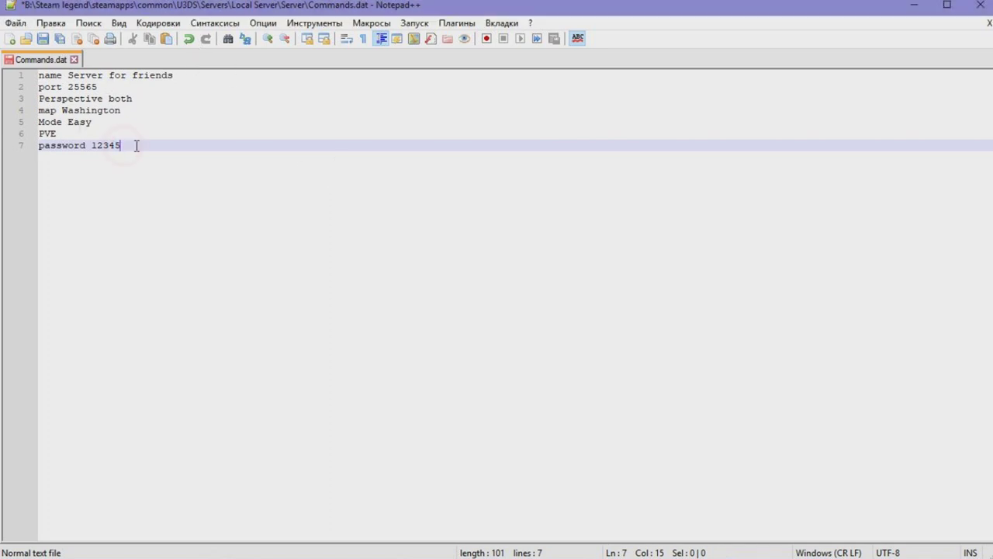
key(Return)
text(owner)
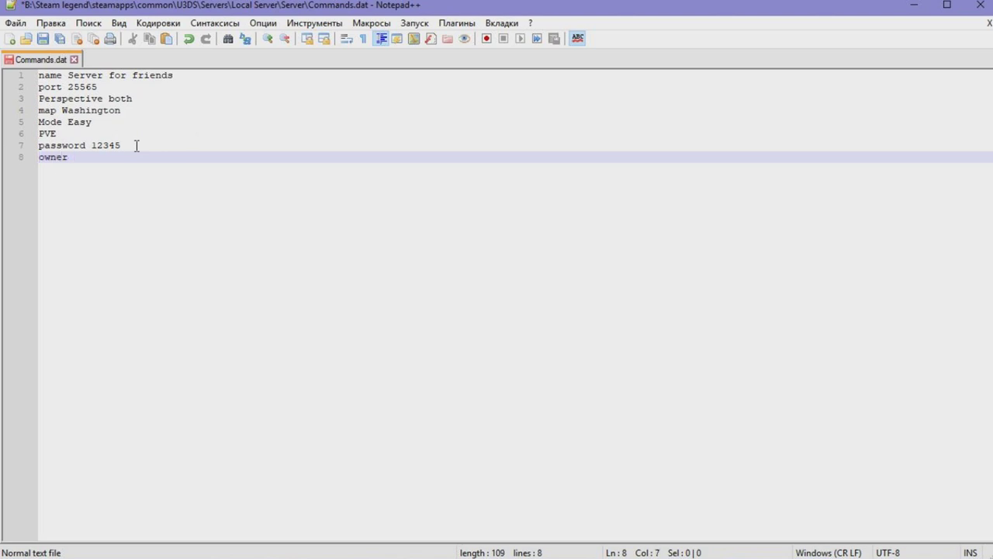
click(225, 545)
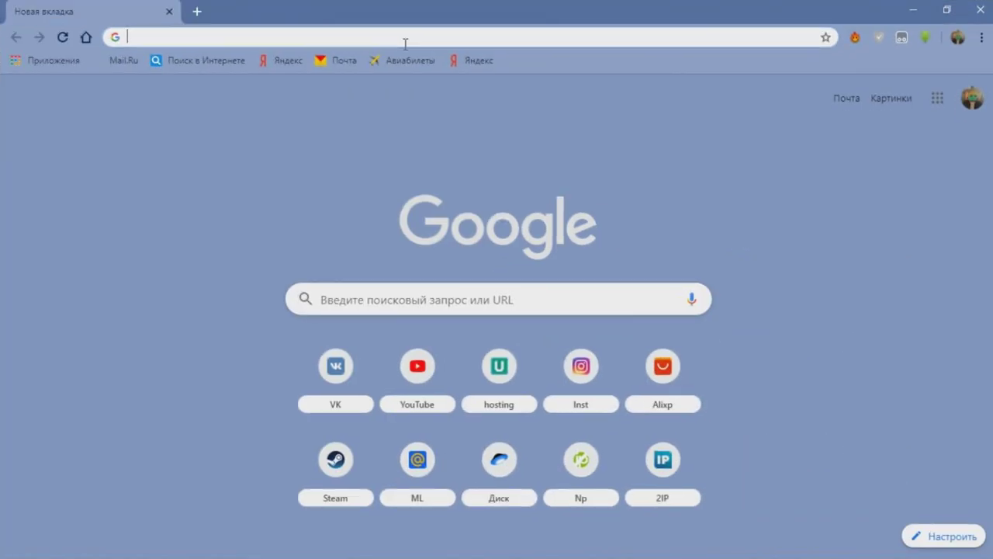
Find the Steam ID Finder site and copy your Steam profile page URL
text(steam id)
key(Return)
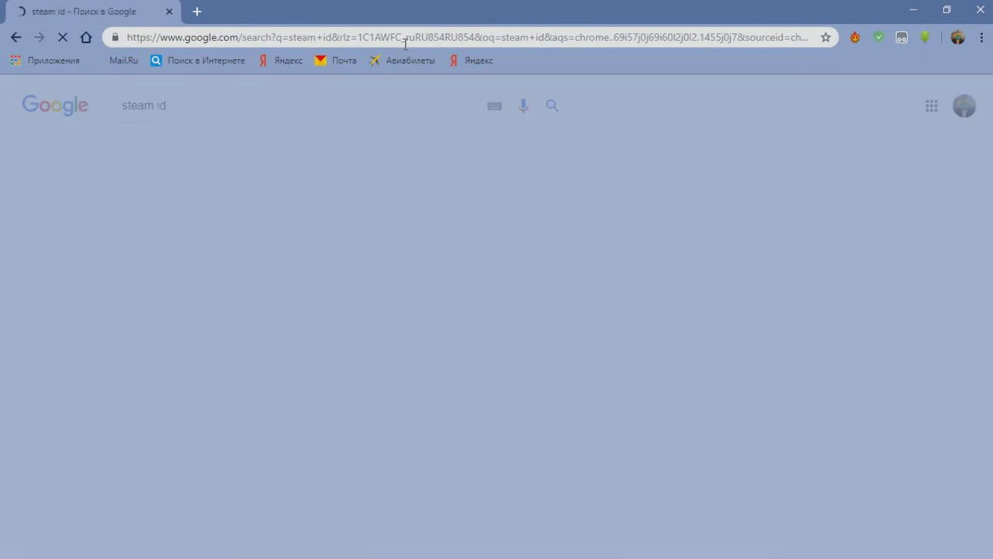
click(308, 215)
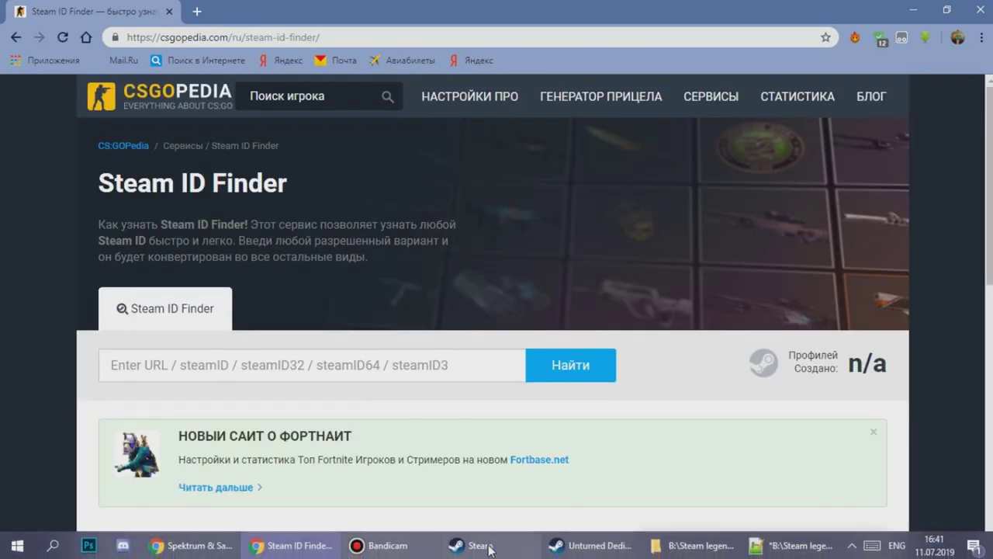
click(490, 545)
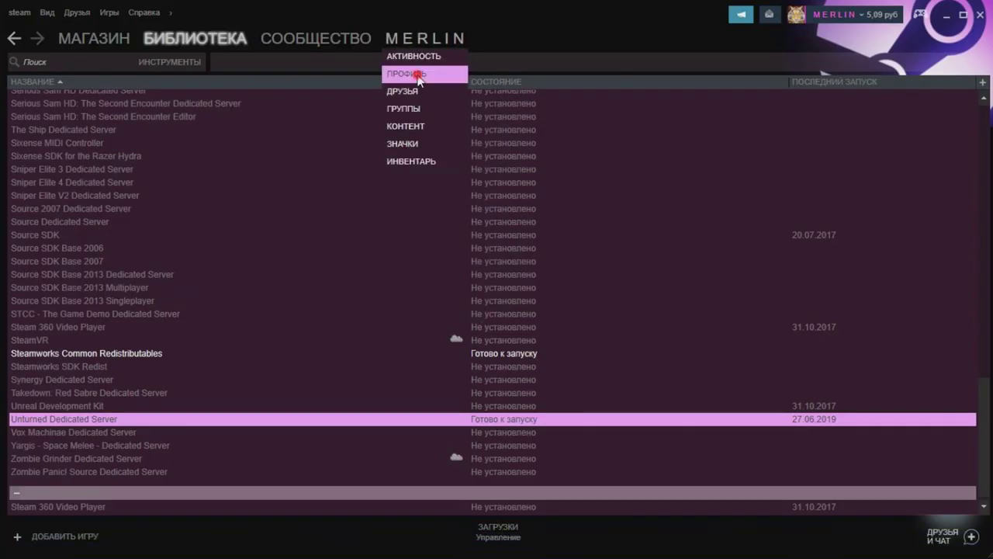
click(419, 76)
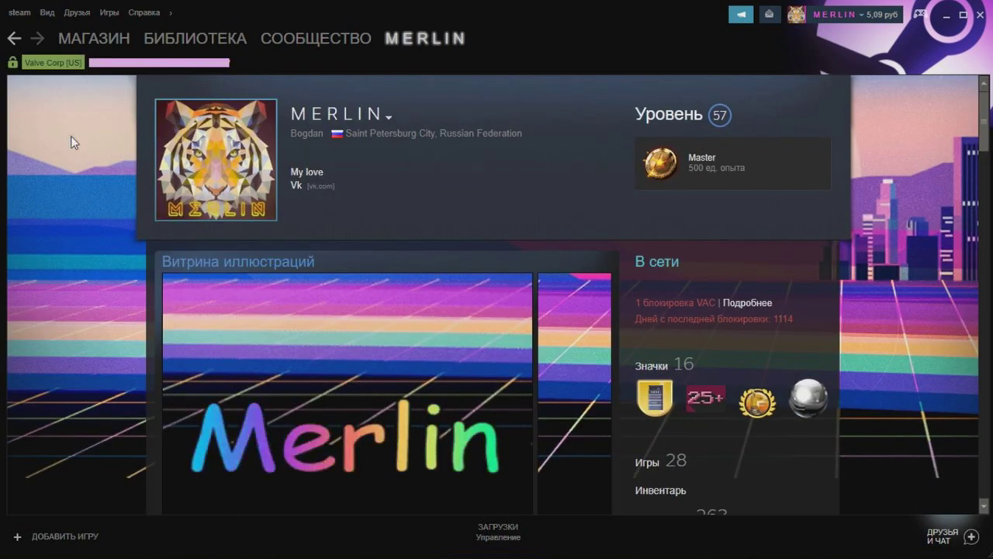
right_click(72, 137)
click(104, 211)
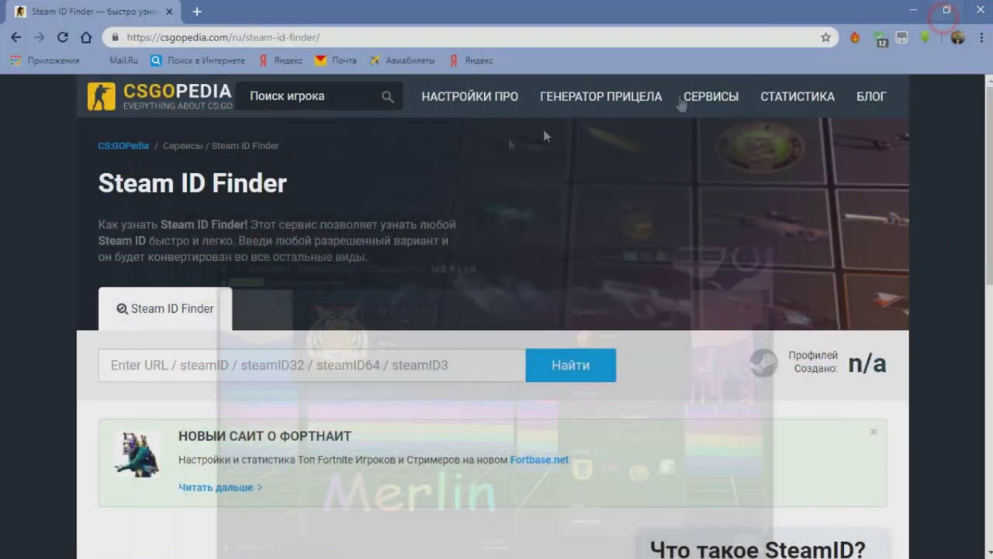
Look up the profile URL in the Steam ID Finder and select the SteamID64
click(284, 373)
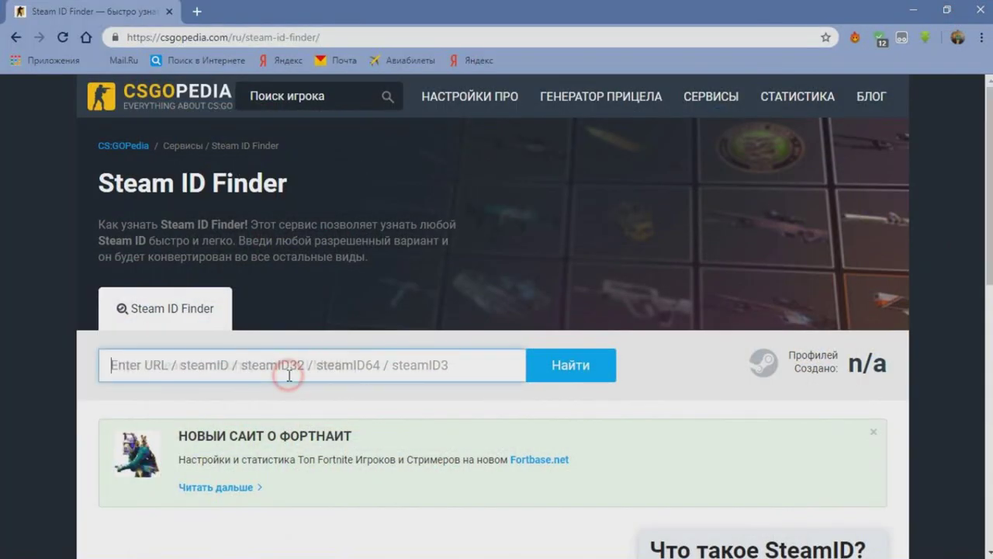
key(ctrl+v)
click(581, 366)
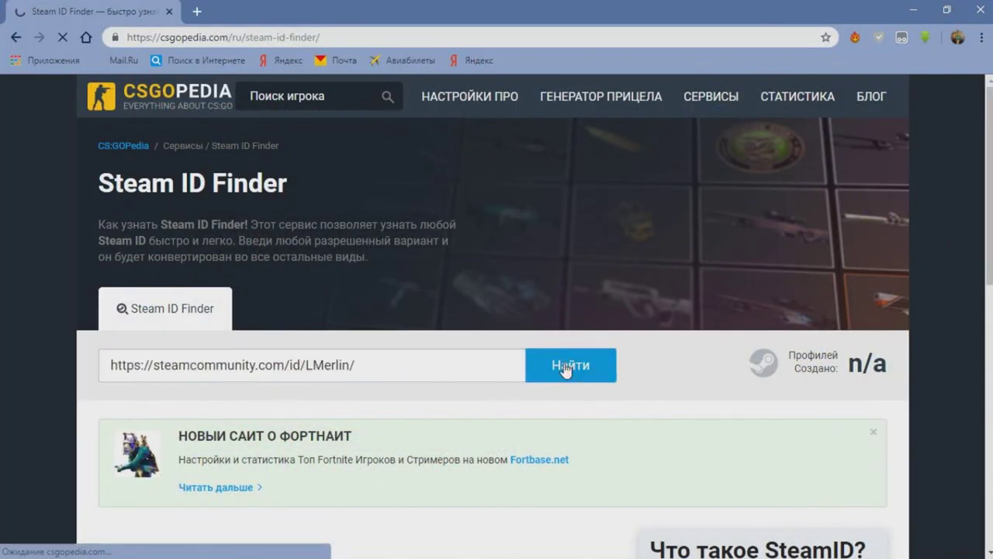
scroll(531, 369, down, 1)
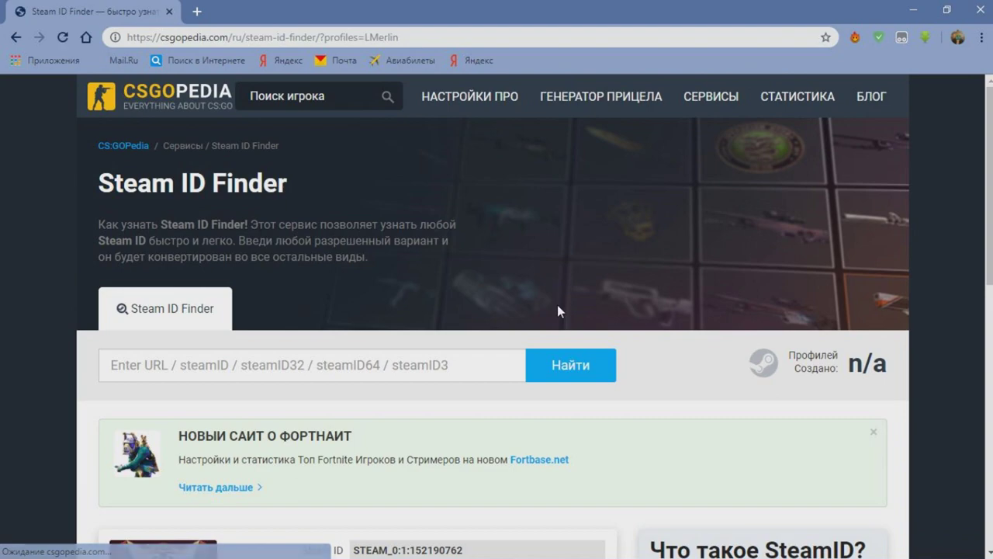
scroll(558, 305, down, 2)
scroll(458, 258, down, 3)
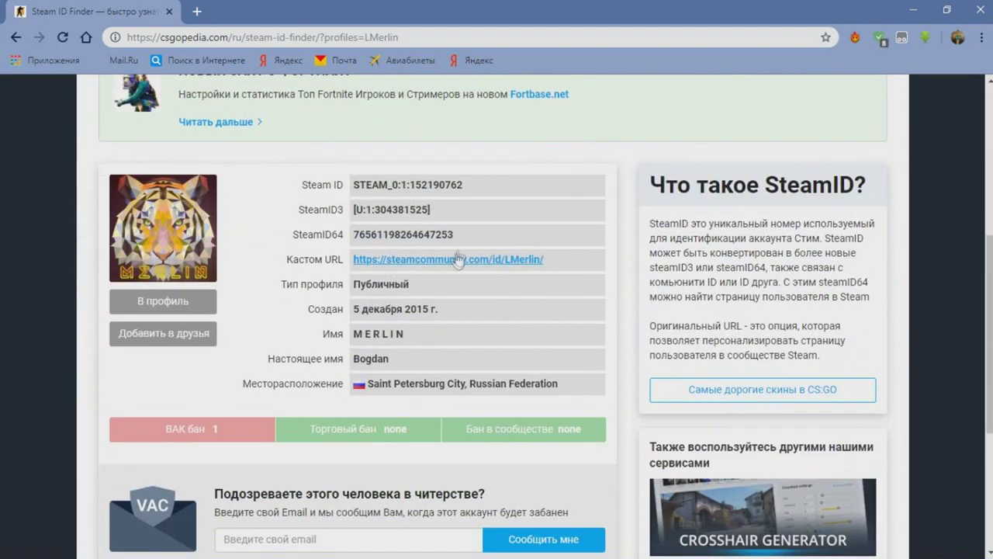
drag(466, 234, 359, 243)
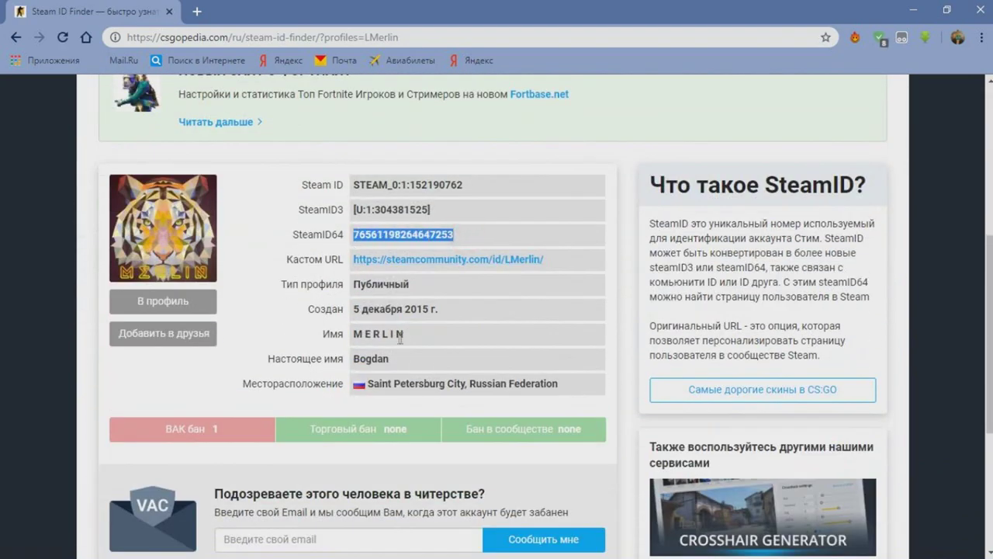
mouse_move(555, 541)
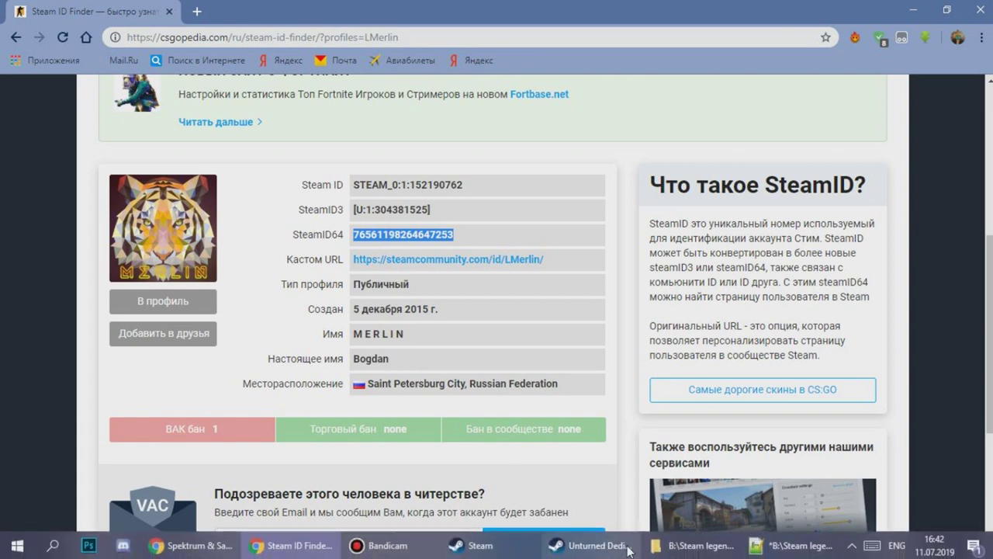
click(796, 545)
Paste the SteamID64 after 'owner', add a 'cycle 3500' line, then save and close
key(ctrl+v)
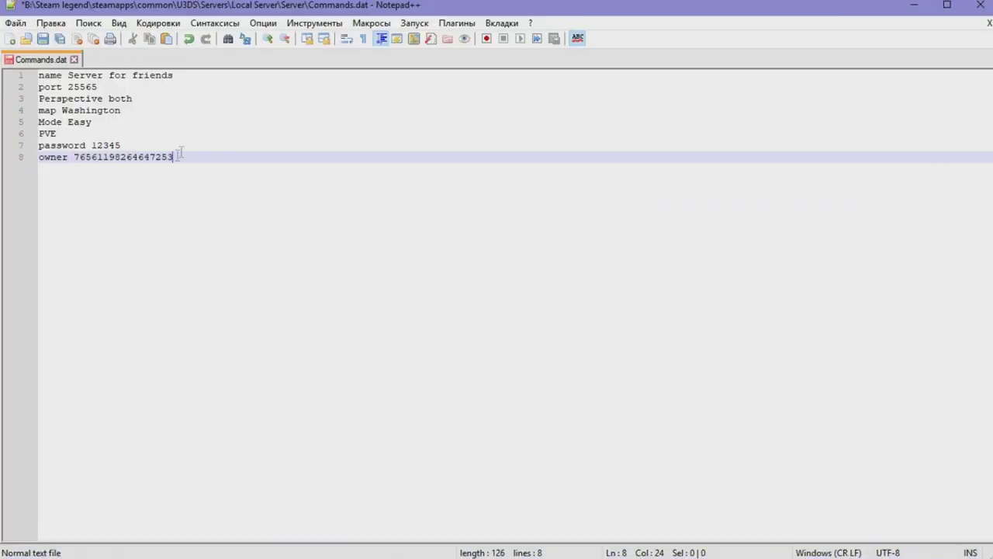
drag(177, 157, 75, 159)
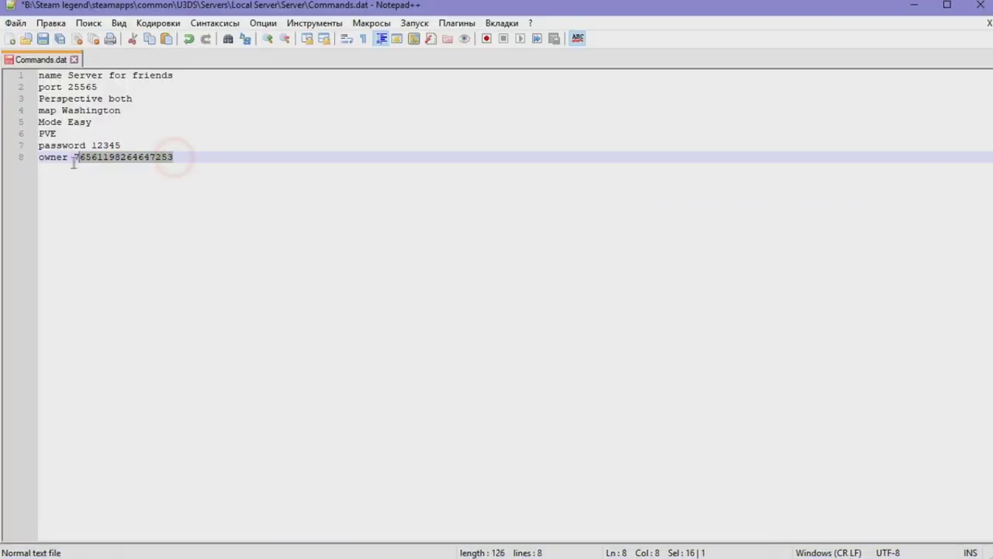
click(172, 153)
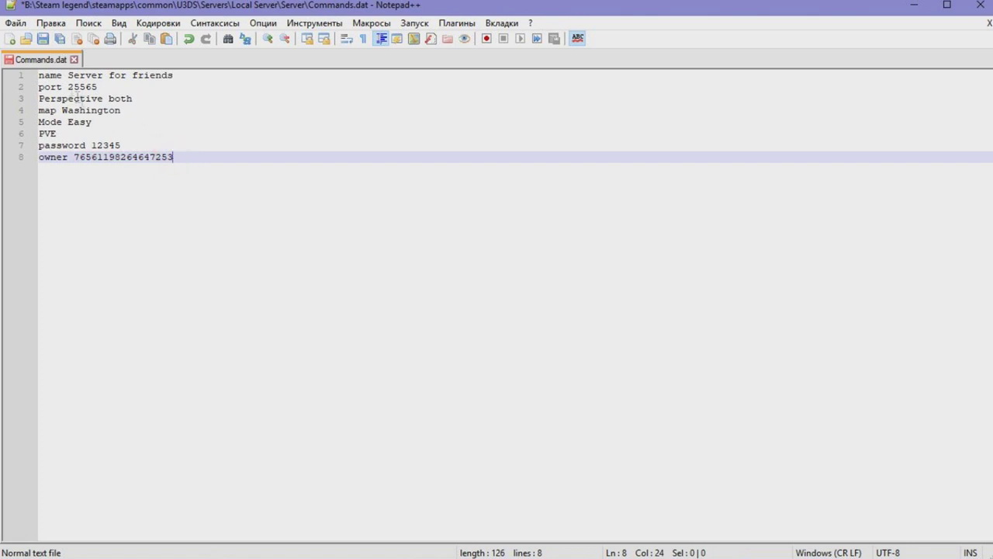
key(Return)
text(cycle)
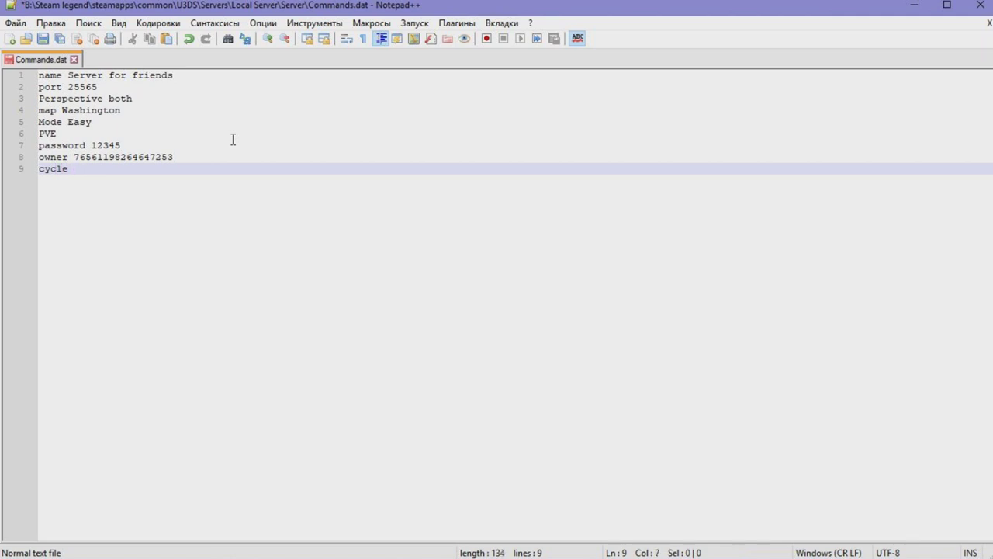
text( 3500)
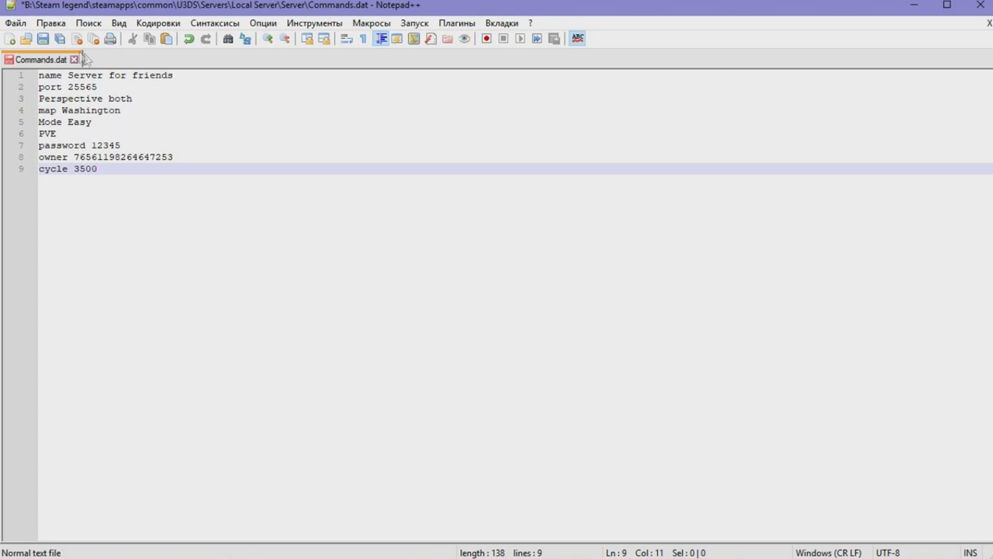
click(44, 39)
click(980, 4)
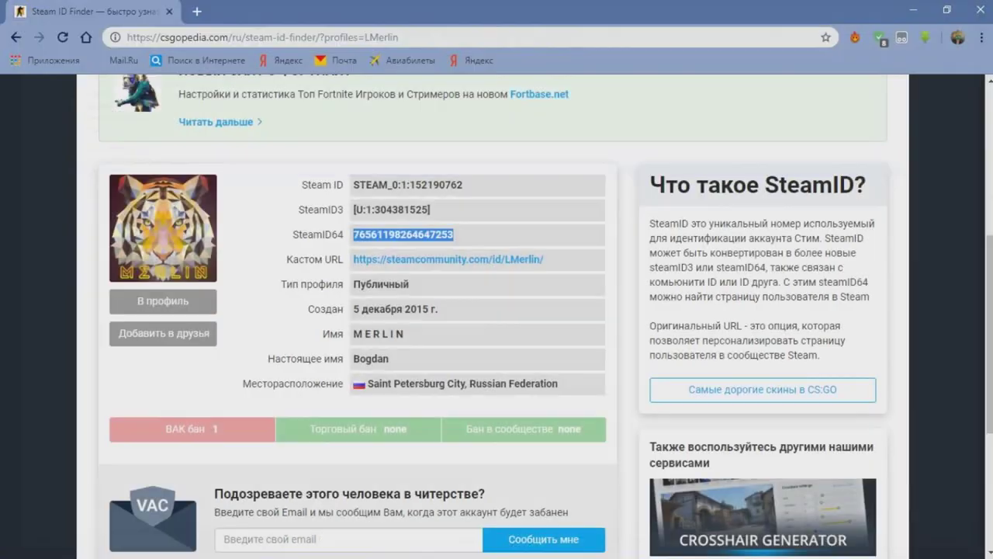
Return to the U3DS folder and launch the Unturned Dedicated Local Server shortcut
click(788, 545)
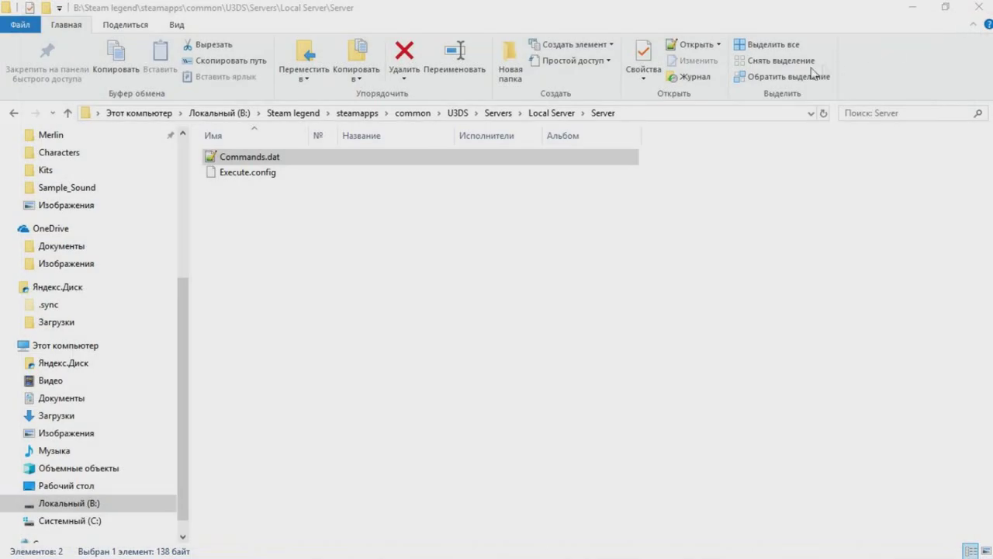
click(457, 113)
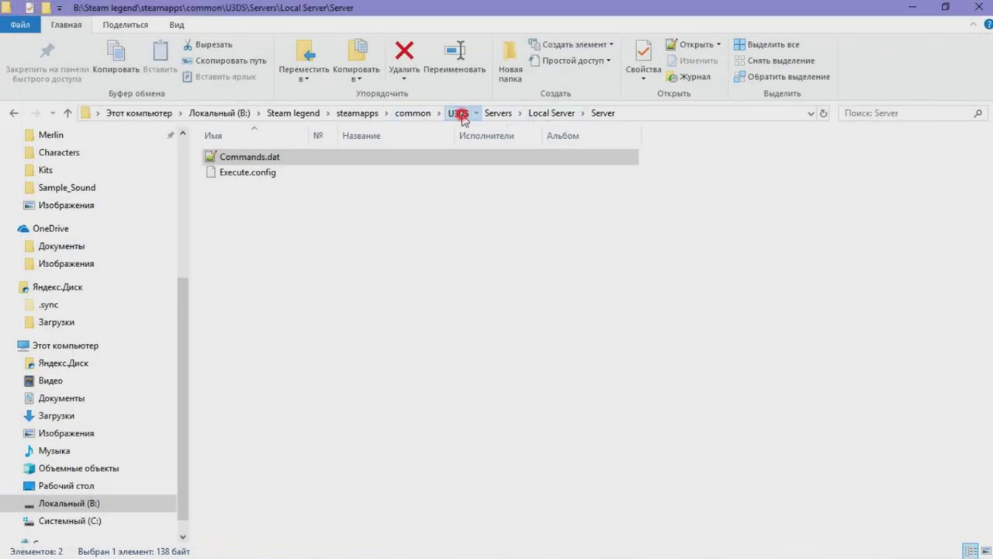
scroll(329, 182, down, 3)
double_click(268, 488)
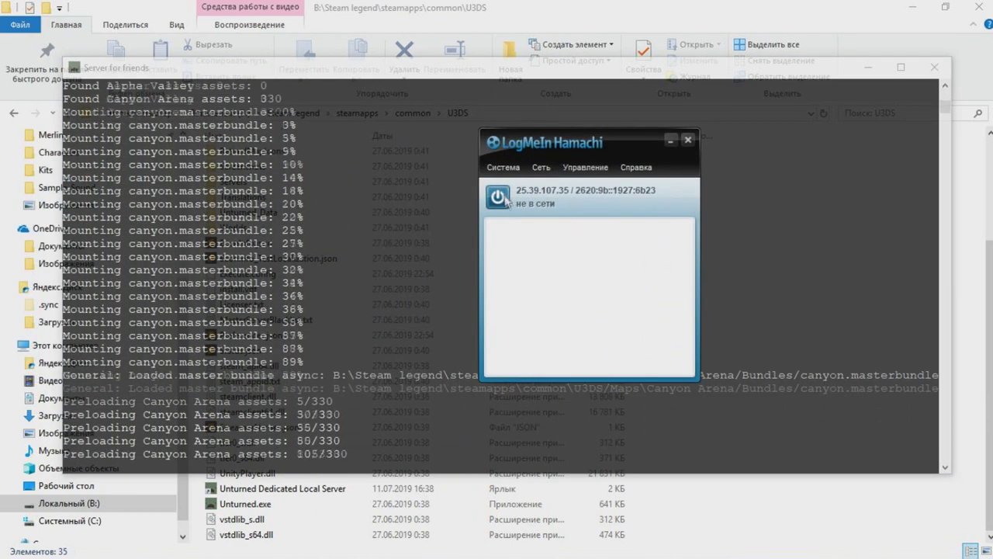
Open Hamachi's advanced settings and edit the local address and 27015 port entries
click(502, 169)
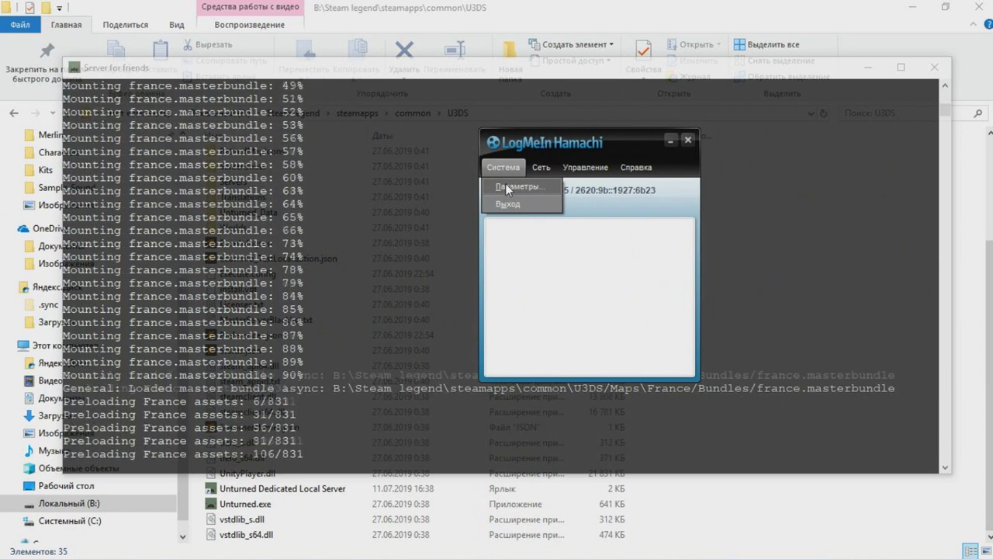
click(505, 183)
click(347, 271)
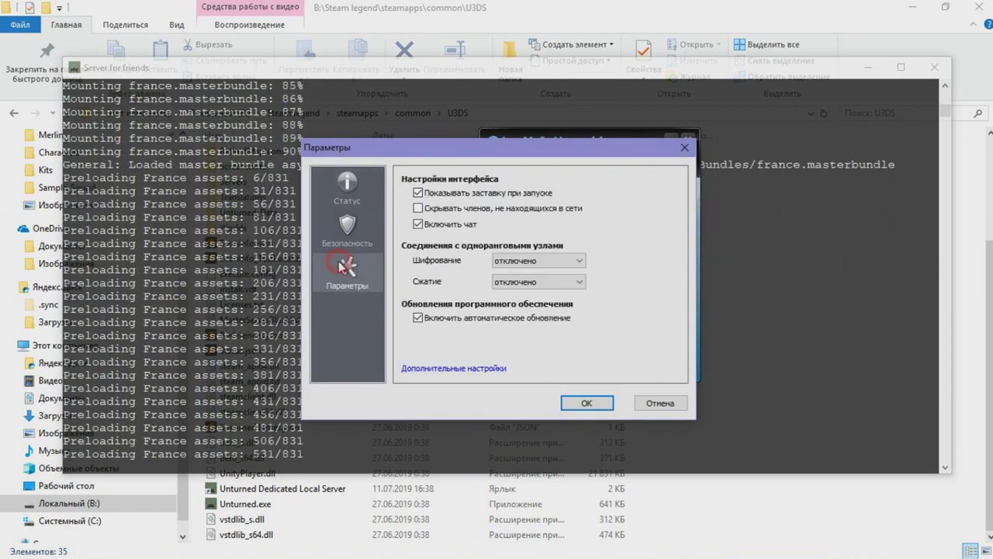
click(436, 370)
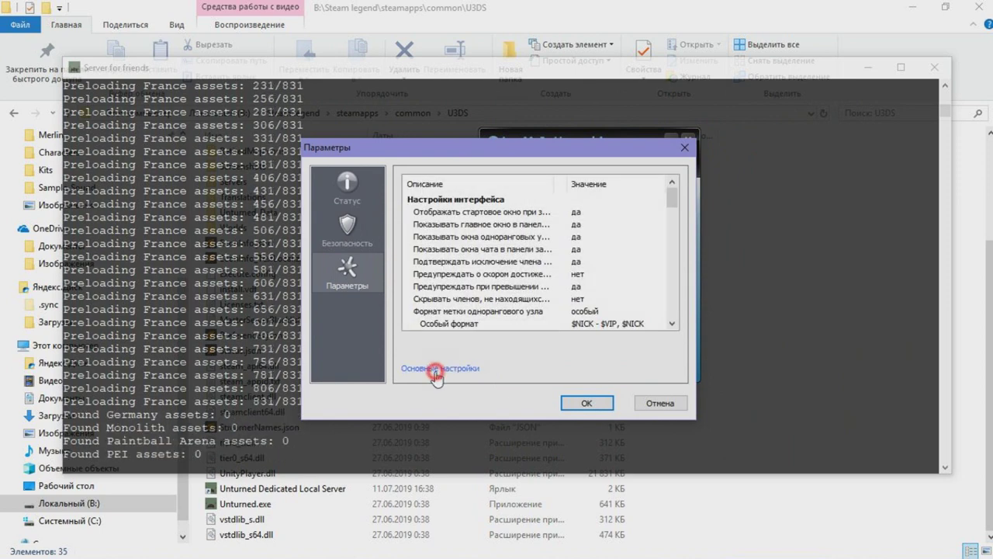
scroll(651, 235, down, 5)
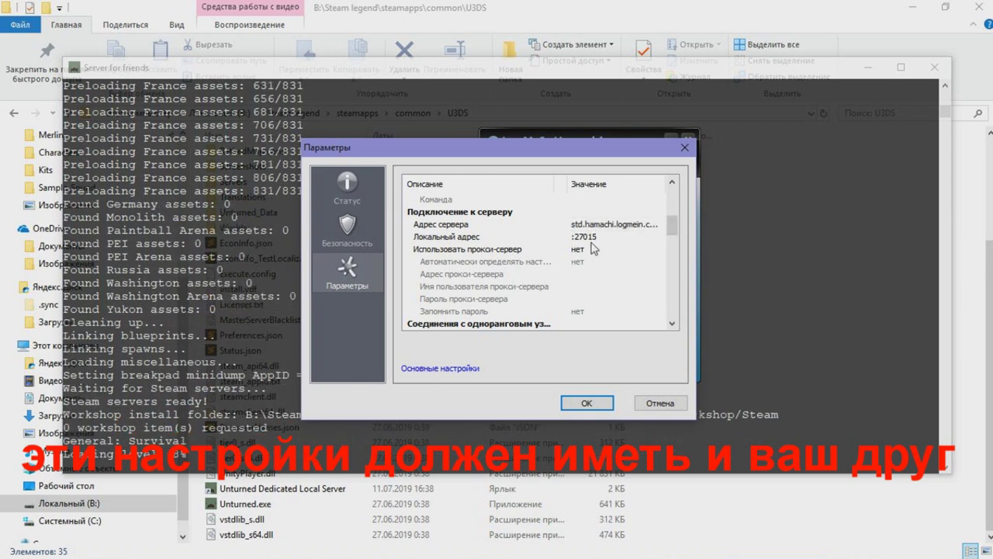
click(586, 236)
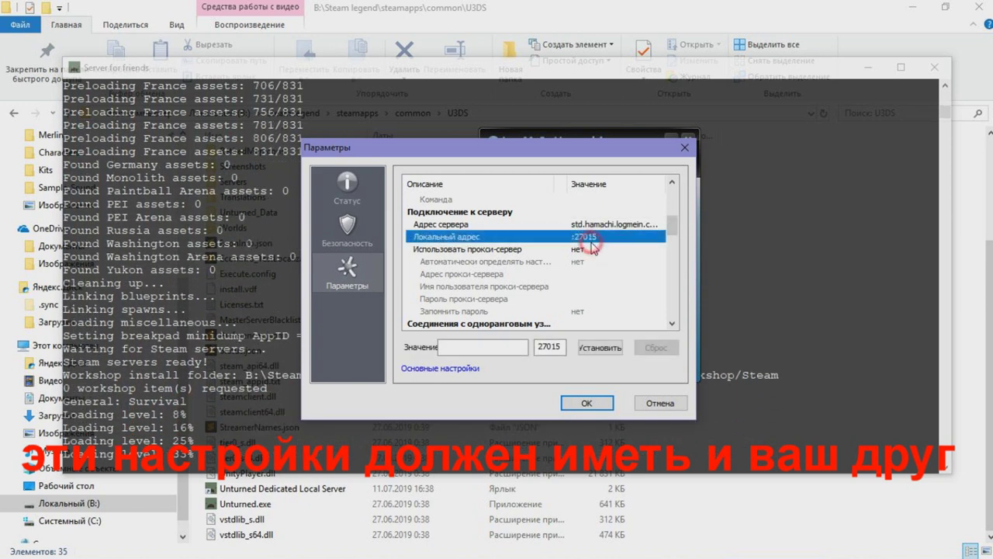
double_click(551, 346)
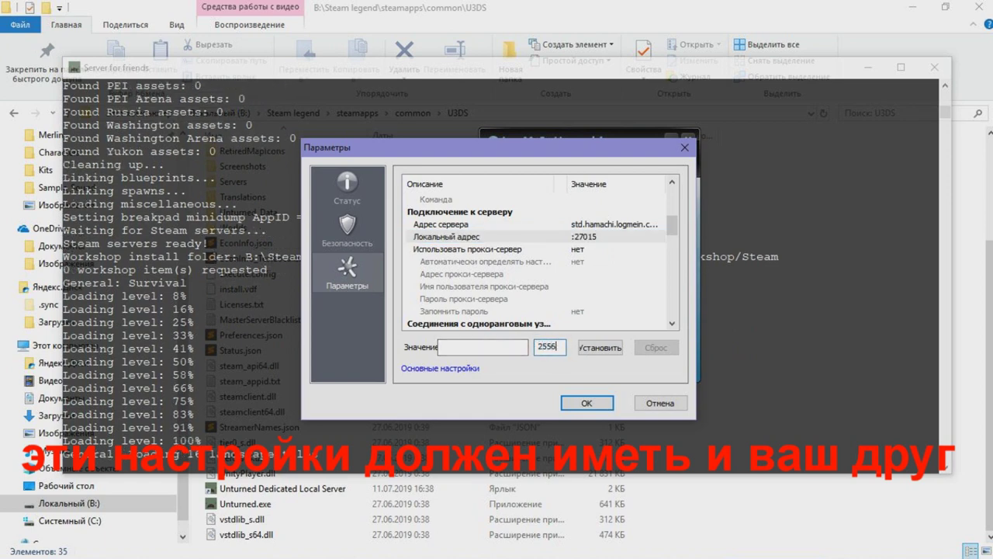
Review proxy, protocol, encryption, compression and filtering settings, enable network presence, and apply
click(603, 250)
scroll(606, 242, down, 1)
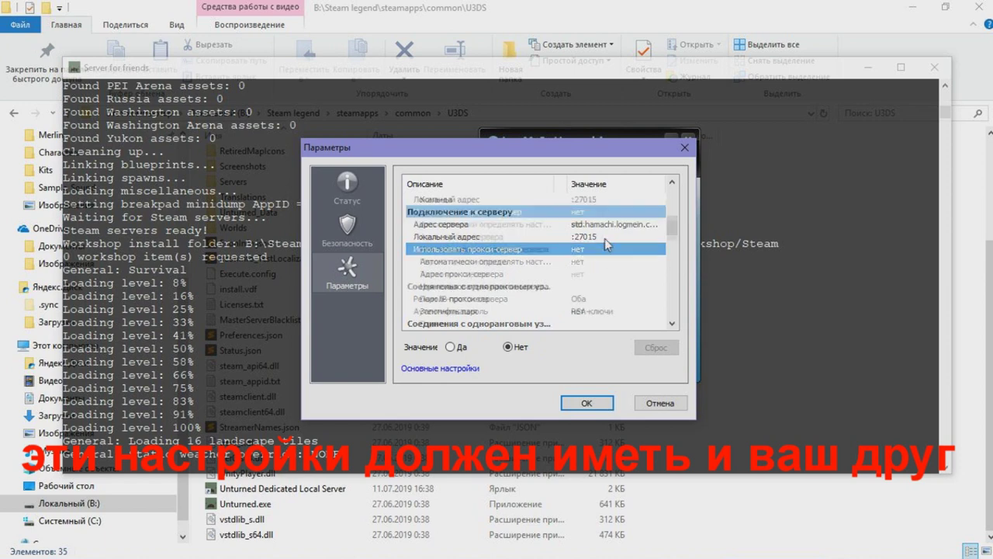
click(595, 298)
scroll(603, 310, down, 1)
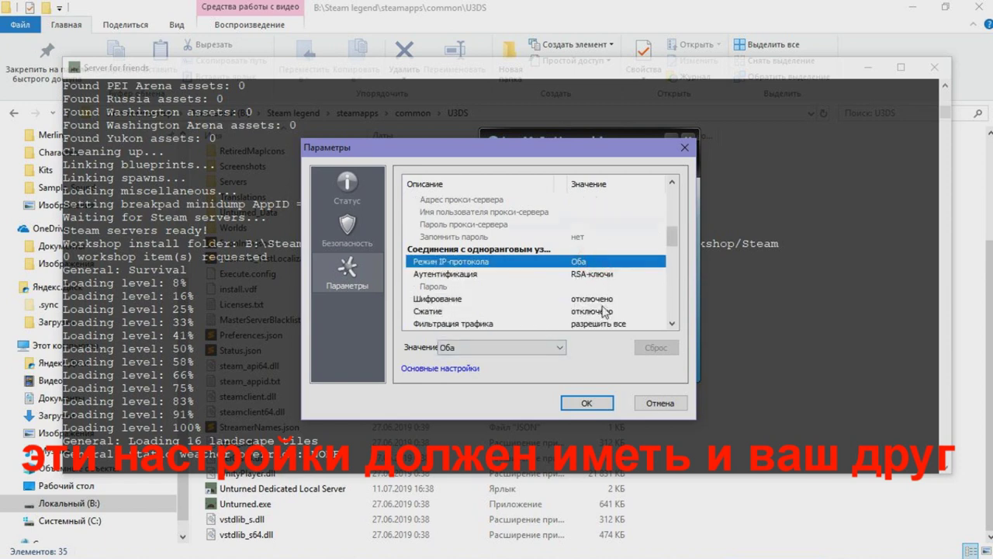
scroll(605, 311, down, 1)
click(608, 263)
click(604, 276)
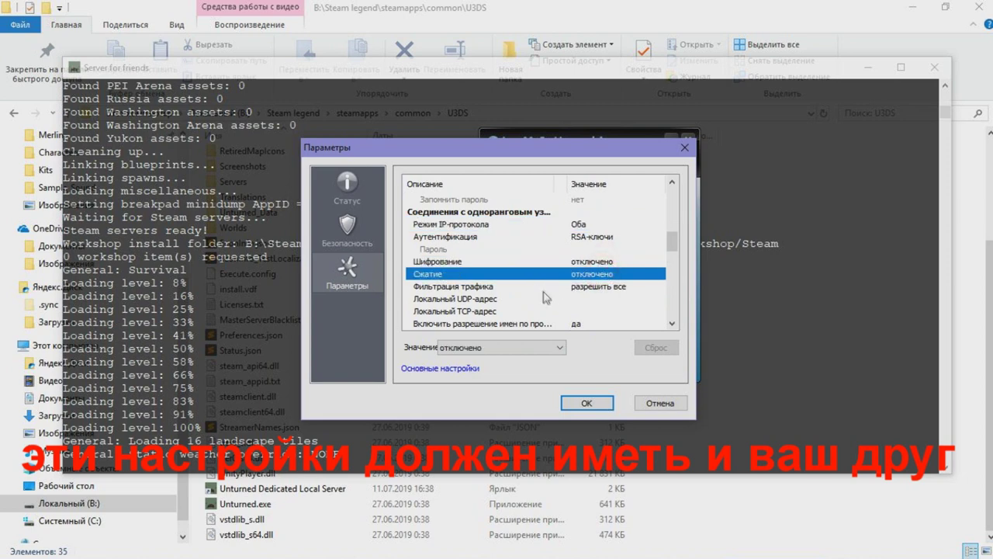
click(610, 285)
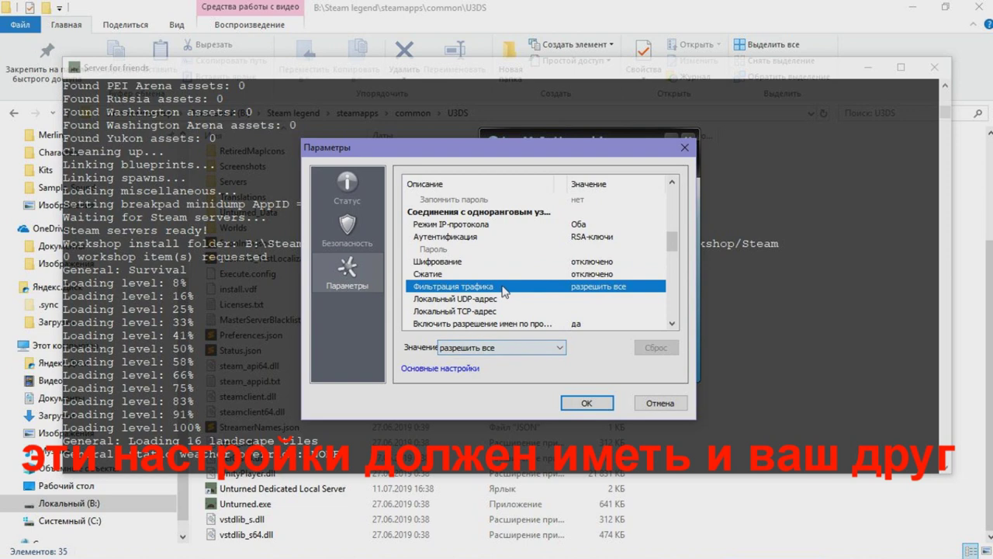
scroll(503, 291, down, 1)
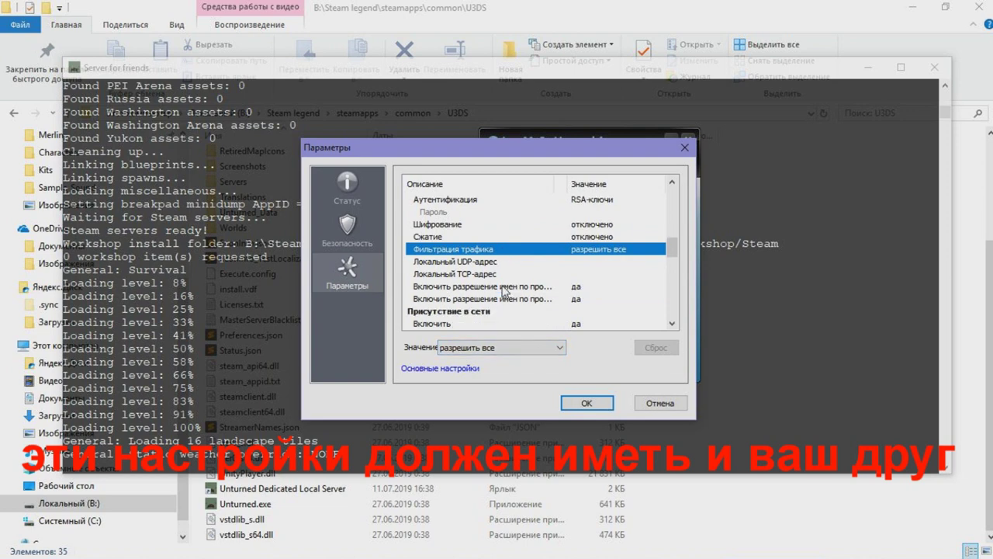
click(575, 287)
drag(556, 182, 605, 182)
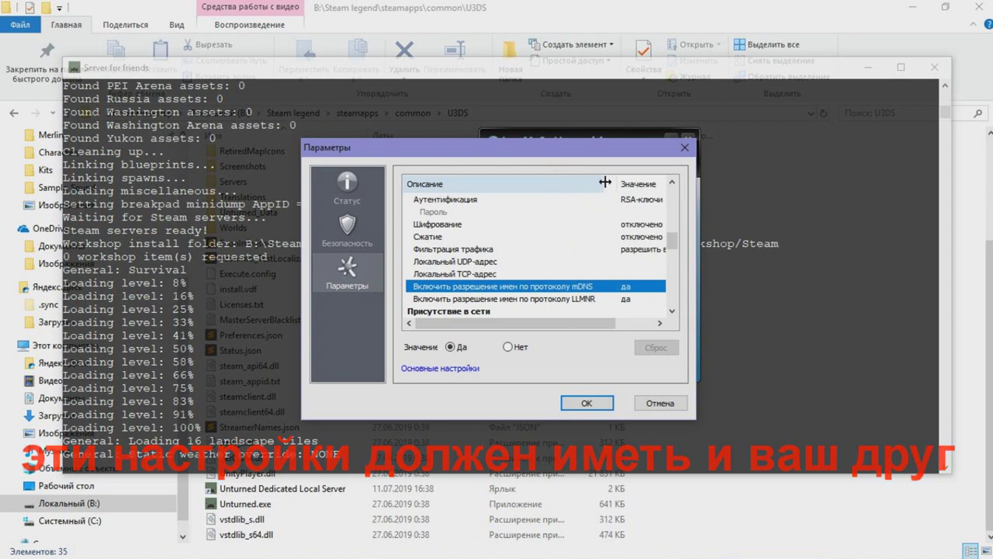
drag(605, 182, 558, 183)
scroll(546, 257, down, 1)
click(564, 286)
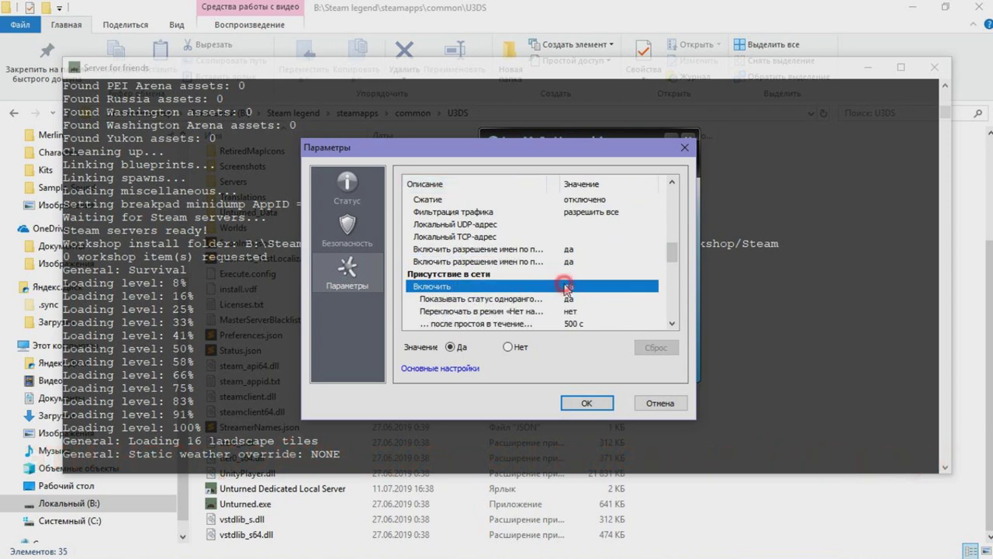
click(587, 403)
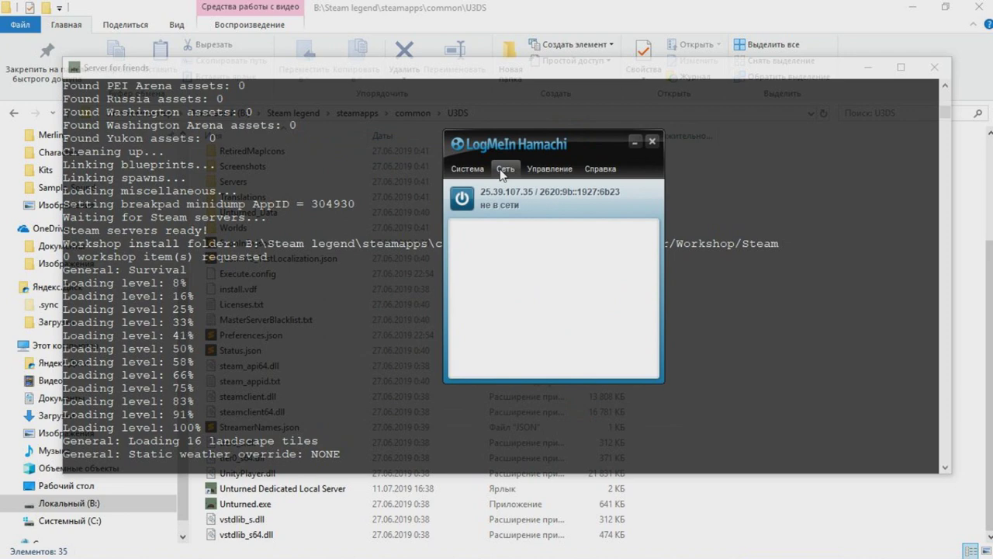
Bring Hamachi online and open its network menu showing GTUSA1 and GTUSA2
click(462, 198)
drag(509, 148, 489, 152)
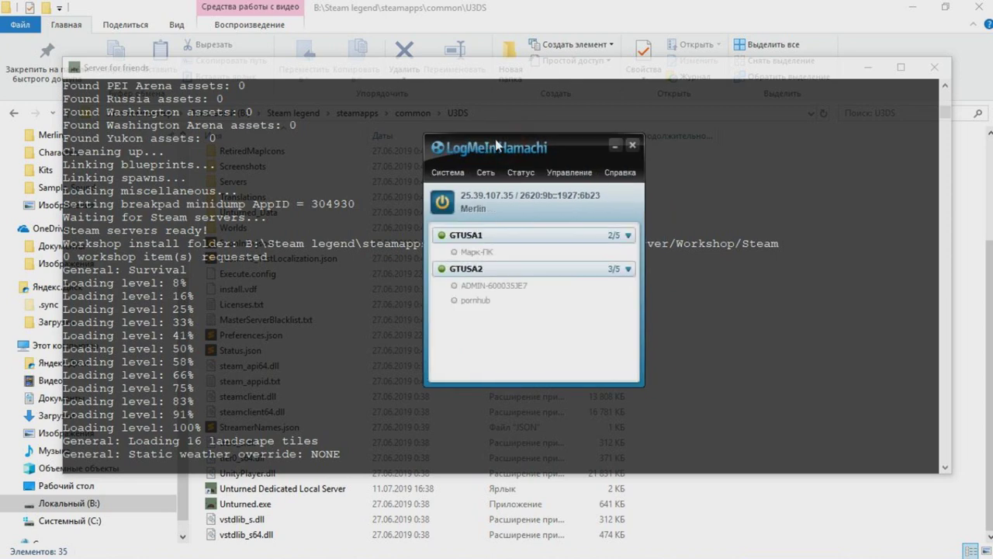
click(485, 172)
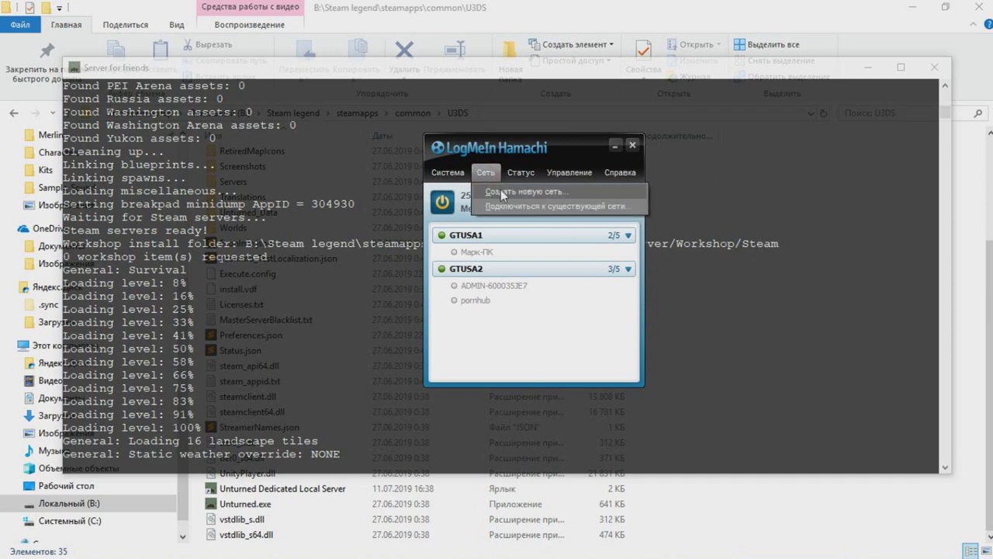
Enter 'Unturned Local Server For Friends' as the new Hamachi network ID and copy it
click(501, 190)
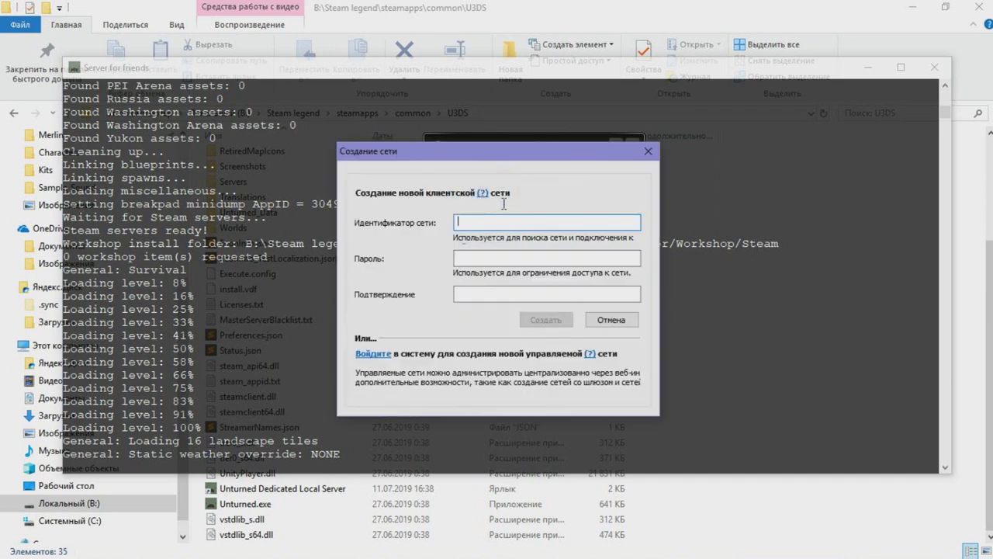
text(Unturned Local Server)
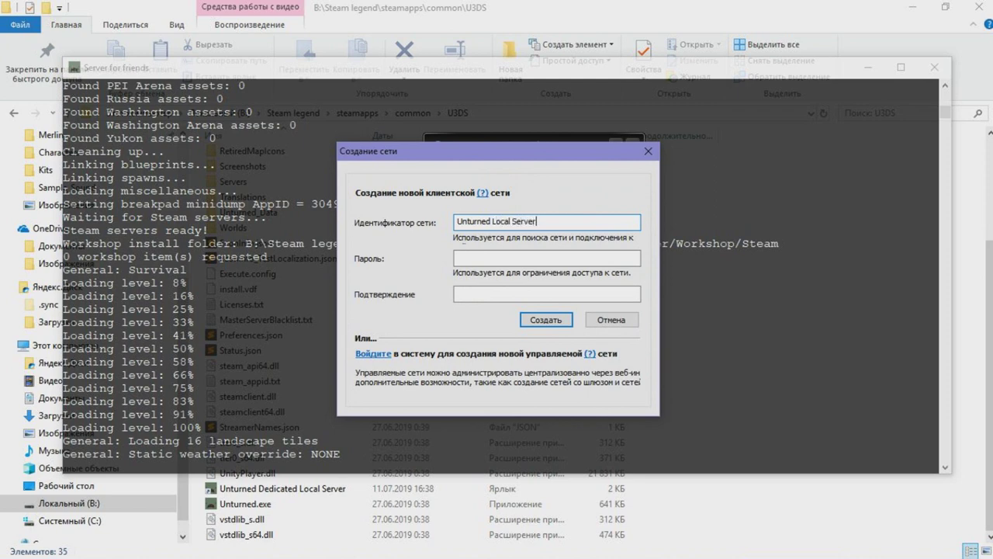
text(For Friends)
key(ctrl+a)
key(ctrl+c)
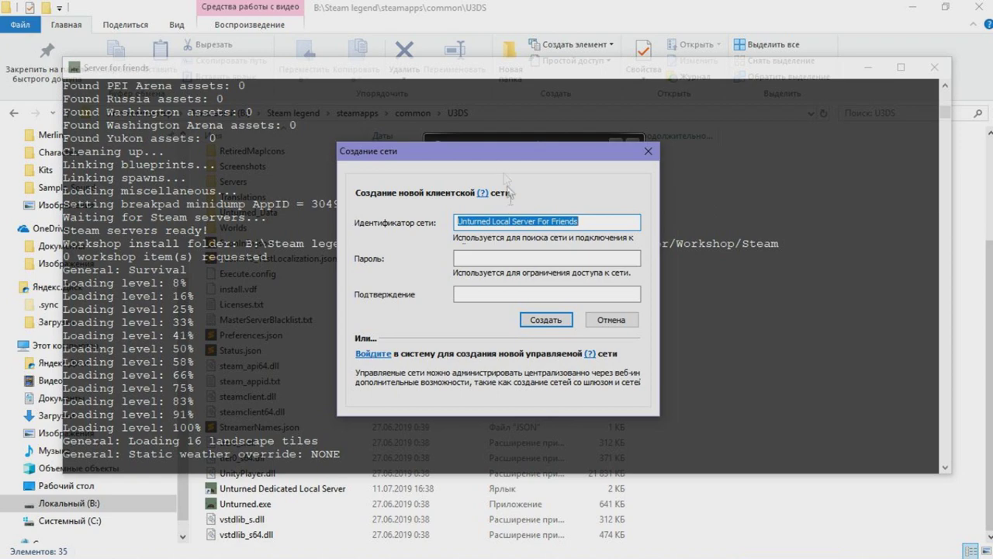
key(super)
Launch Notepad and paste the network name on its first line
text(блок)
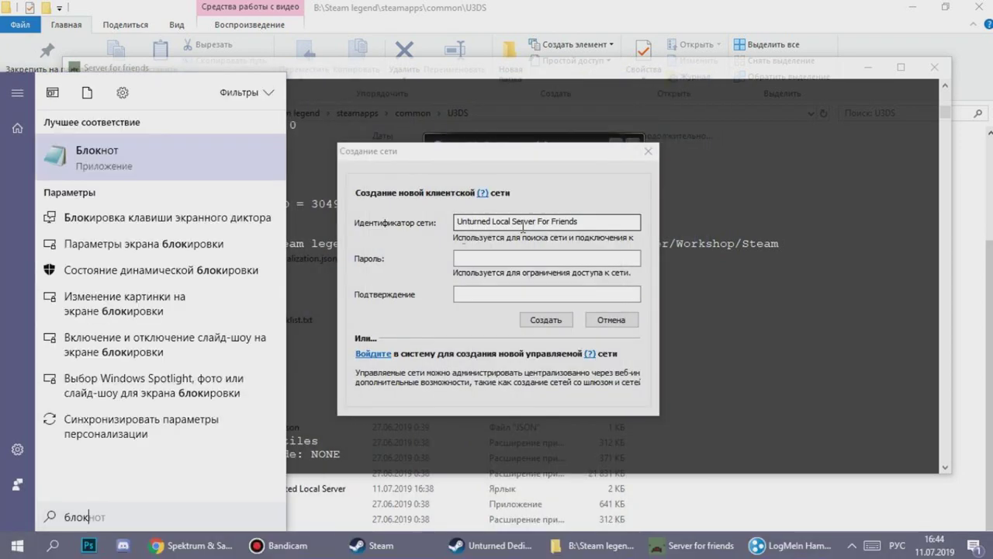
key(Return)
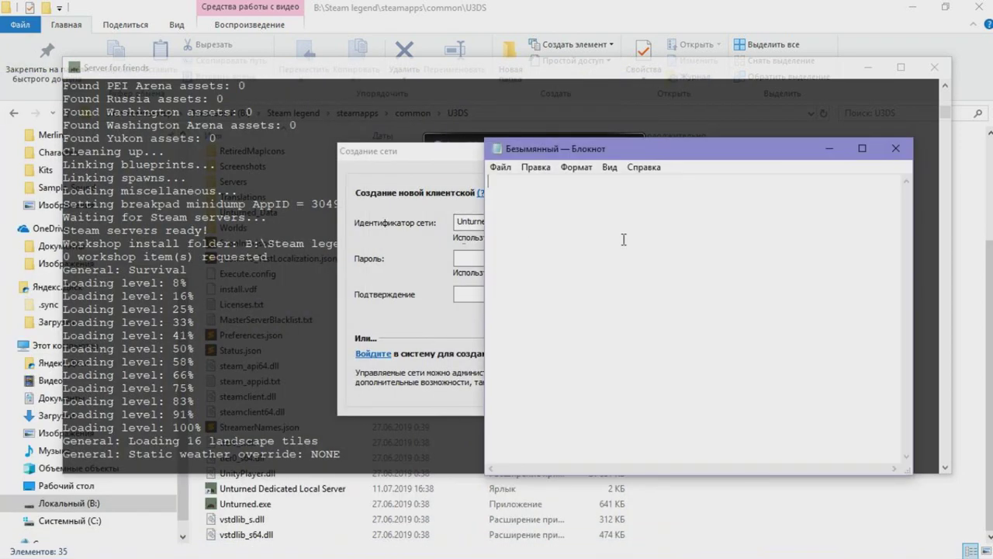
key(ctrl+v)
key(Return)
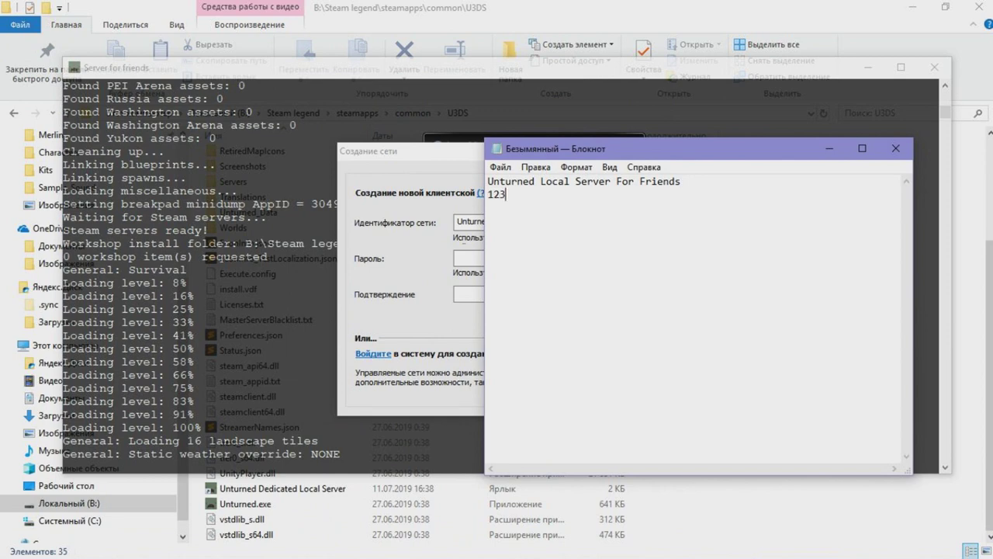
click(470, 258)
text(1234)
click(484, 291)
text(1234)
click(546, 319)
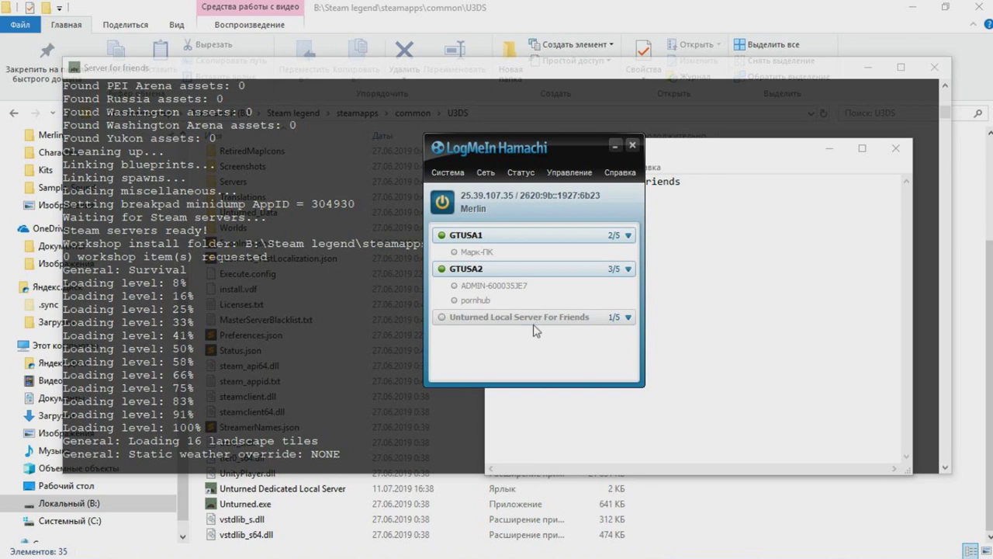
drag(520, 149, 352, 128)
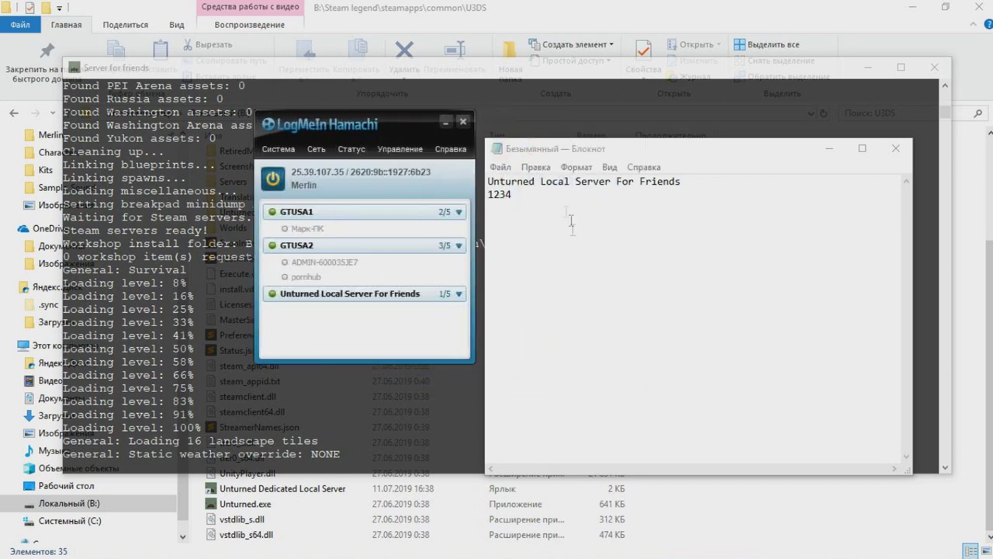
Save the notes as unturnedDataHamachi.txt on the desktop and close Notepad
click(500, 167)
click(530, 248)
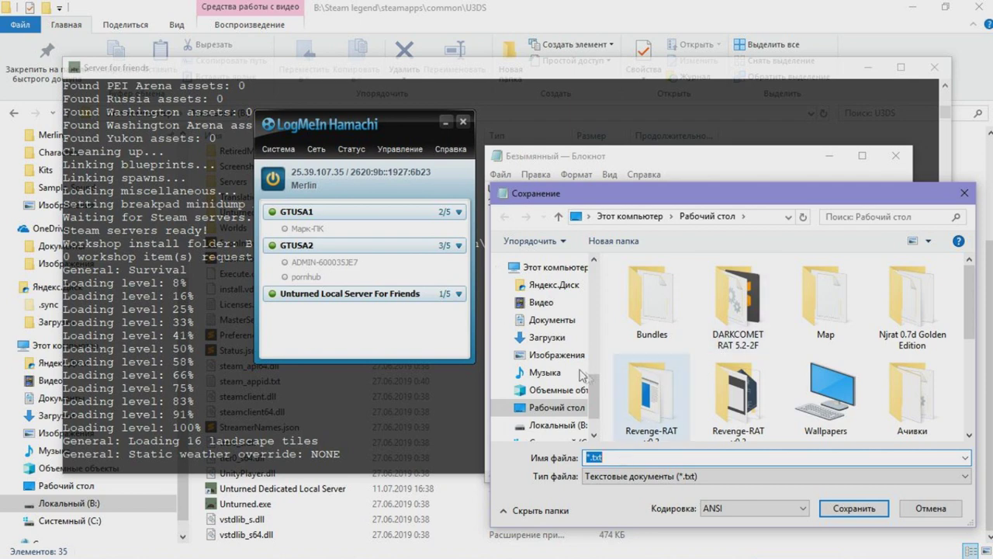
scroll(548, 311, up, 4)
scroll(549, 310, up, 5)
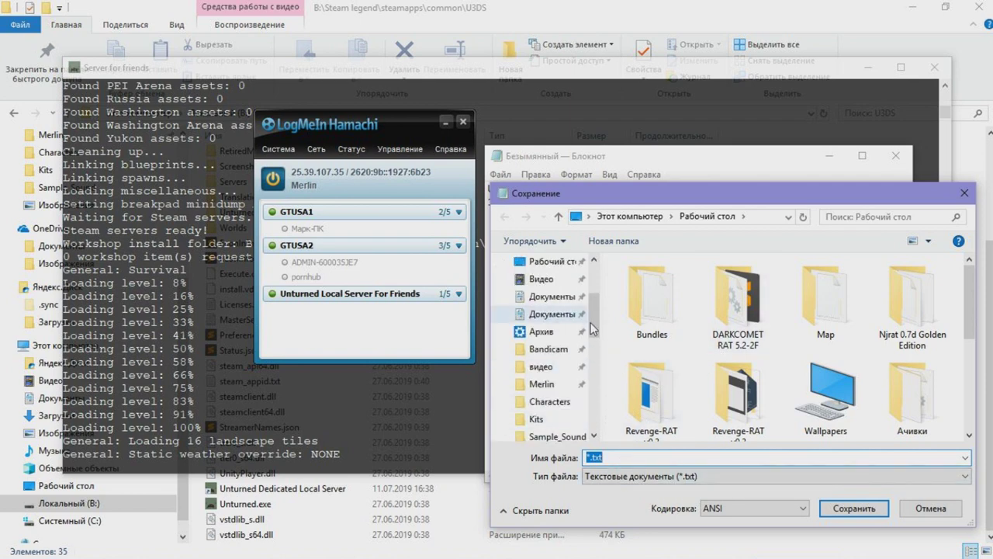
click(604, 459)
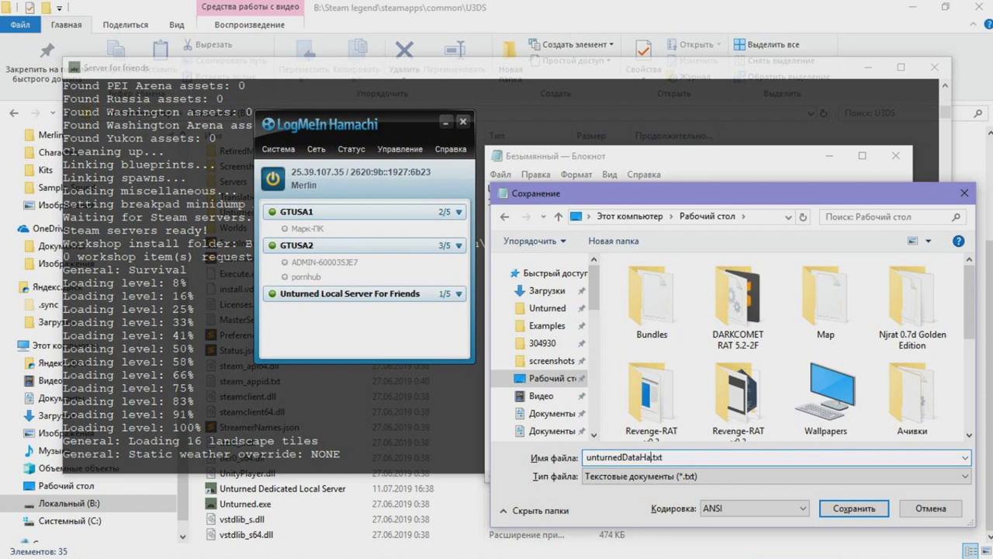
text(hi)
key(Return)
click(895, 155)
drag(312, 291, 353, 286)
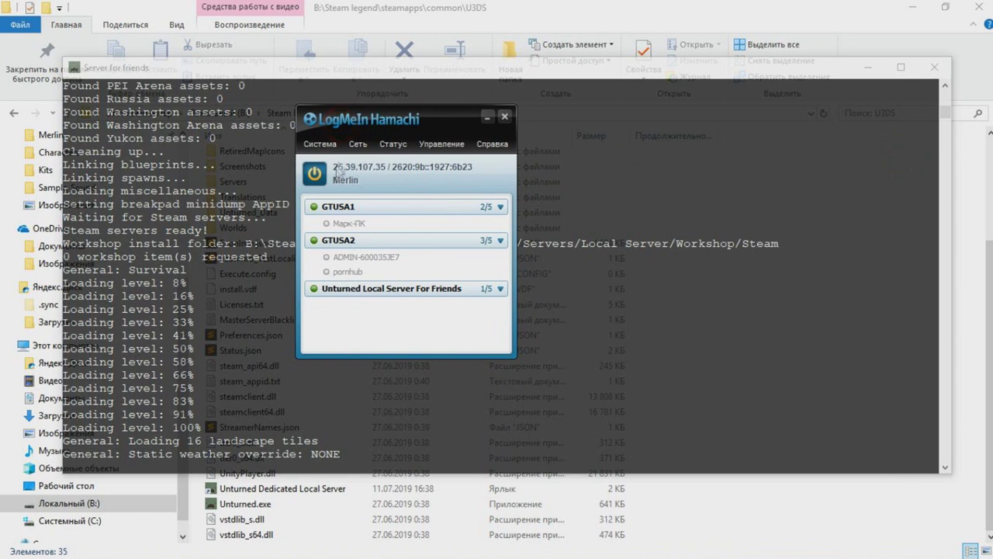
click(353, 144)
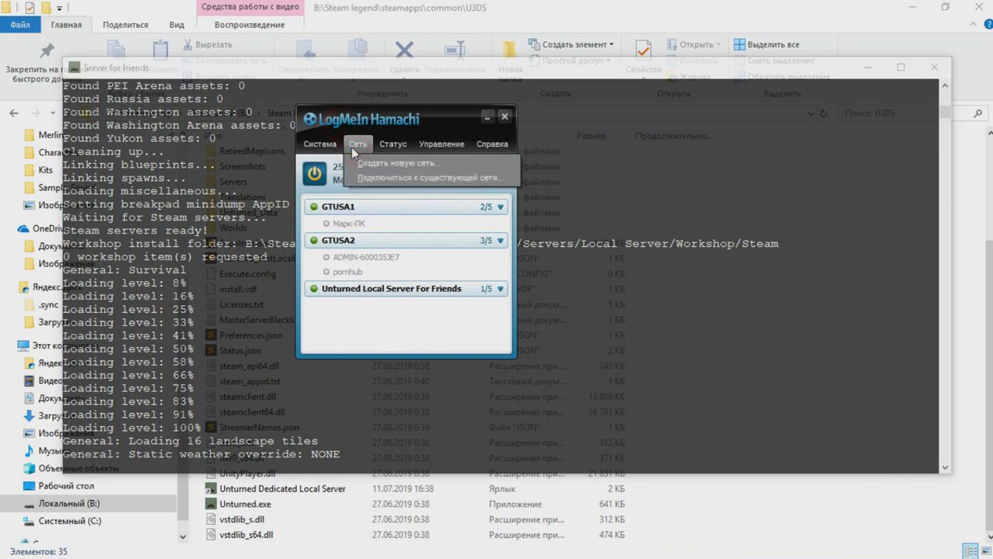
click(378, 182)
key(ctrl+v)
click(541, 287)
text(1234)
click(553, 321)
click(494, 302)
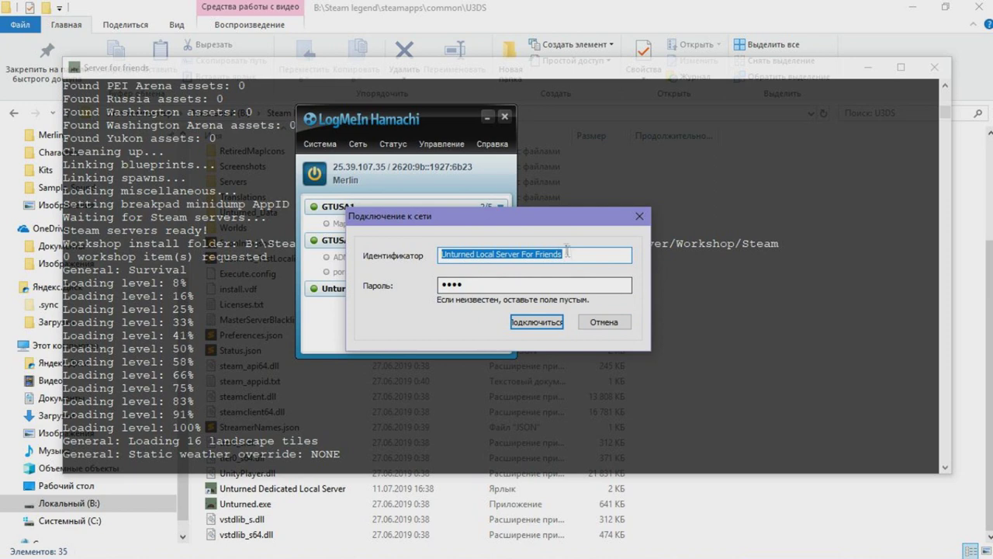
click(604, 321)
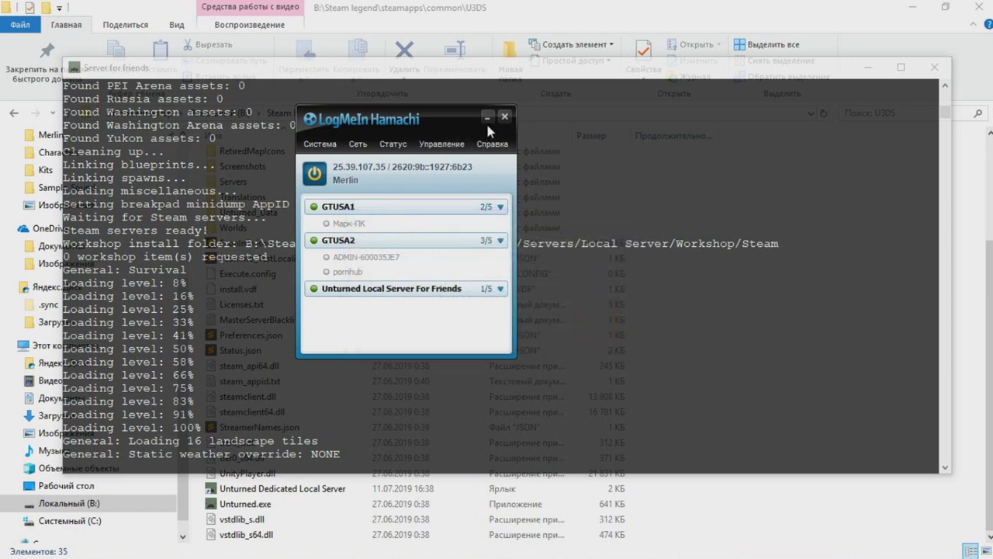
click(509, 116)
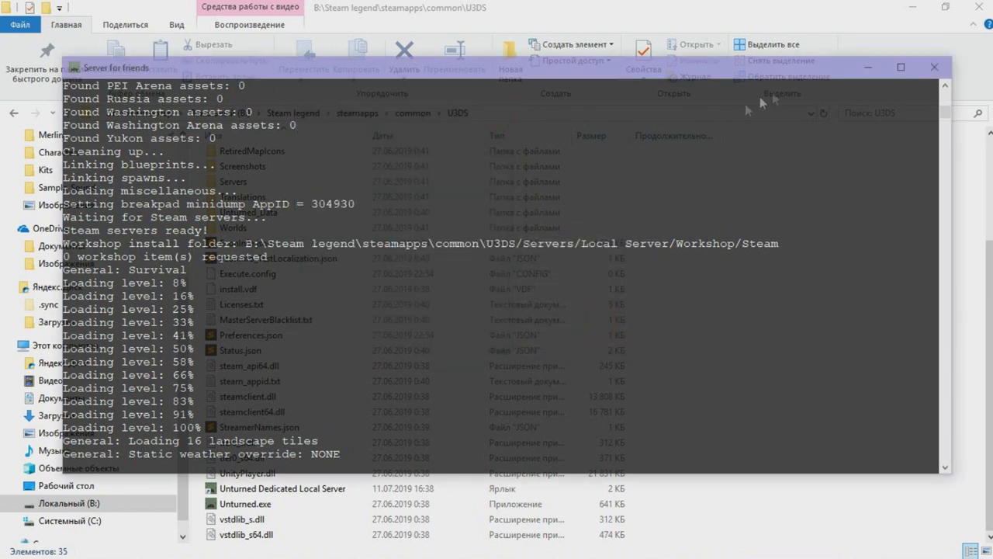
Minimize the server console and File Explorer, and close the Steam properties window
click(866, 70)
click(912, 7)
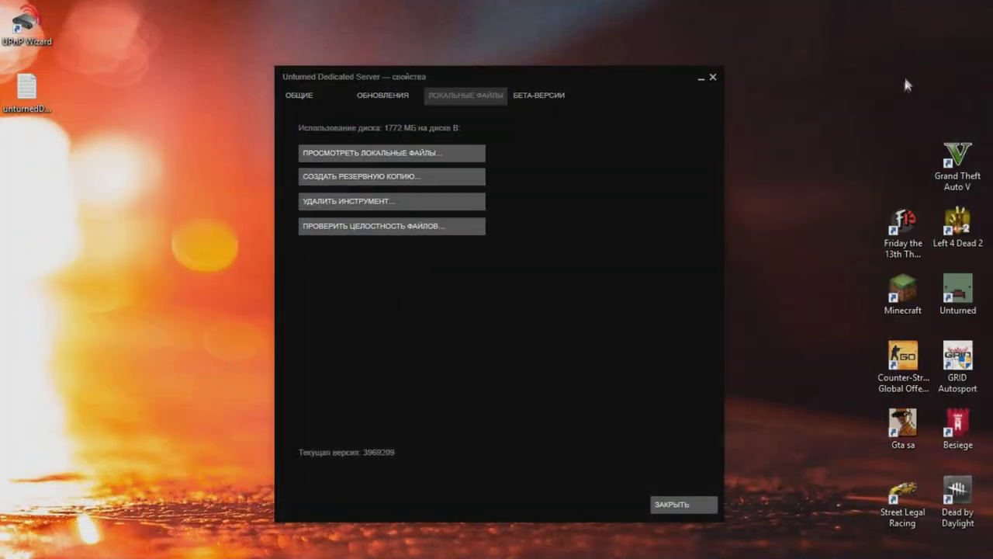
click(713, 77)
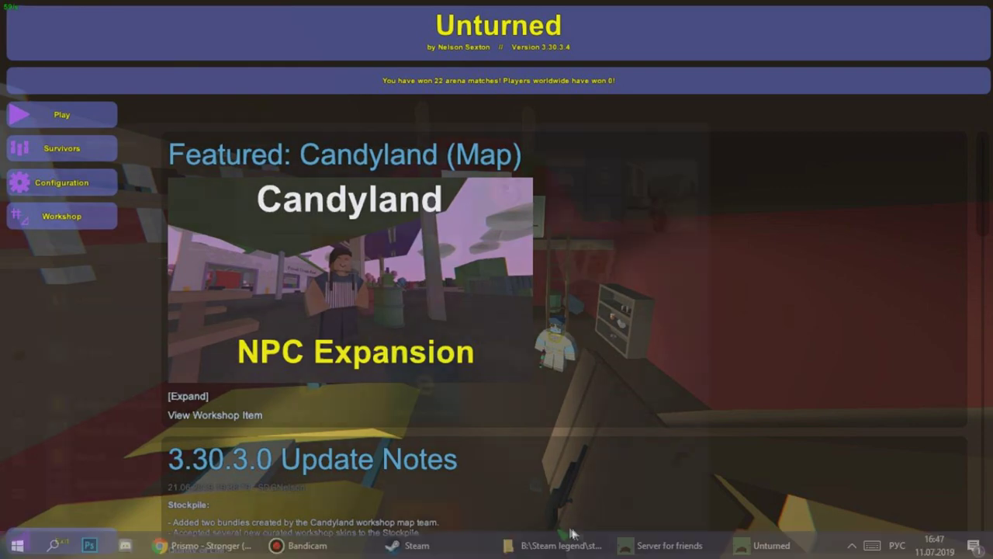
Restore Hamachi from the system tray and copy your own IPv4 address
key(super)
click(851, 545)
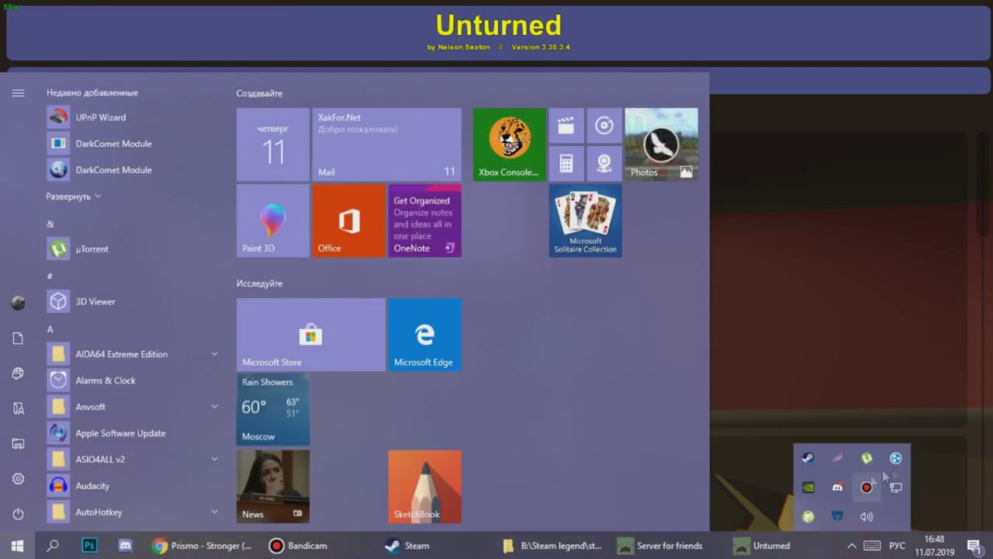
right_click(866, 486)
click(858, 393)
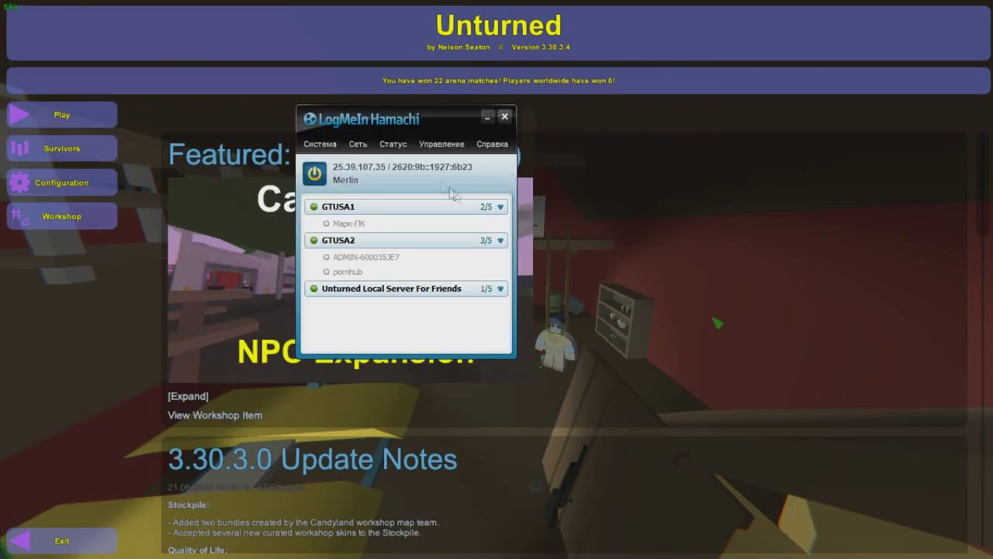
right_click(371, 166)
click(471, 173)
drag(390, 124, 353, 113)
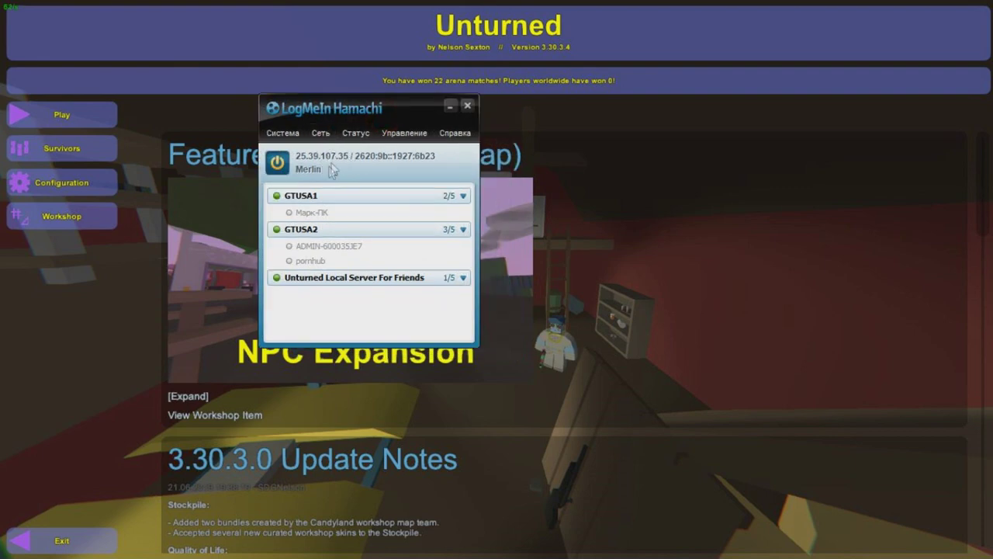
Copy the GTUSA2 server peer's Hamachi address and hide the Hamachi window
right_click(322, 247)
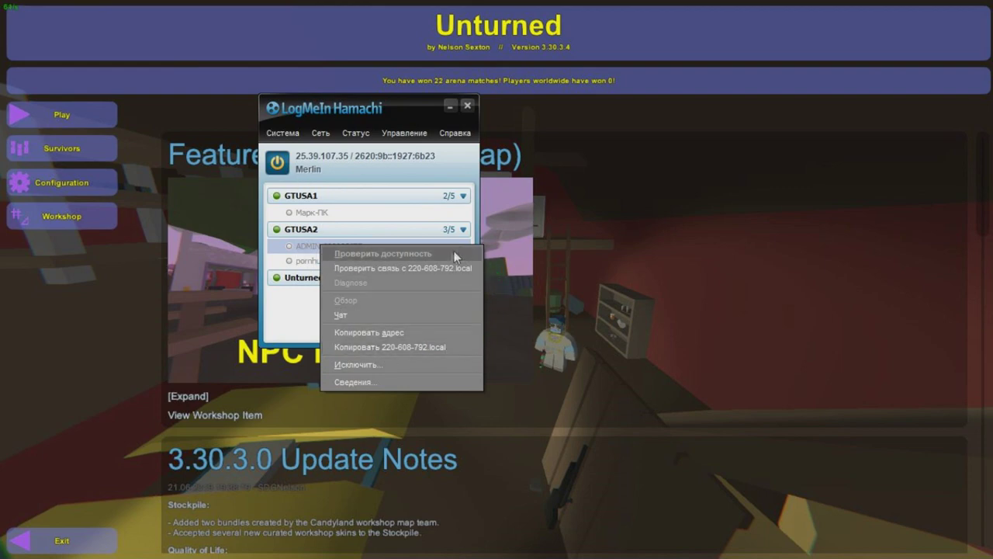
click(416, 334)
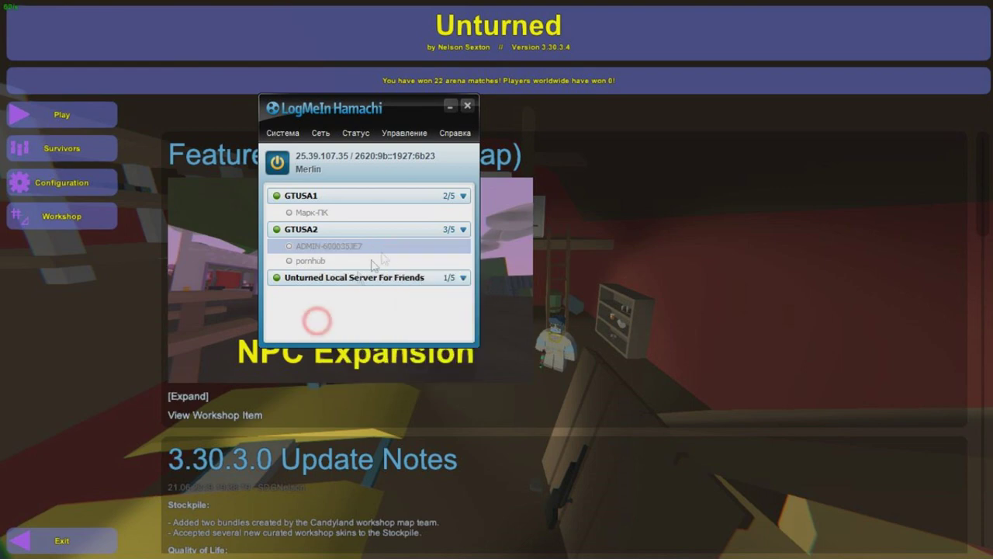
right_click(327, 262)
click(350, 156)
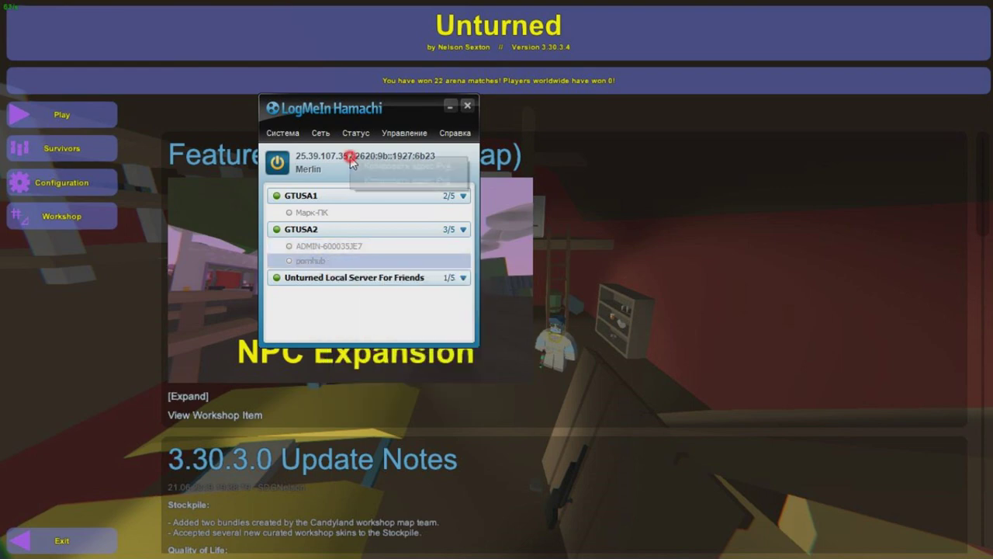
right_click(327, 261)
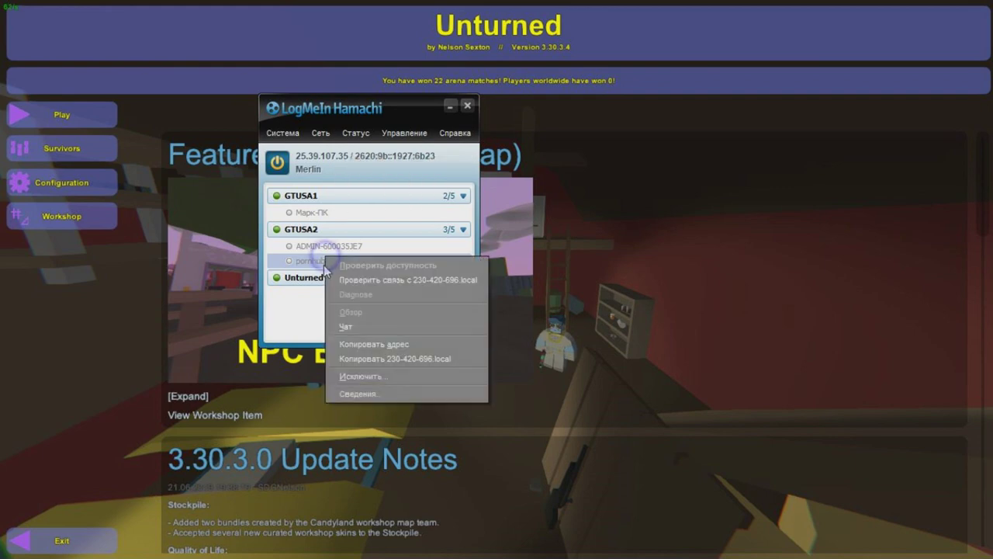
click(418, 335)
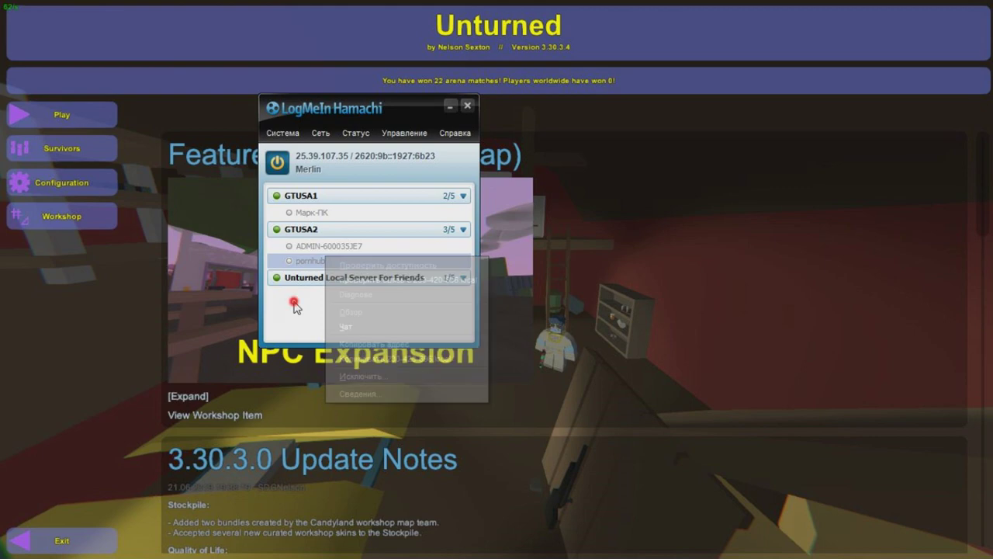
click(449, 108)
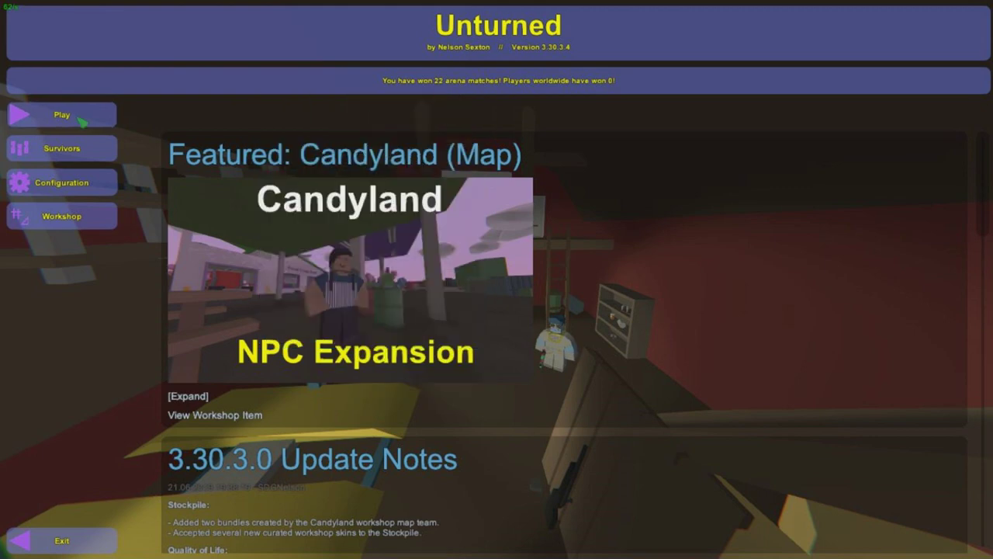
Open Unturned's Play > Connect panel and clear the old IP address
click(81, 121)
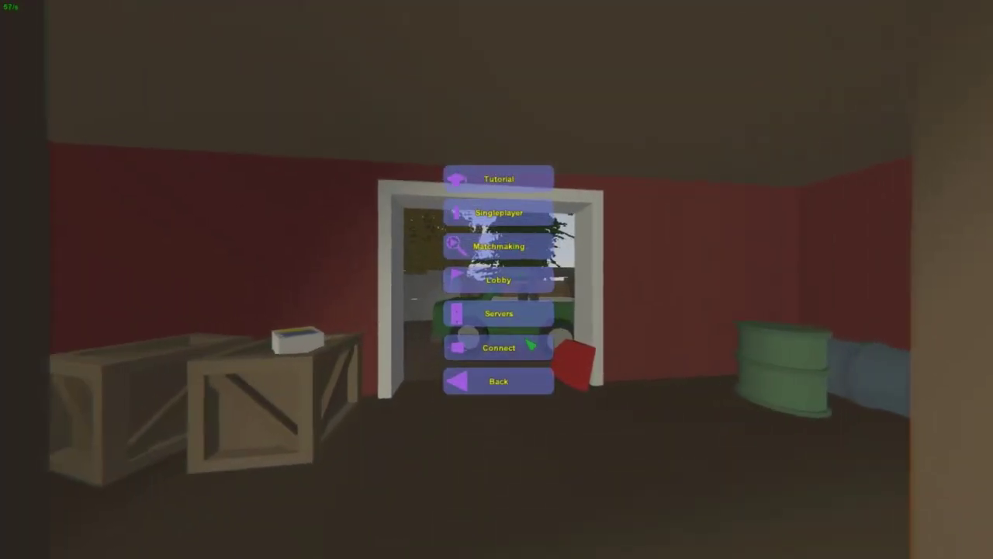
click(516, 177)
key(BackSpace)
key(BackSpace)
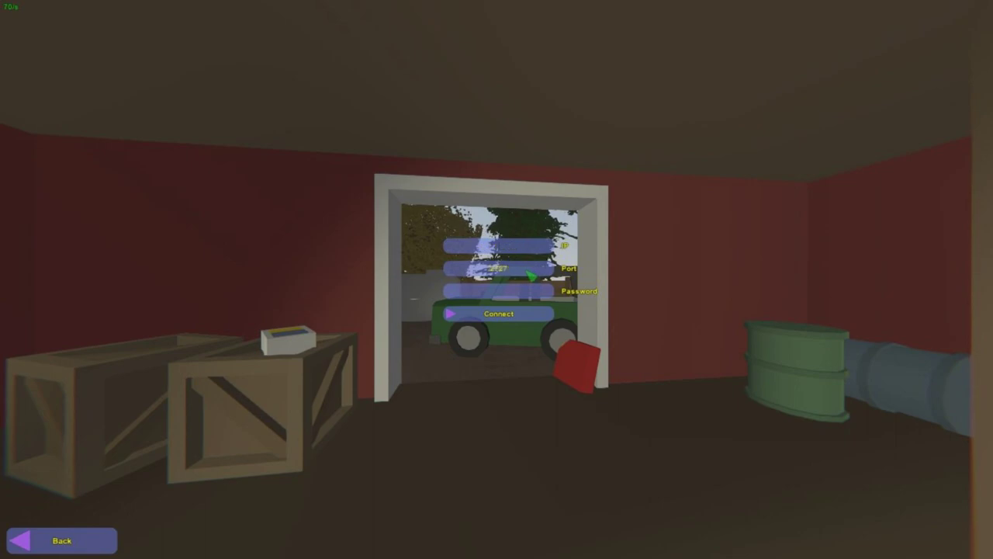
Switch to the U3DS folder window in File Explorer and open Servers
key(super)
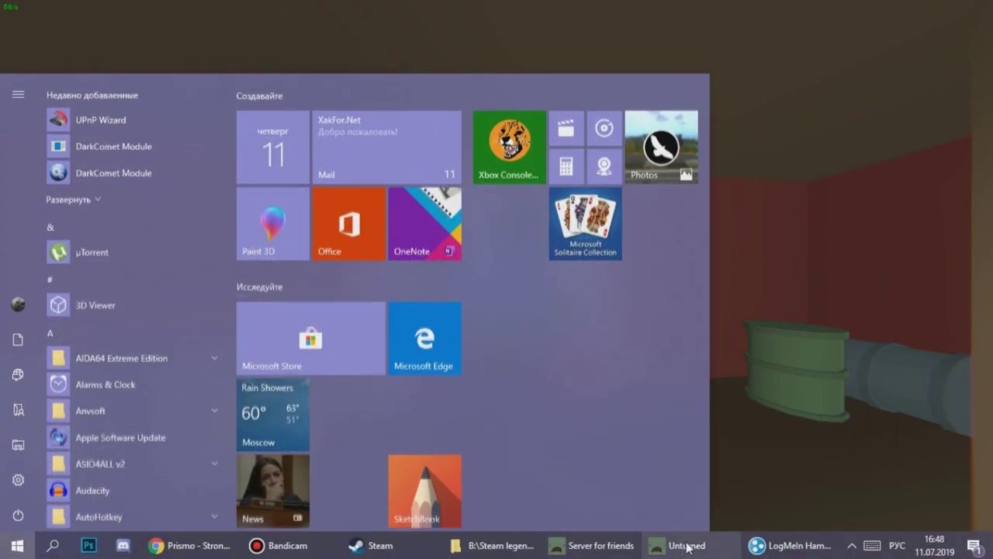
click(500, 546)
double_click(259, 326)
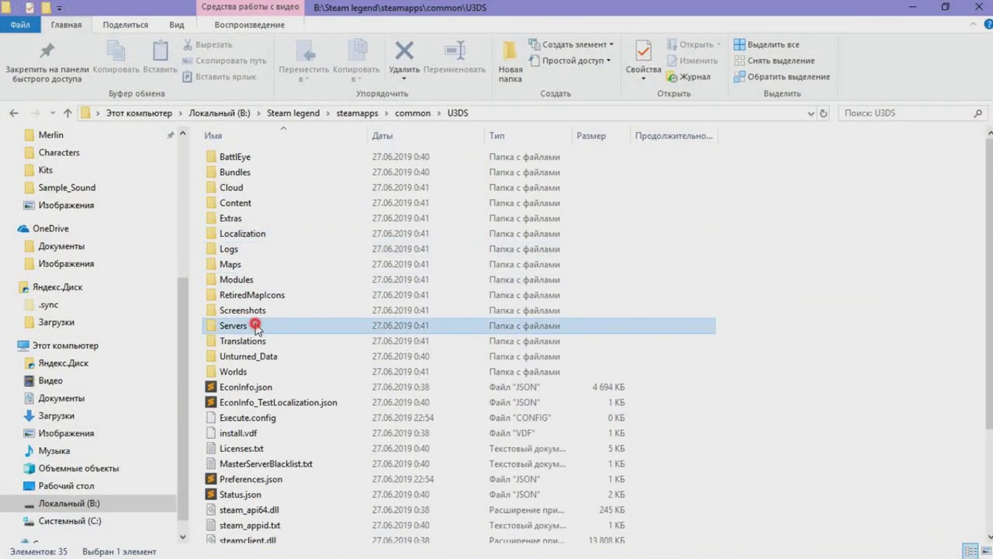
Open Local Server\Server\Commands.dat, select its port 25565, and minimize Notepad++
double_click(267, 159)
click(259, 190)
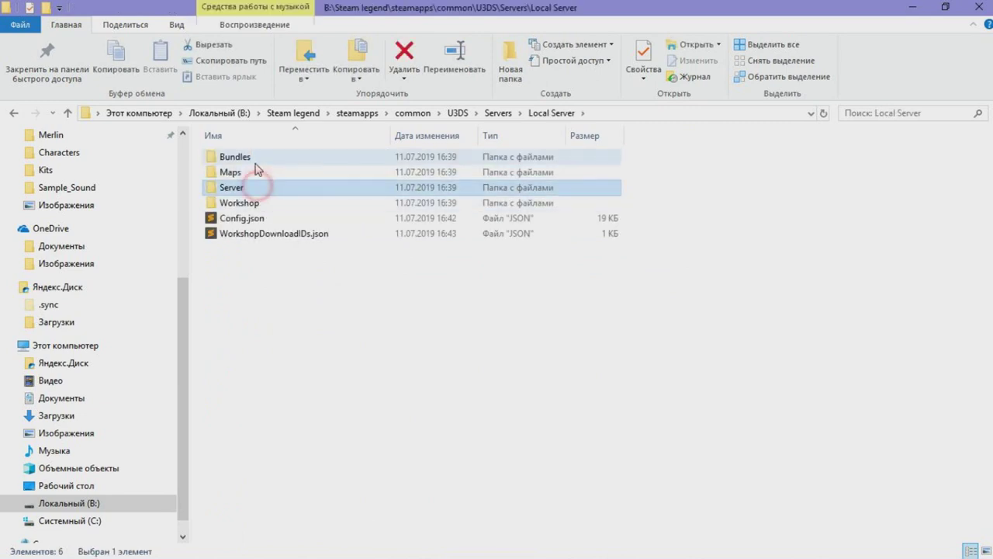
double_click(258, 187)
double_click(261, 159)
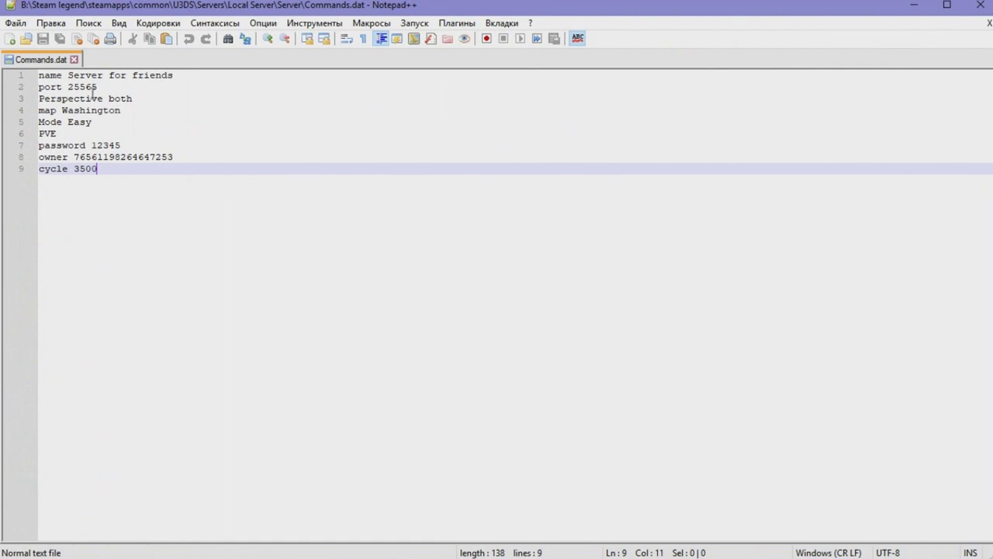
drag(98, 87, 68, 88)
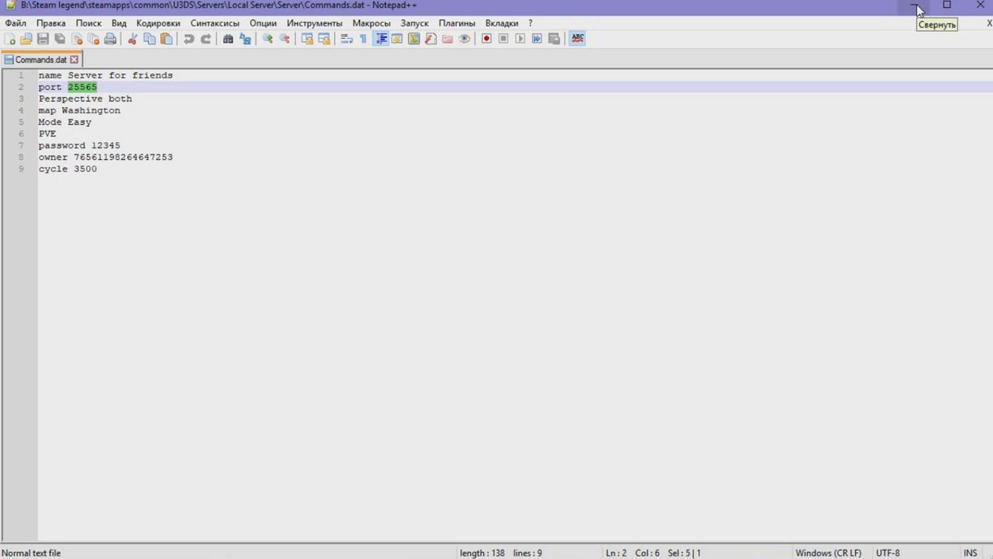
click(917, 10)
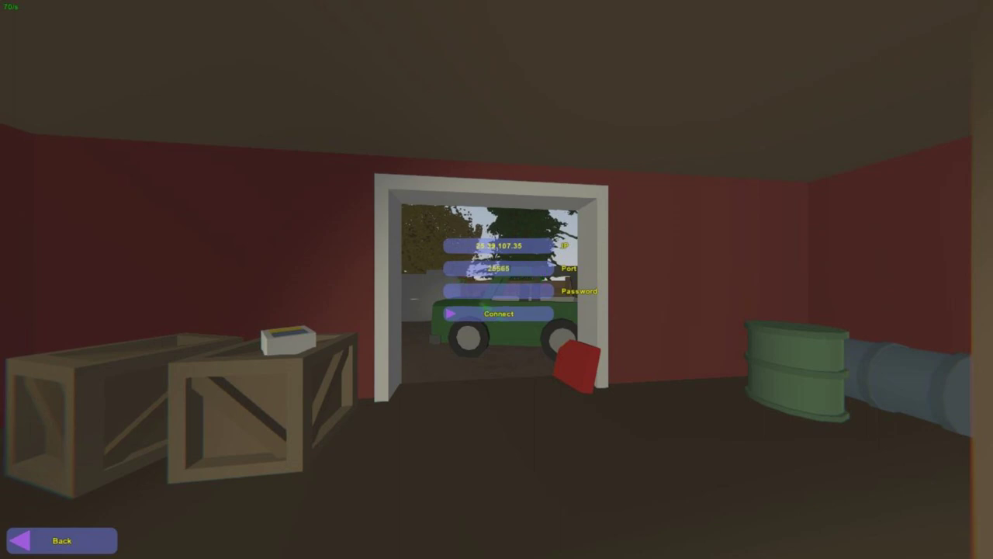
Attempt the connection, then check the server password in Commands.dat
click(529, 321)
key(super)
click(791, 548)
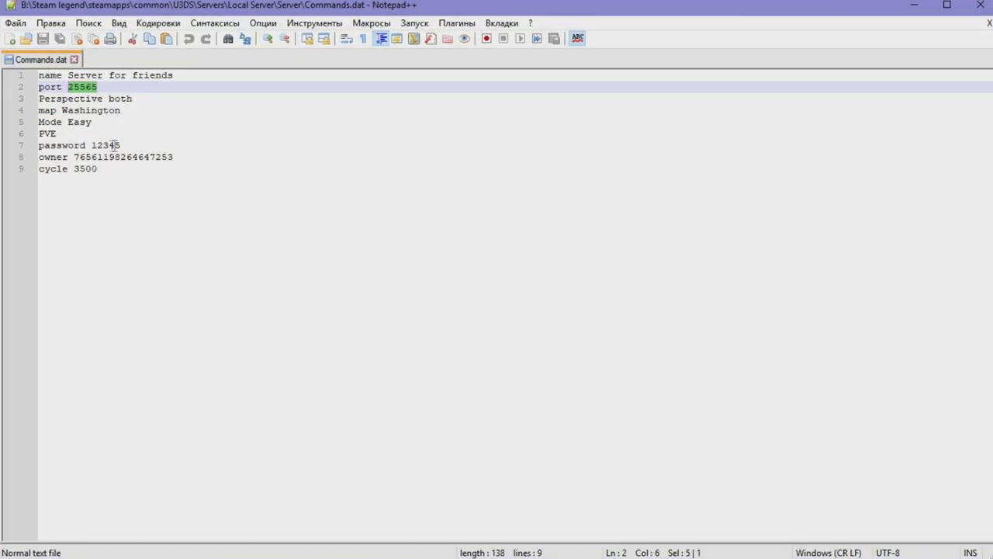
click(914, 6)
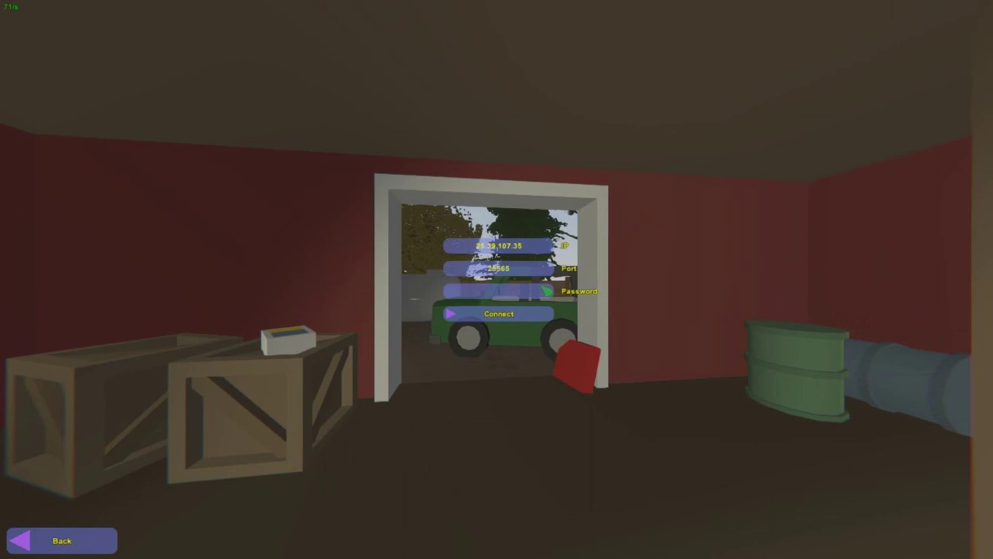
Connect with IP, port and password, review the Washington details, and join
click(533, 313)
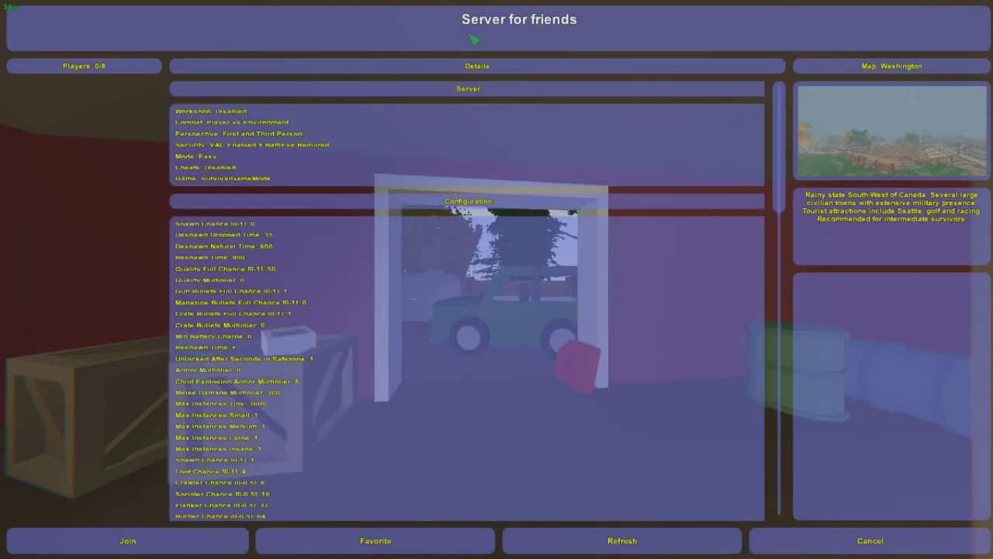
scroll(303, 247, down, 5)
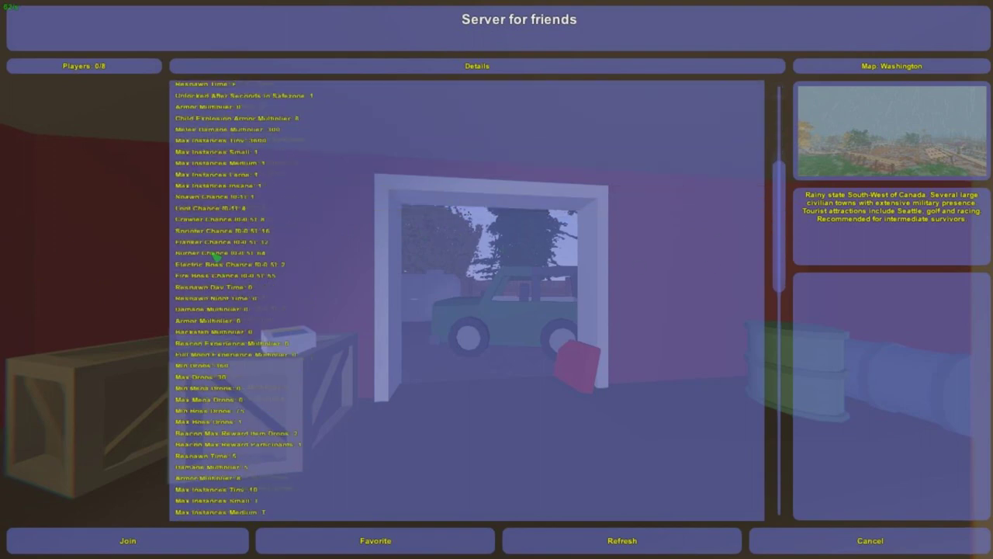
scroll(411, 259, up, 6)
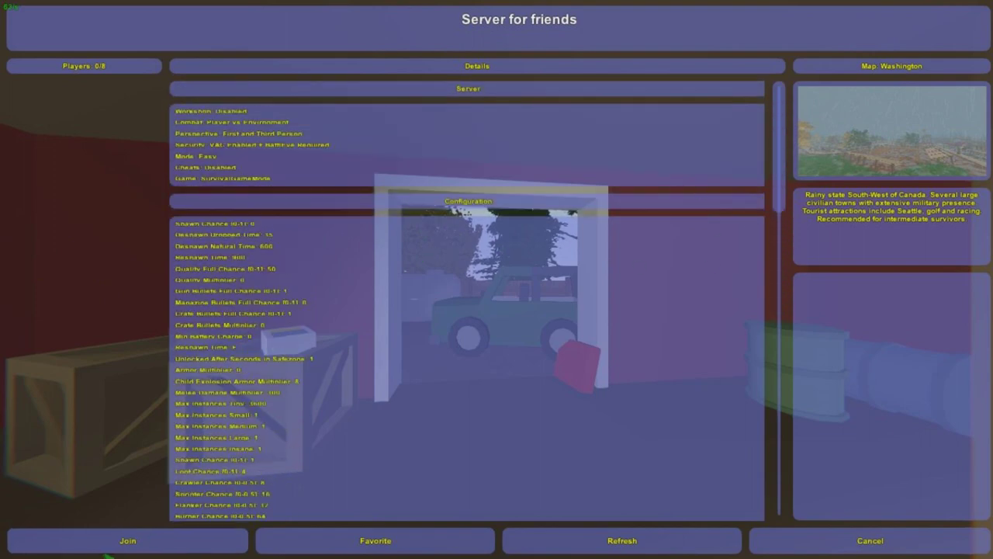
click(124, 541)
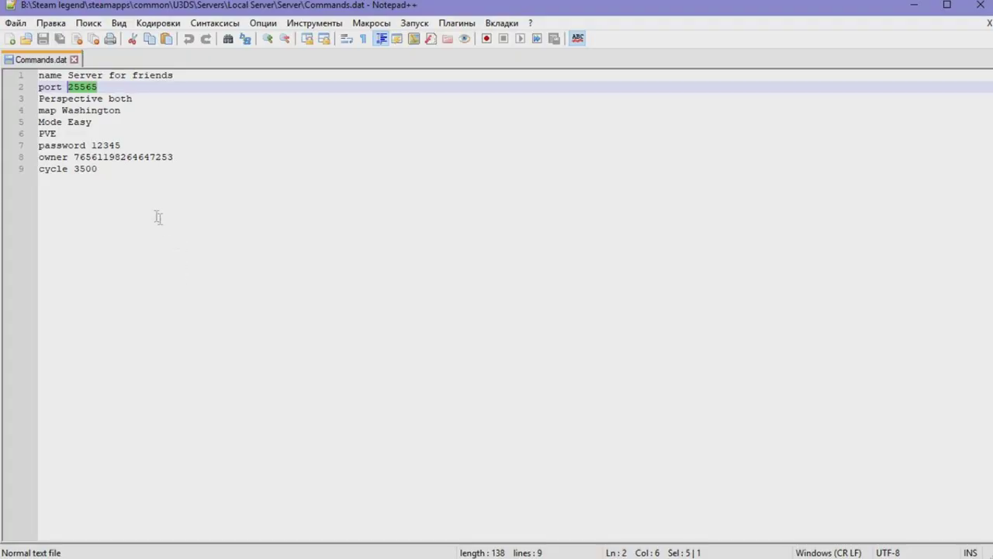
Add a 'Maxplayers' line after 'cycle 3500' in Commands.dat and save it
click(124, 180)
key(Return)
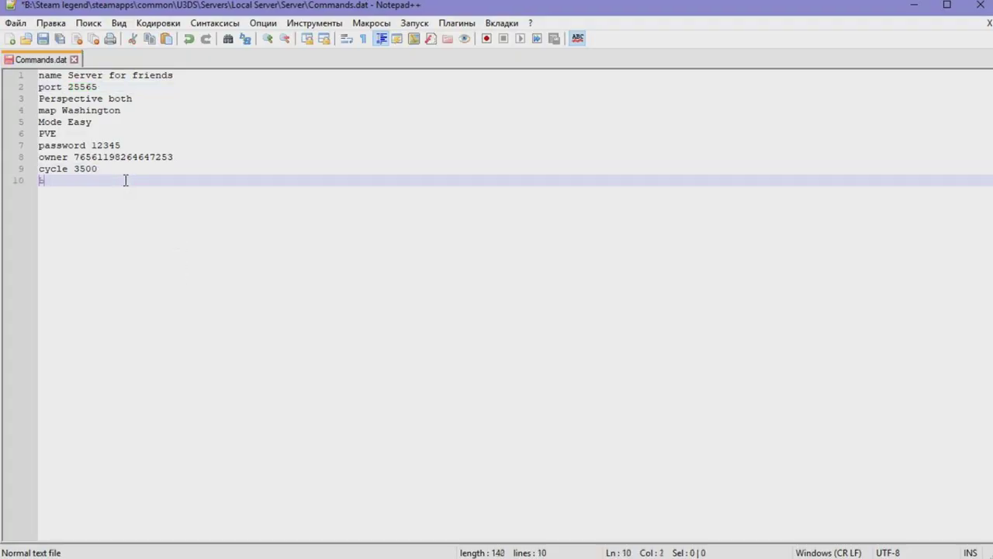
text(Maxplayers 24)
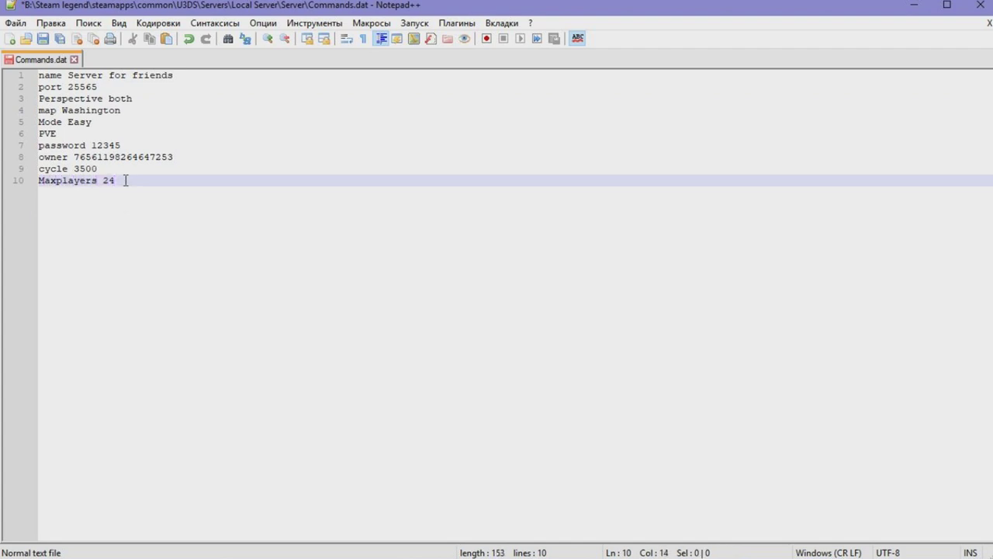
key(ctrl+s)
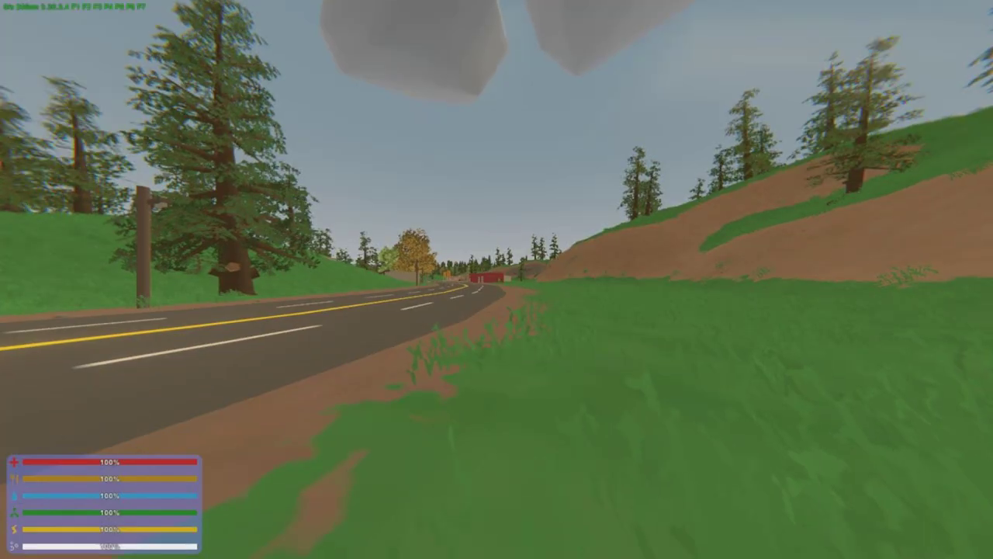
Walk along the road verge and check the location on the map
key(g)
key(g)
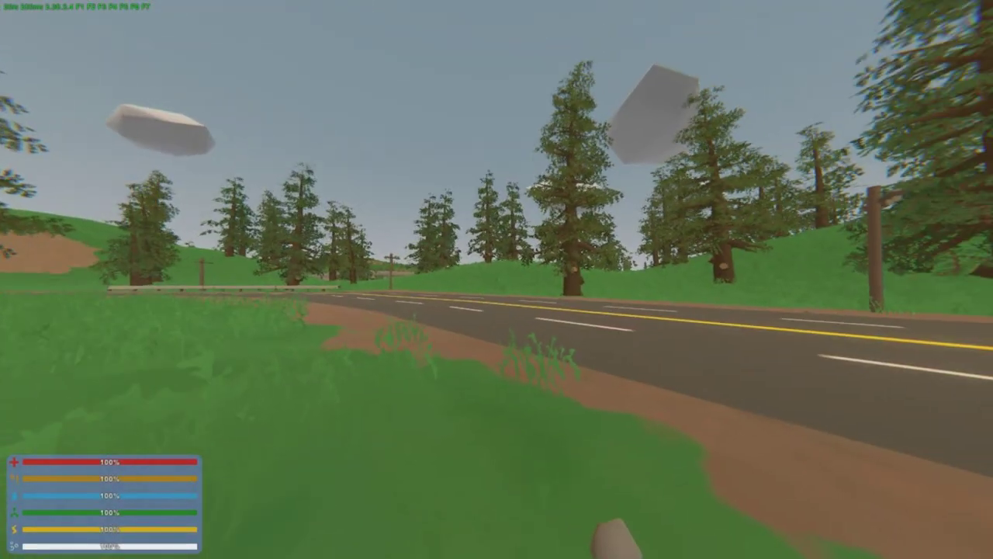
key(w)
key(w)
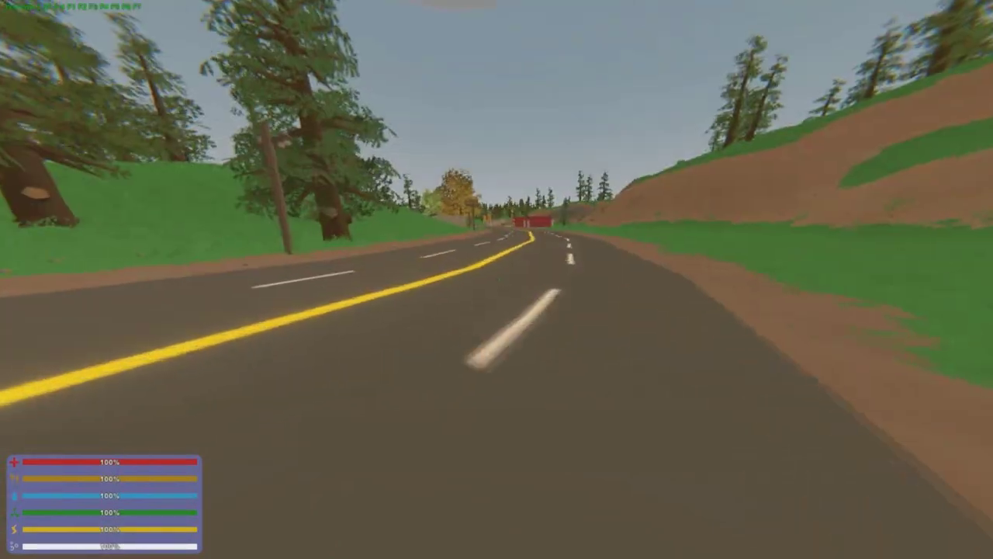
key(m)
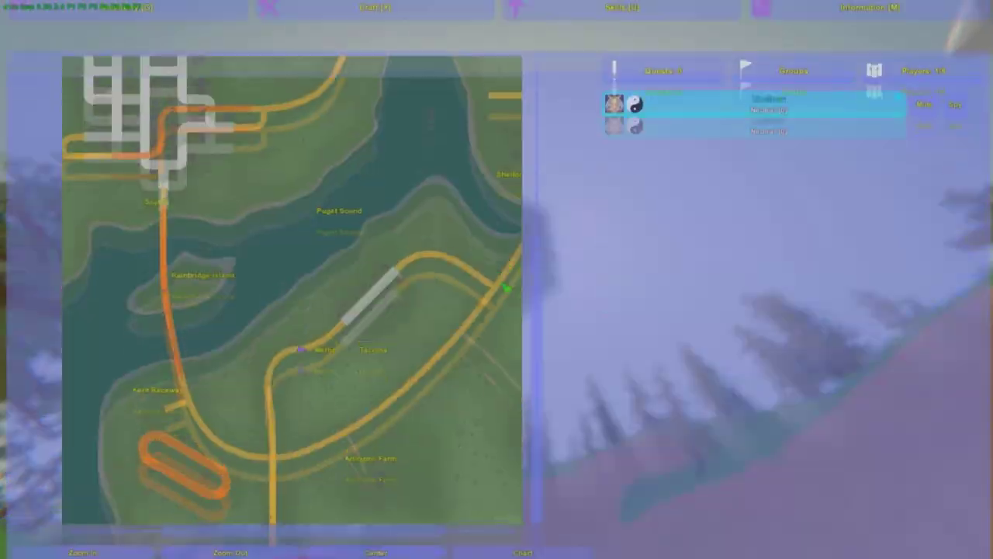
key(m)
Send '/give 12' in world chat and check the inventory for the item
key(j)
text(/give 121)
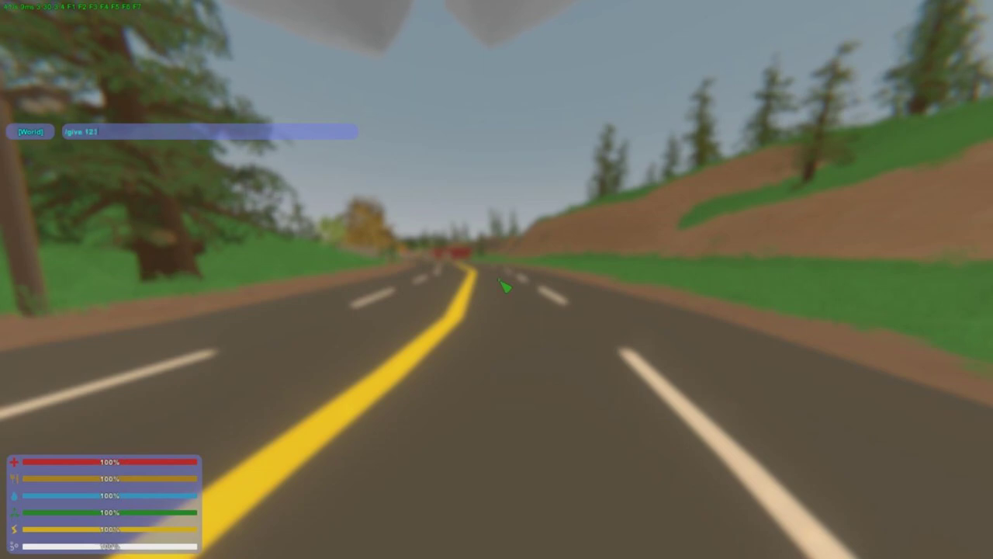
key(Return)
key(g)
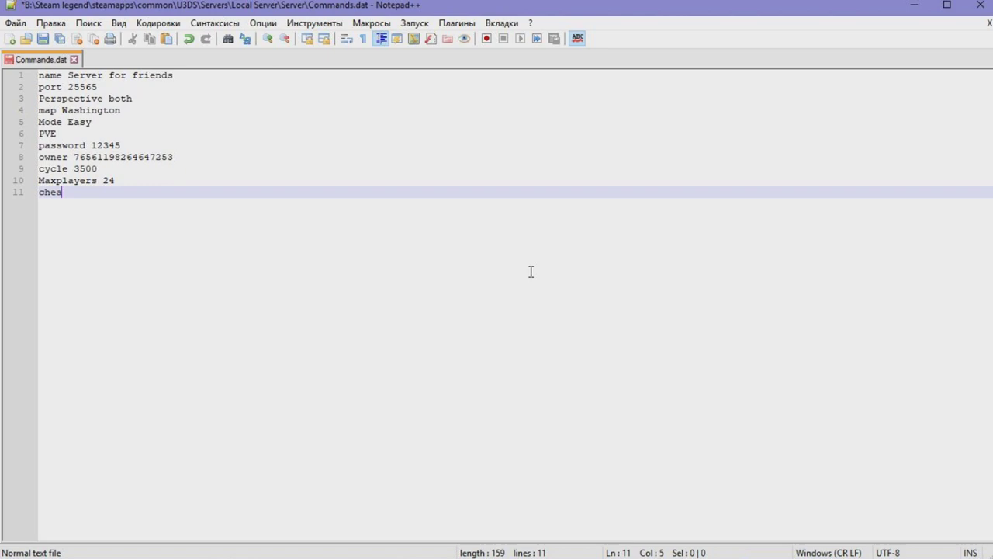
Finish the new Commands.dat line so it reads 'cheats enable'
text(en)
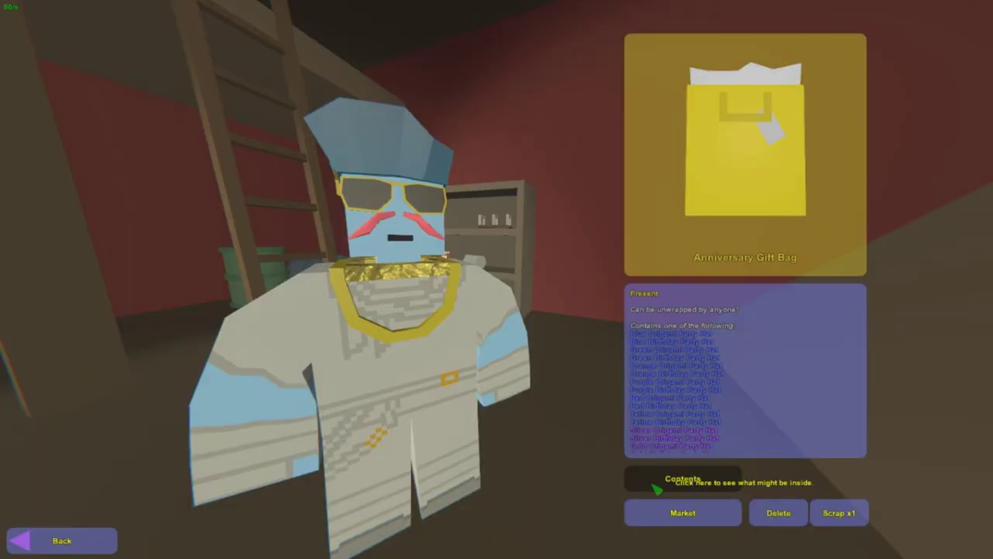
Preview the Anniversary Gift Bag's contents and unwrap it, receiving a Red Origami Party Hat
click(457, 428)
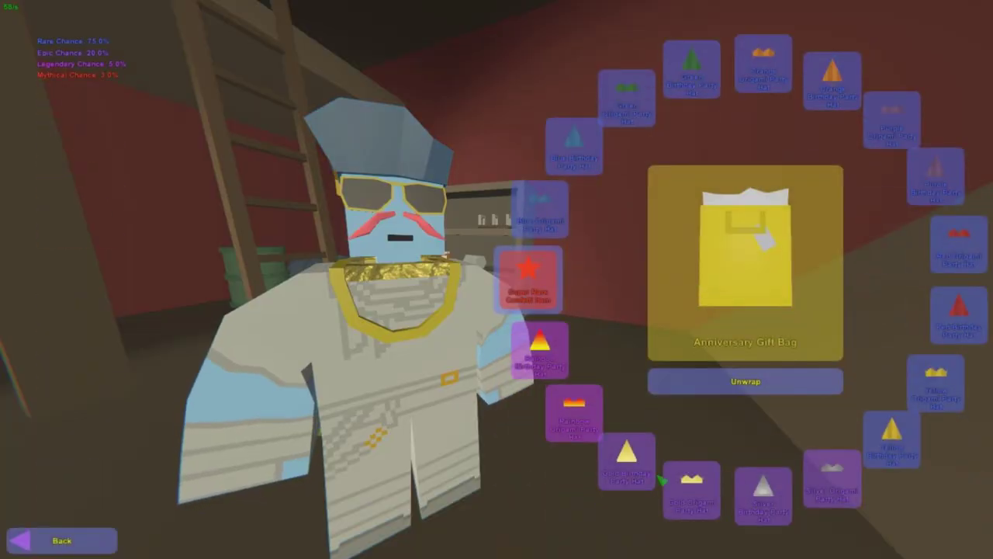
click(699, 380)
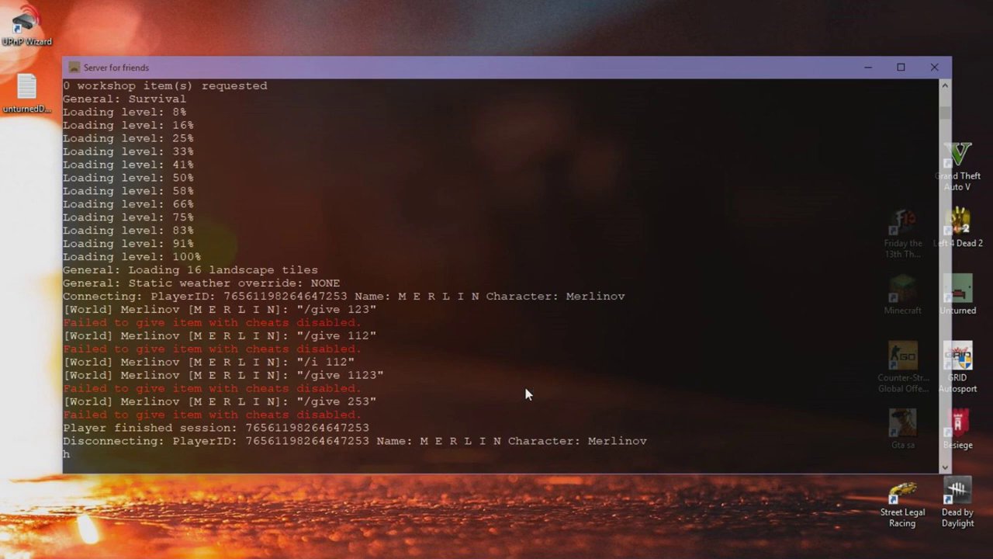
List the server commands with help, then stop the Unturned server with shutdown
key(Return)
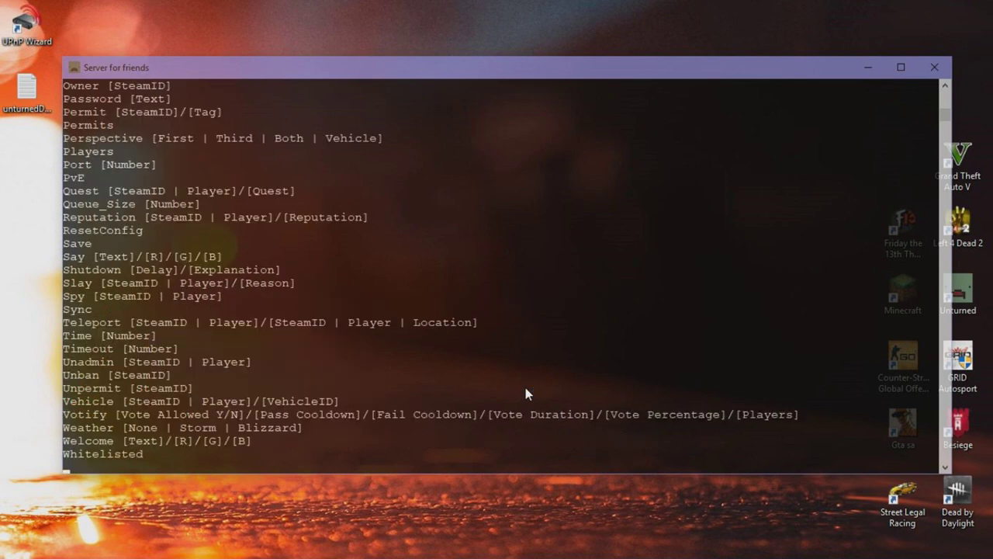
scroll(420, 402, up, 9)
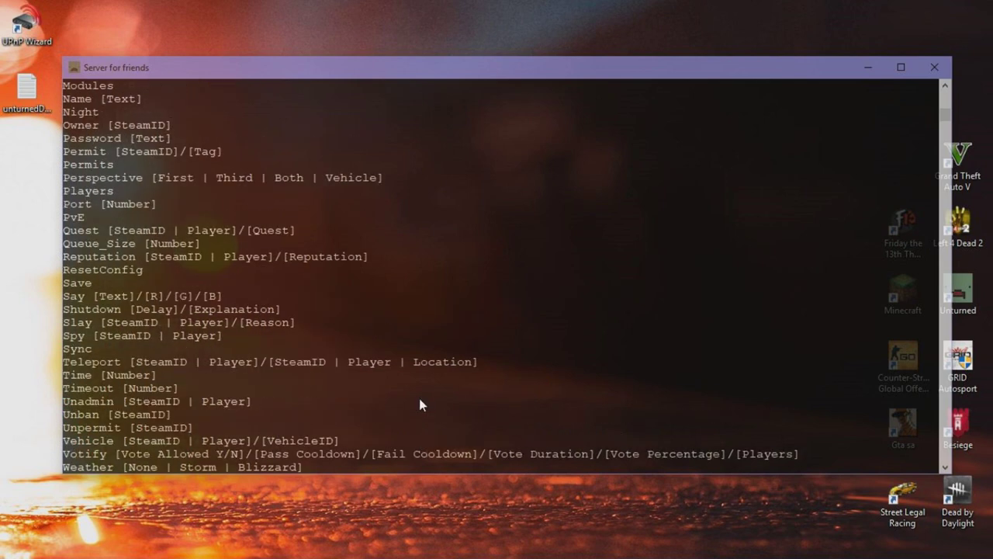
scroll(419, 402, up, 6)
scroll(419, 402, down, 13)
scroll(419, 404, down, 4)
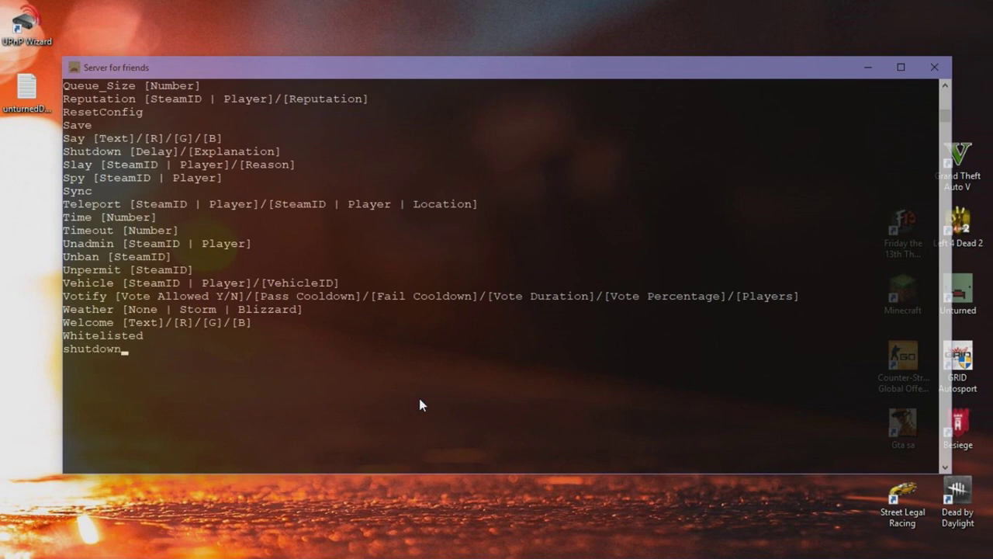
key(Return)
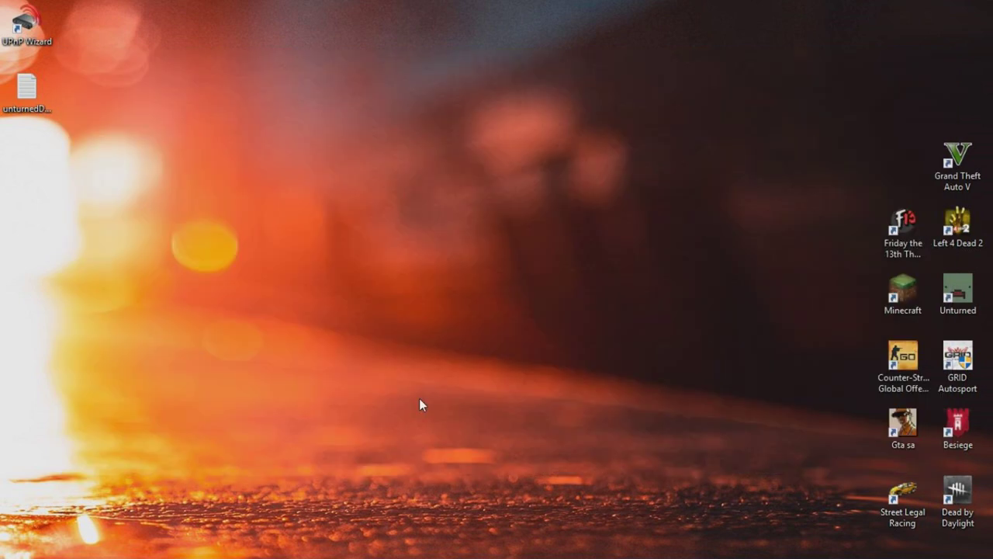
Bring up the uTorrent main window from the system tray and maximize it
mouse_move(411, 547)
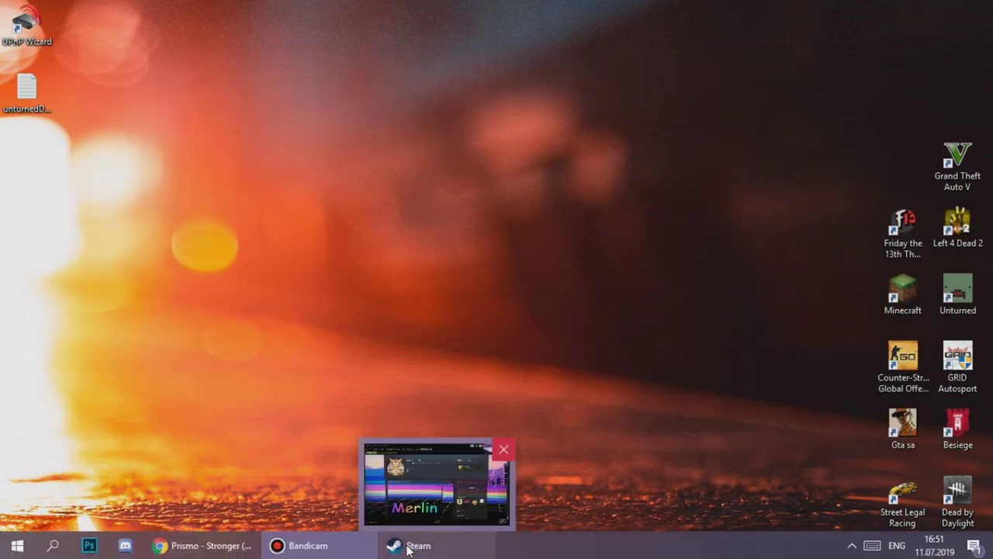
click(853, 545)
right_click(867, 459)
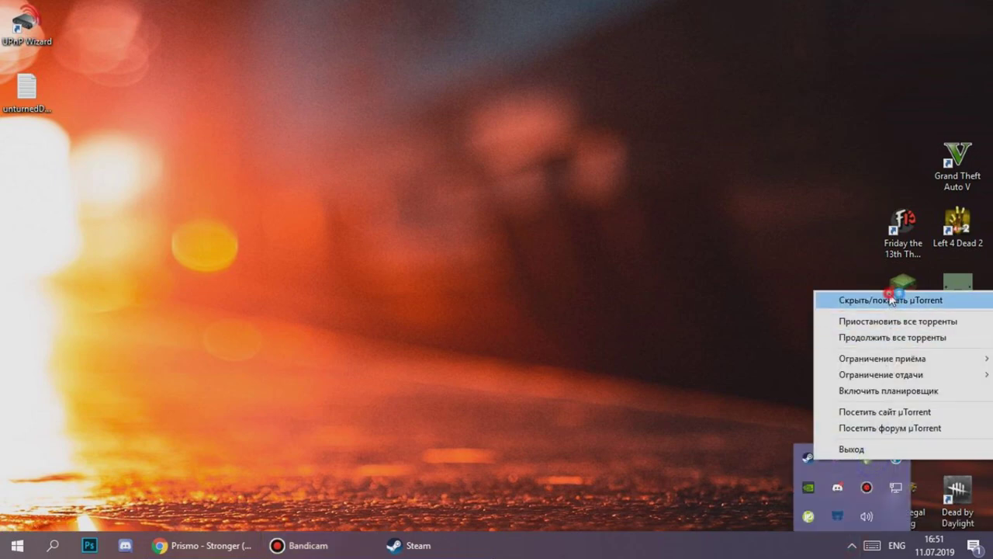
click(891, 300)
double_click(651, 19)
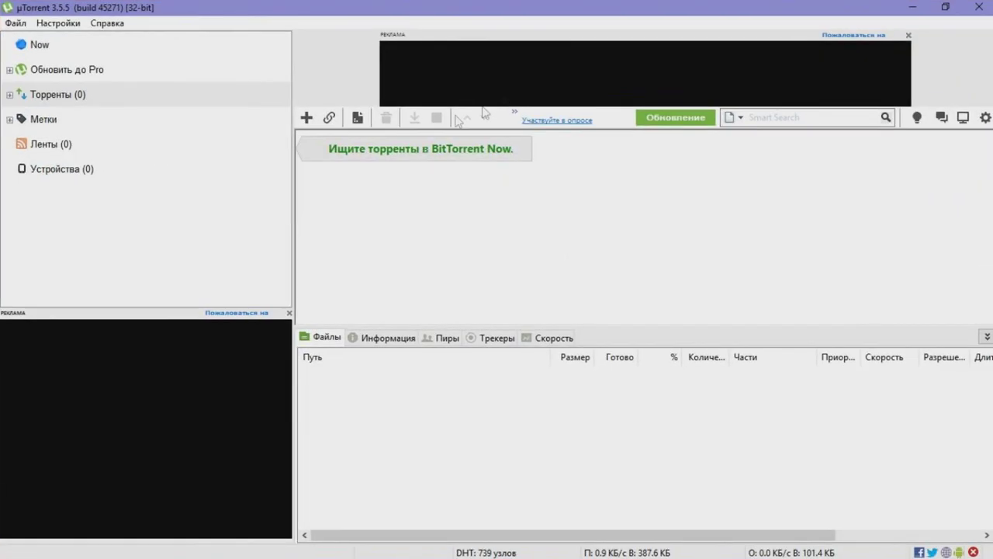
Enable UPnP and NAT-PMP port forwarding for port 25565 in uTorrent's connection preferences
click(62, 24)
click(80, 59)
double_click(621, 172)
text(25565)
click(452, 194)
click(423, 212)
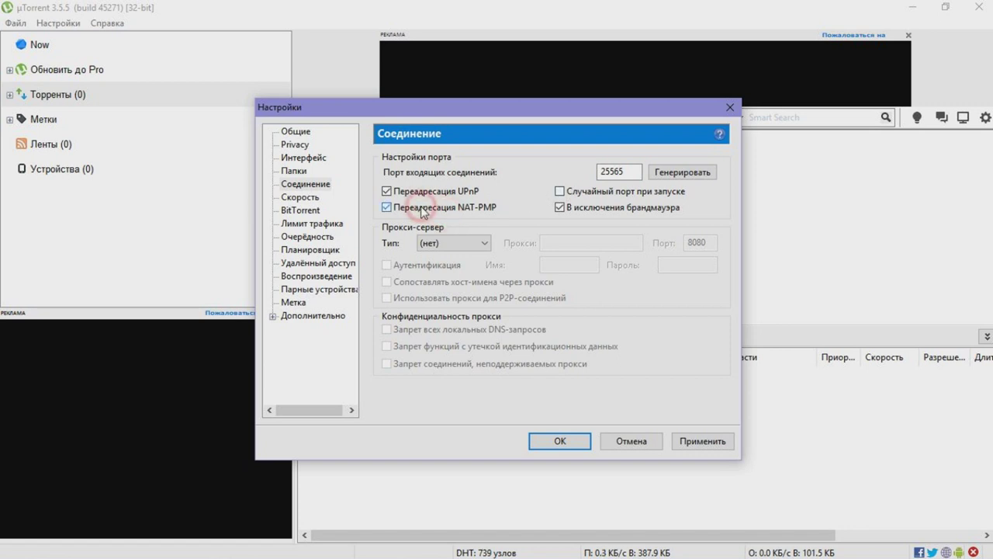
click(423, 212)
click(426, 210)
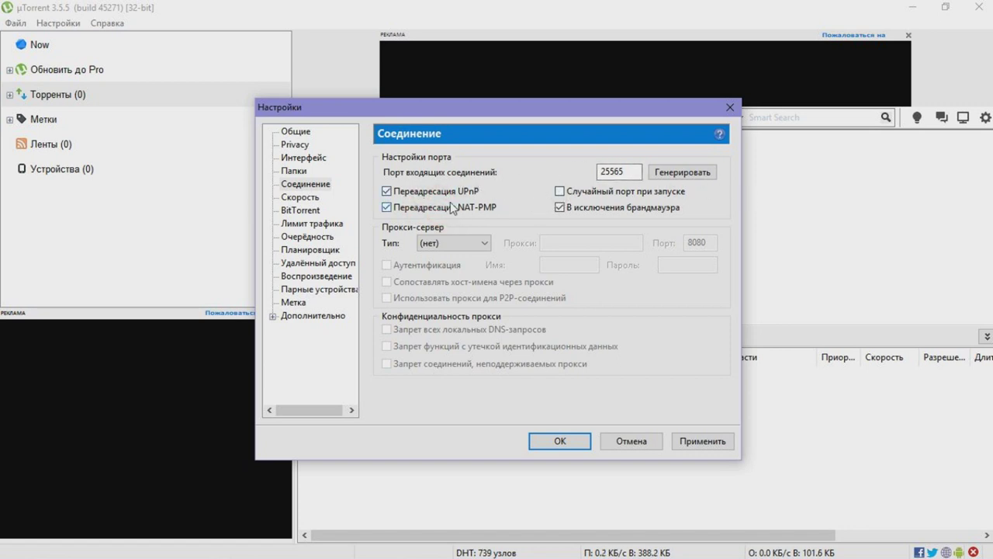
click(702, 440)
click(559, 441)
Run the Setup Guide network test, confirming port 25565 is open, and close the guide
click(58, 23)
click(76, 89)
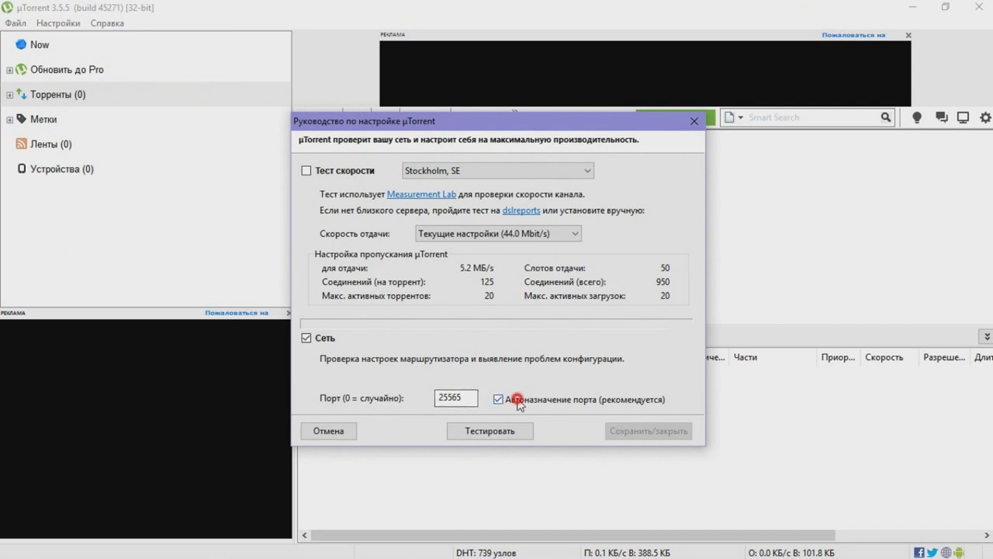
click(498, 399)
click(498, 399)
click(503, 429)
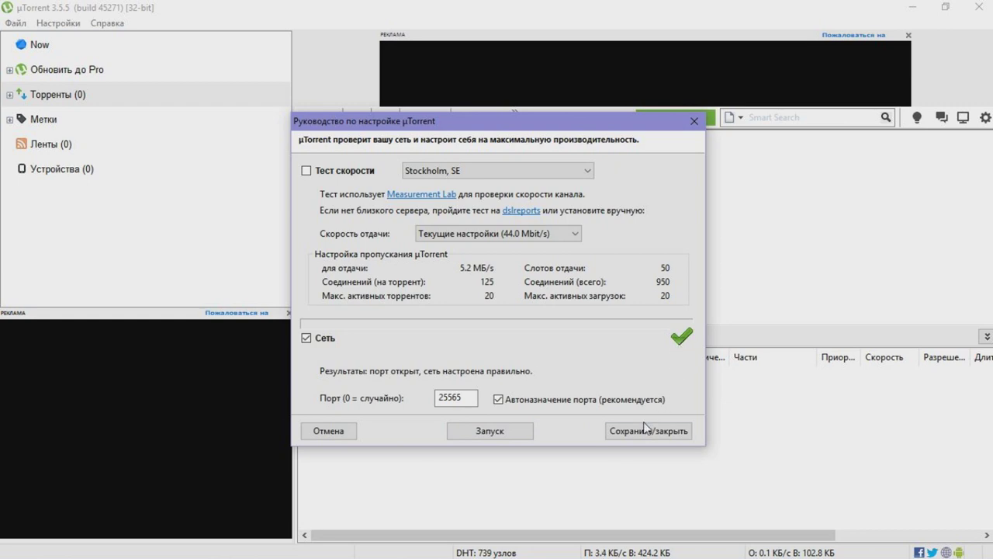
click(644, 430)
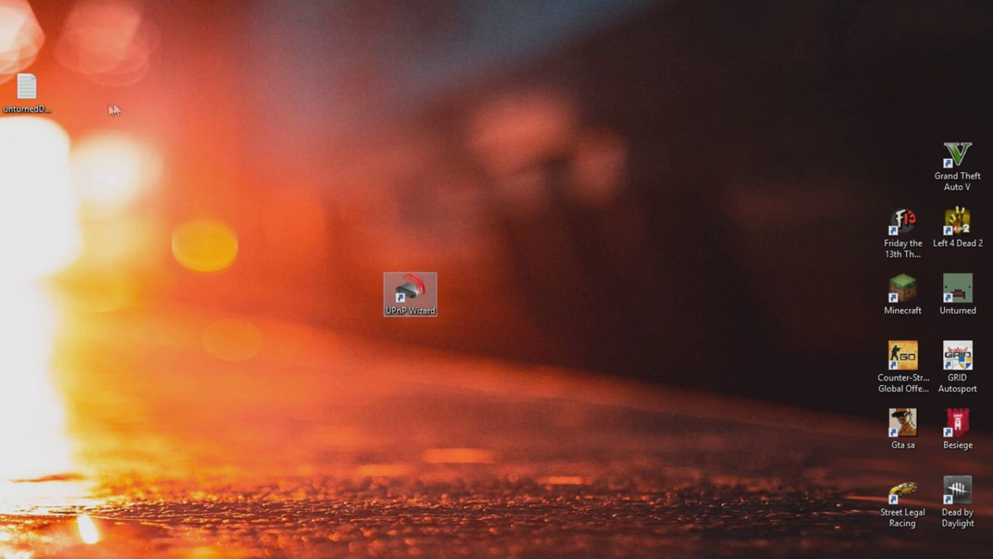
Launch UPnP Wizard, cancel removing the 25565 mapping, and open Add Port Mapping
double_click(435, 287)
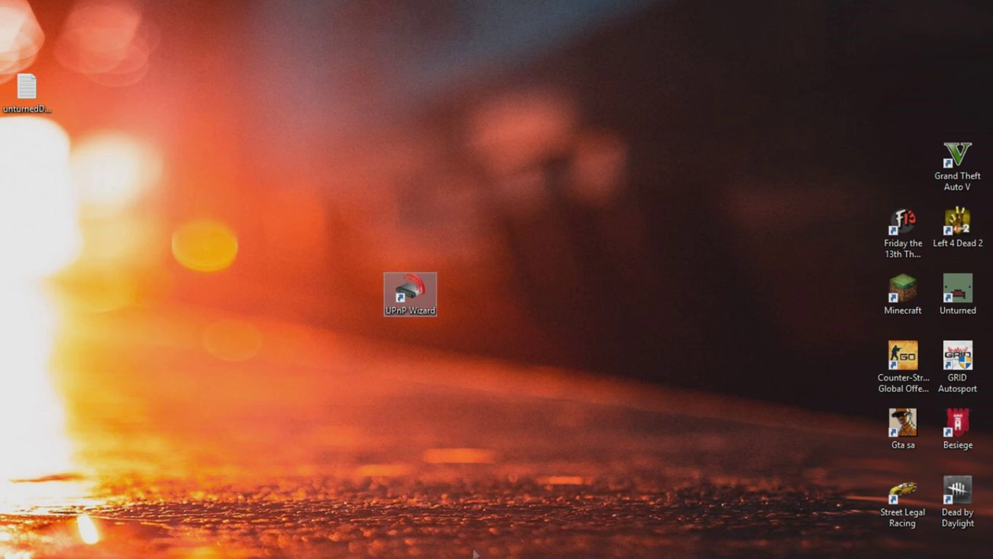
drag(309, 39, 542, 195)
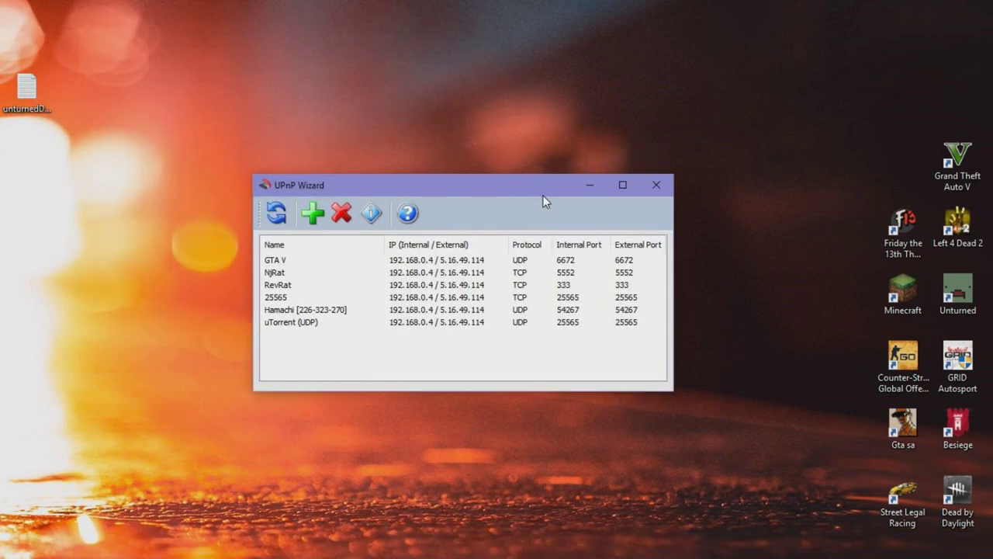
click(509, 299)
click(341, 213)
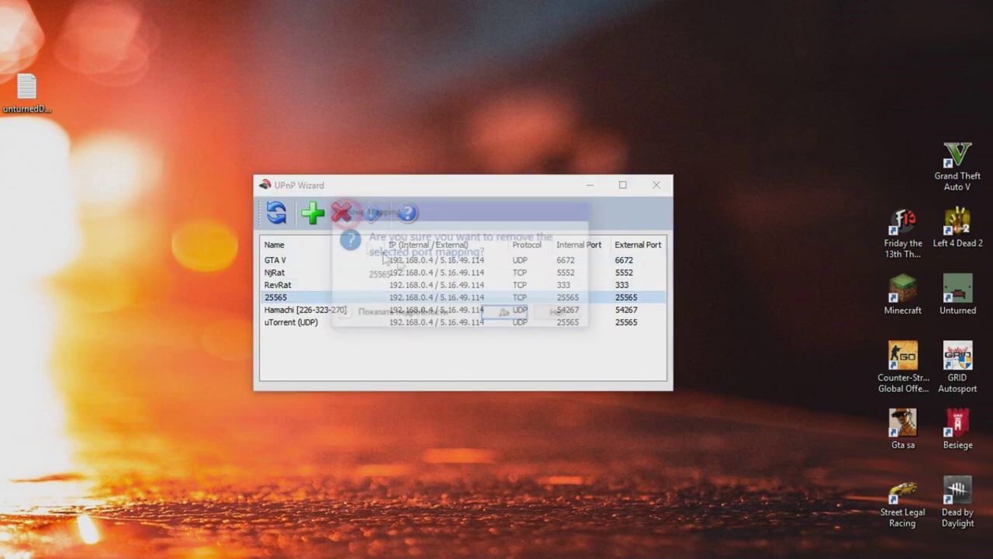
click(557, 316)
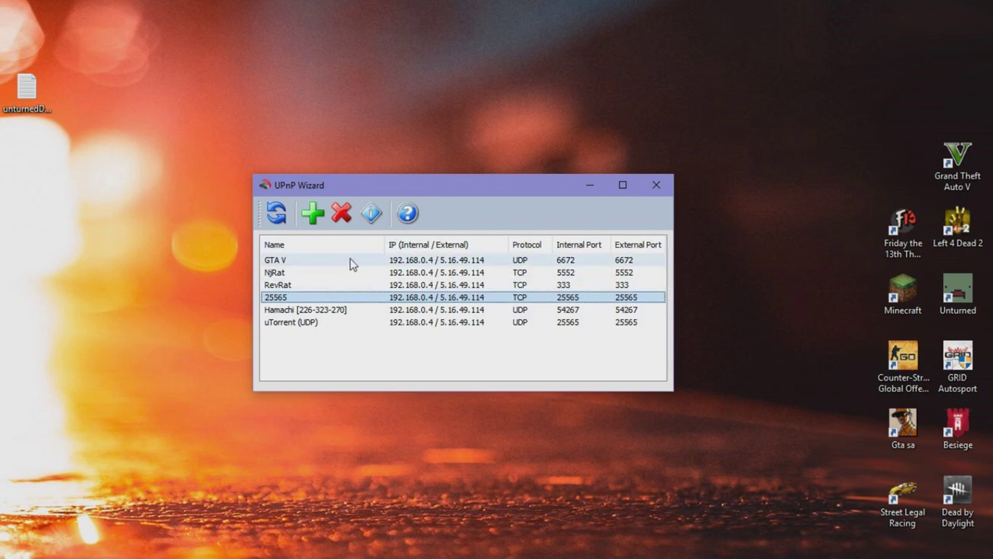
click(295, 265)
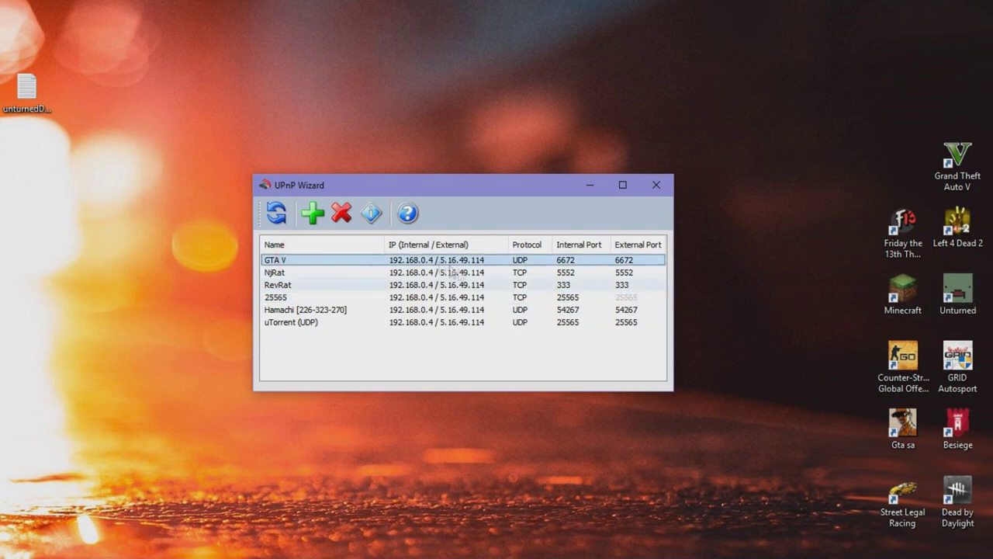
click(313, 213)
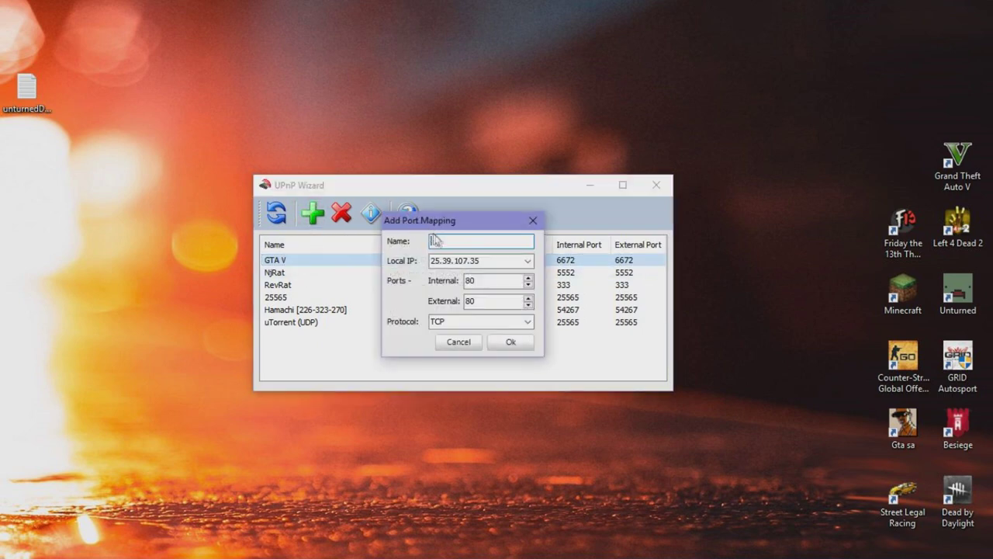
Enter UnturnedServer as the mapping name and select 192.168.0.4 as local IP
text(UnturnedServer)
click(527, 261)
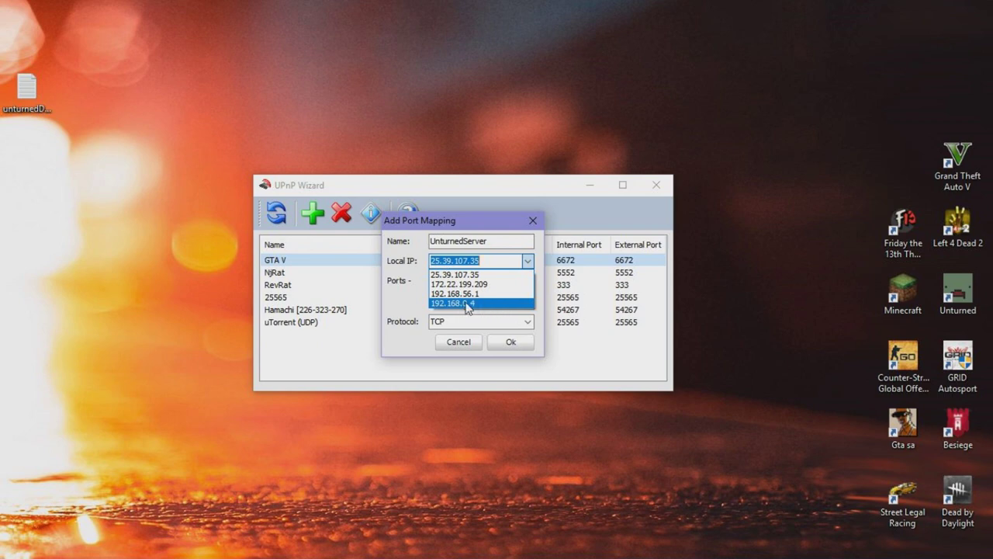
click(466, 305)
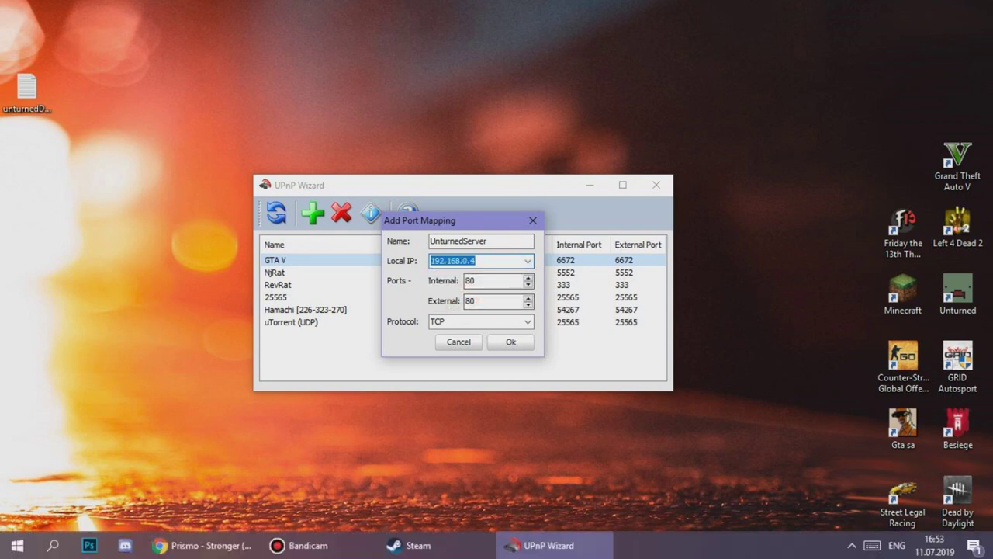
click(854, 543)
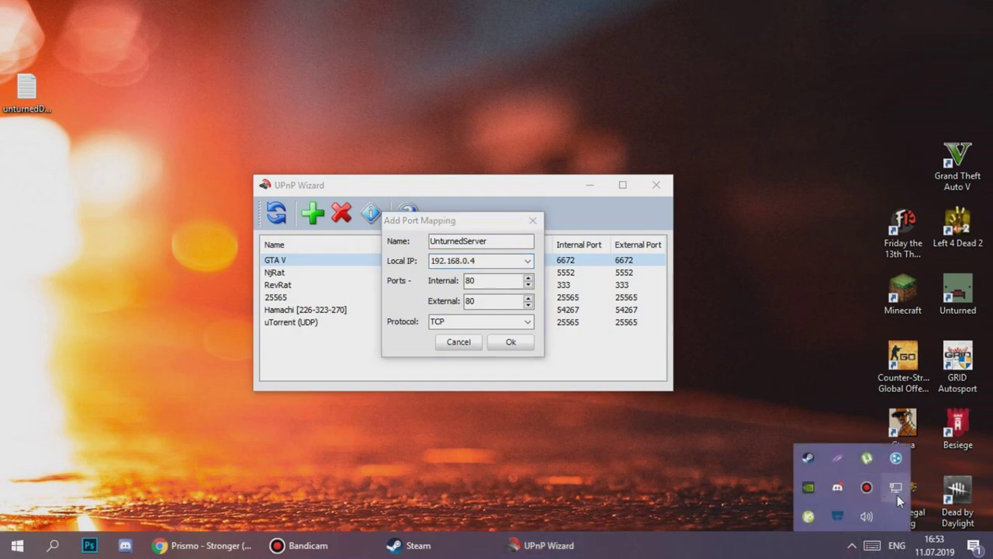
right_click(897, 490)
click(889, 534)
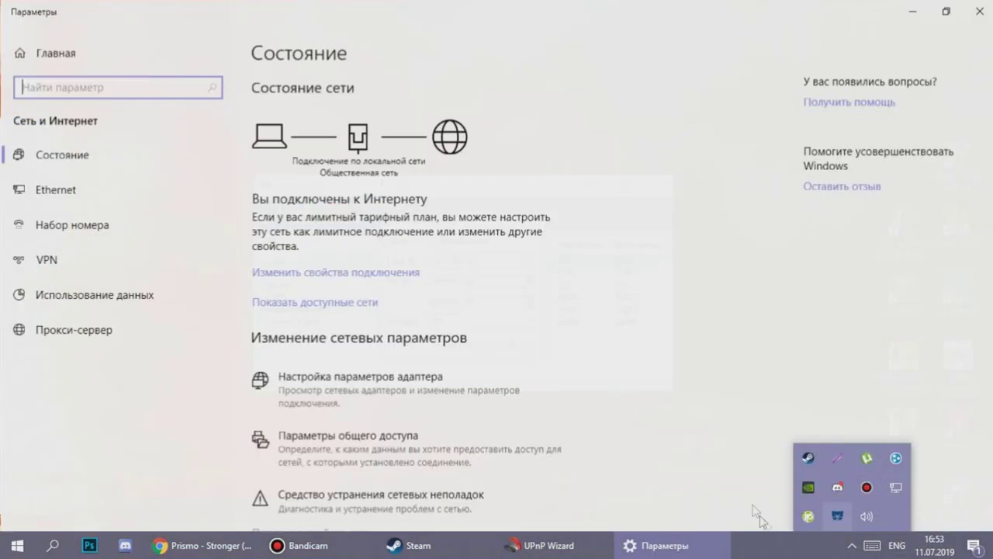
click(49, 197)
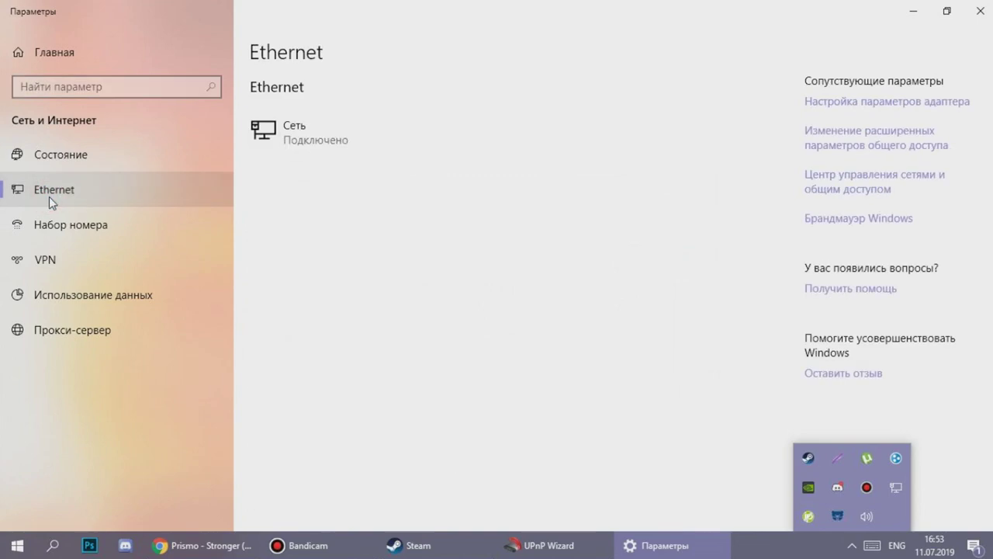
click(321, 143)
scroll(357, 116, down, 5)
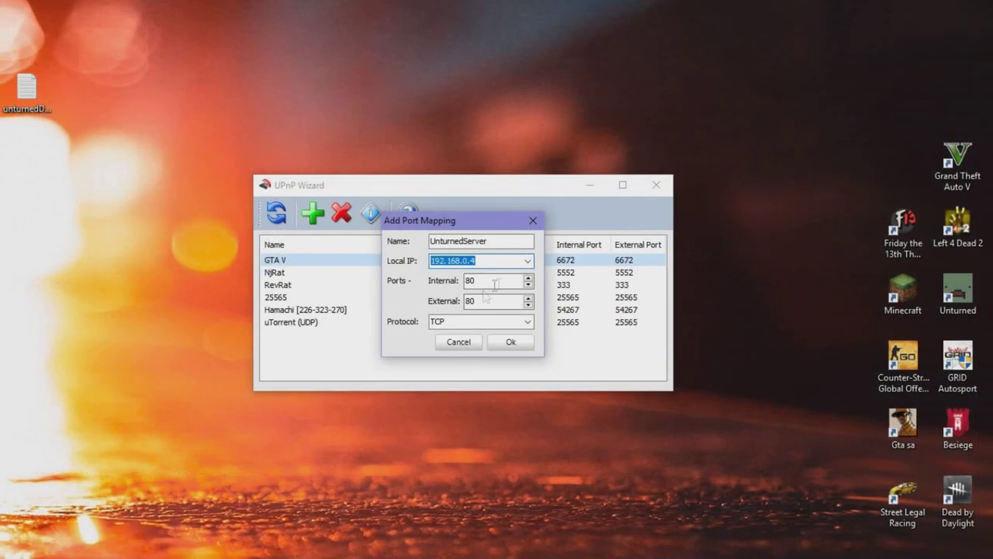
Set internal port 27015 with TCP protocol and create the UnturnedServer mapping
double_click(503, 282)
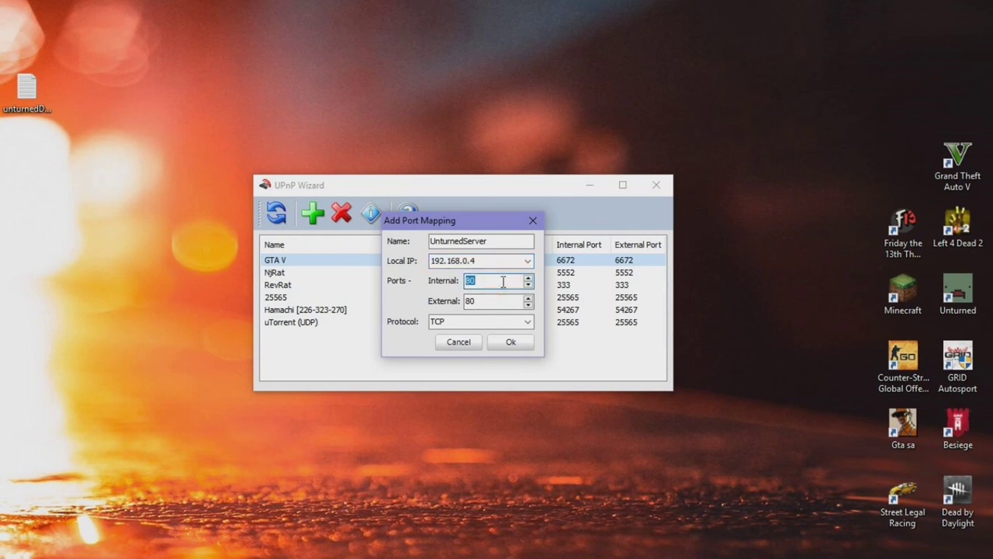
text(27015)
click(527, 321)
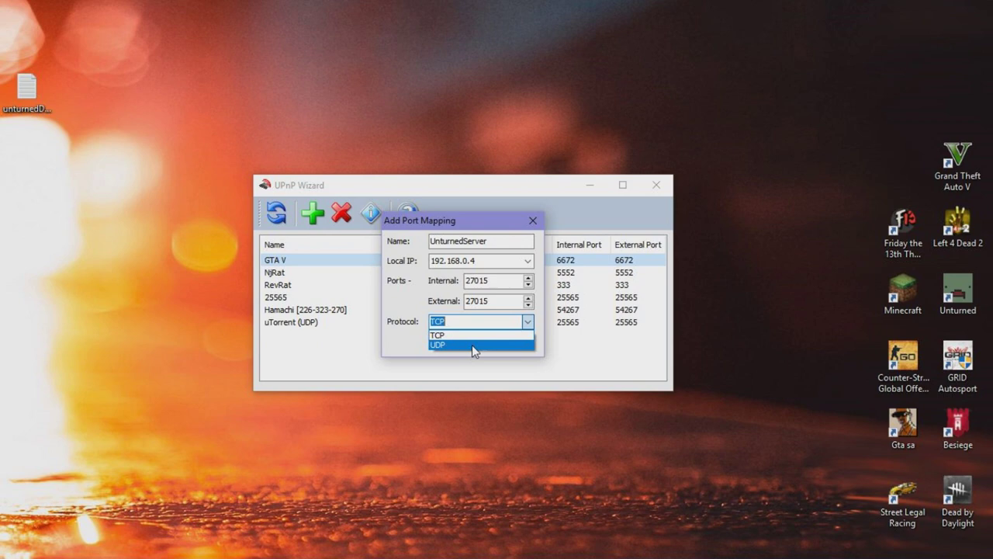
click(465, 336)
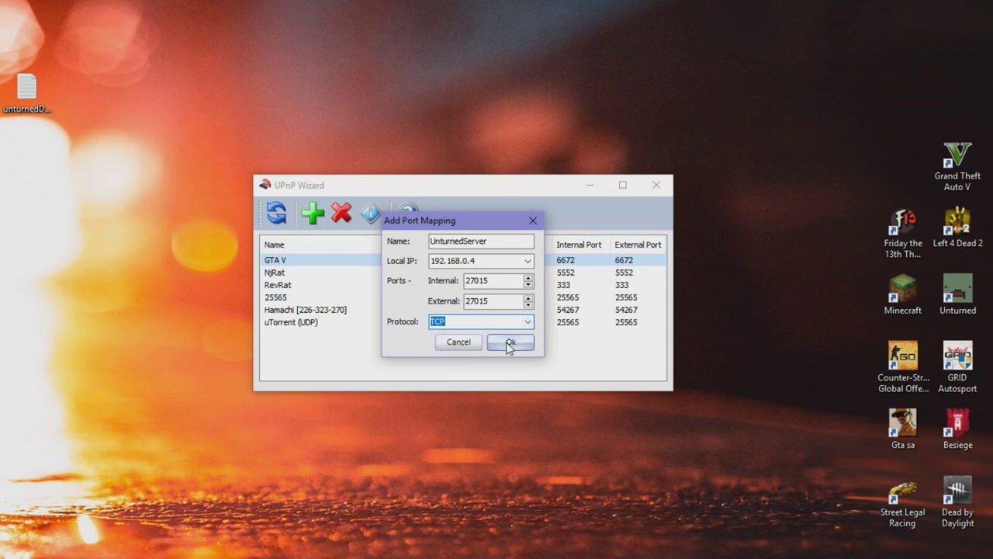
mouse_move(471, 225)
mouse_down()
mouse_move(290, 207)
mouse_move(531, 286)
mouse_move(473, 209)
mouse_up()
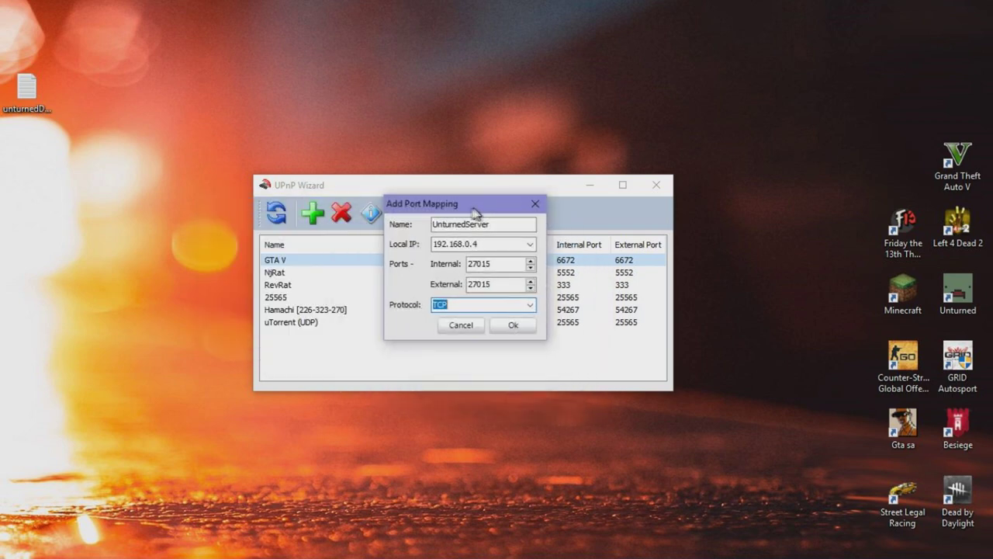
click(510, 326)
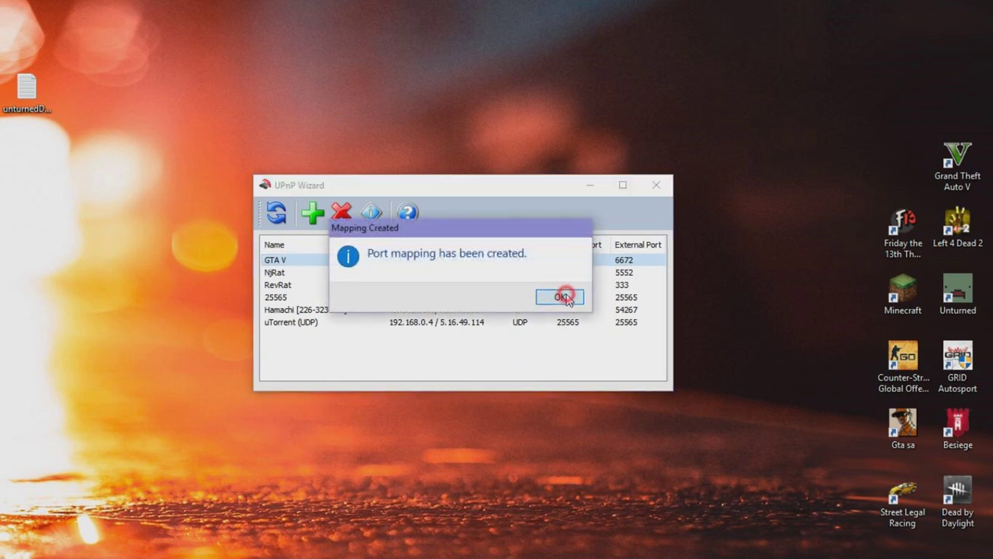
drag(394, 230, 385, 255)
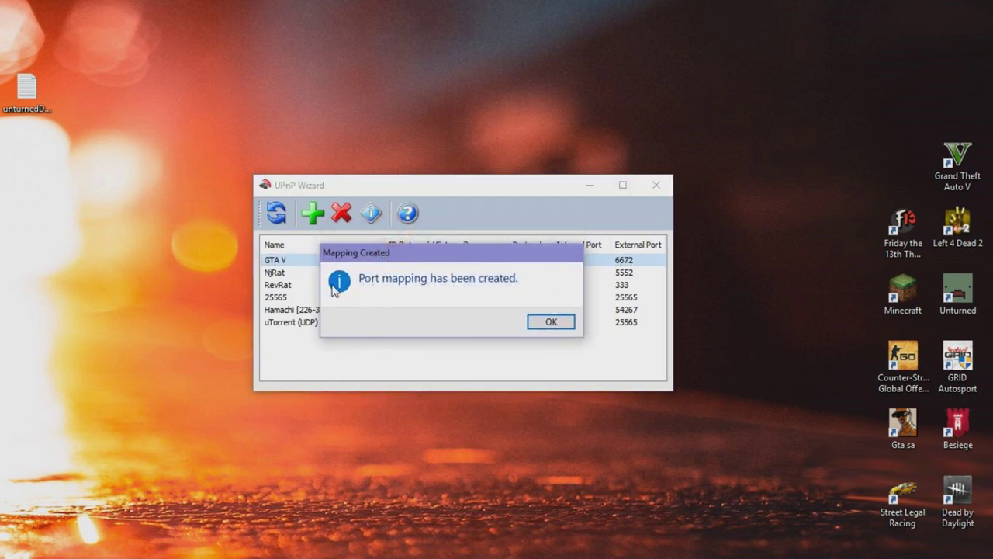